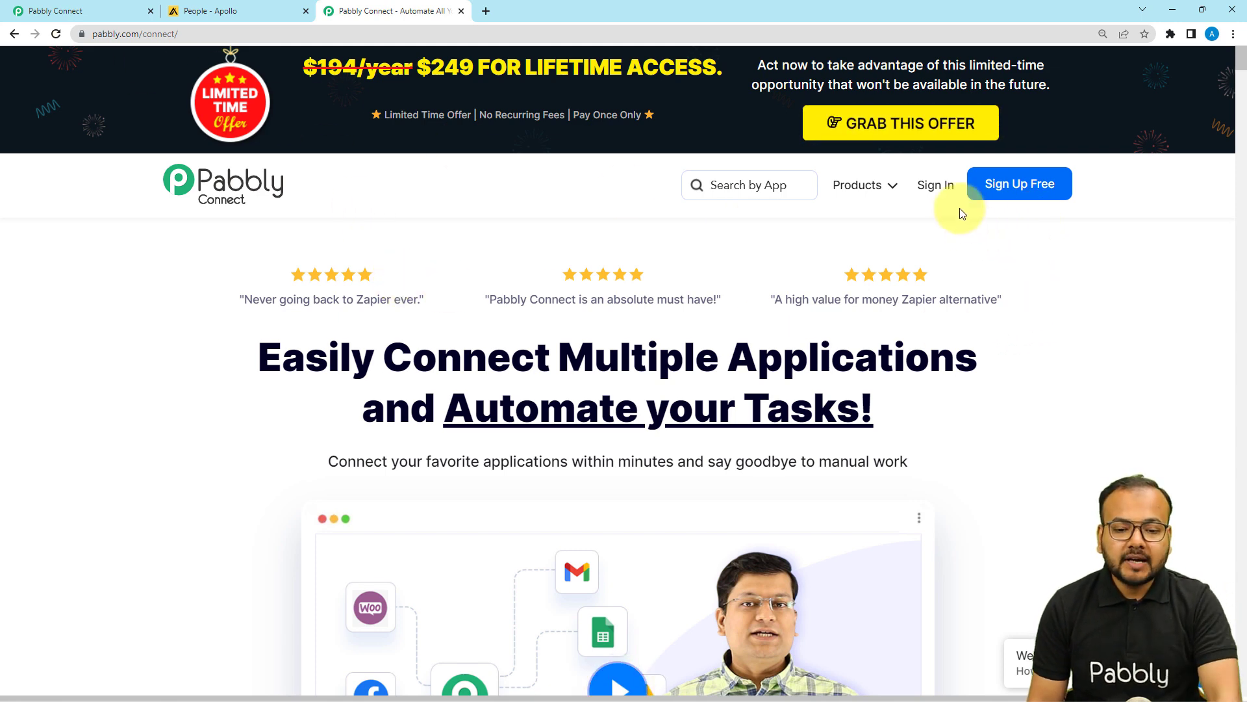
# From the dashboard, create a new workflow named 'Apollo contact to Gmail Emails'.
pyautogui.moveTo(880, 189)
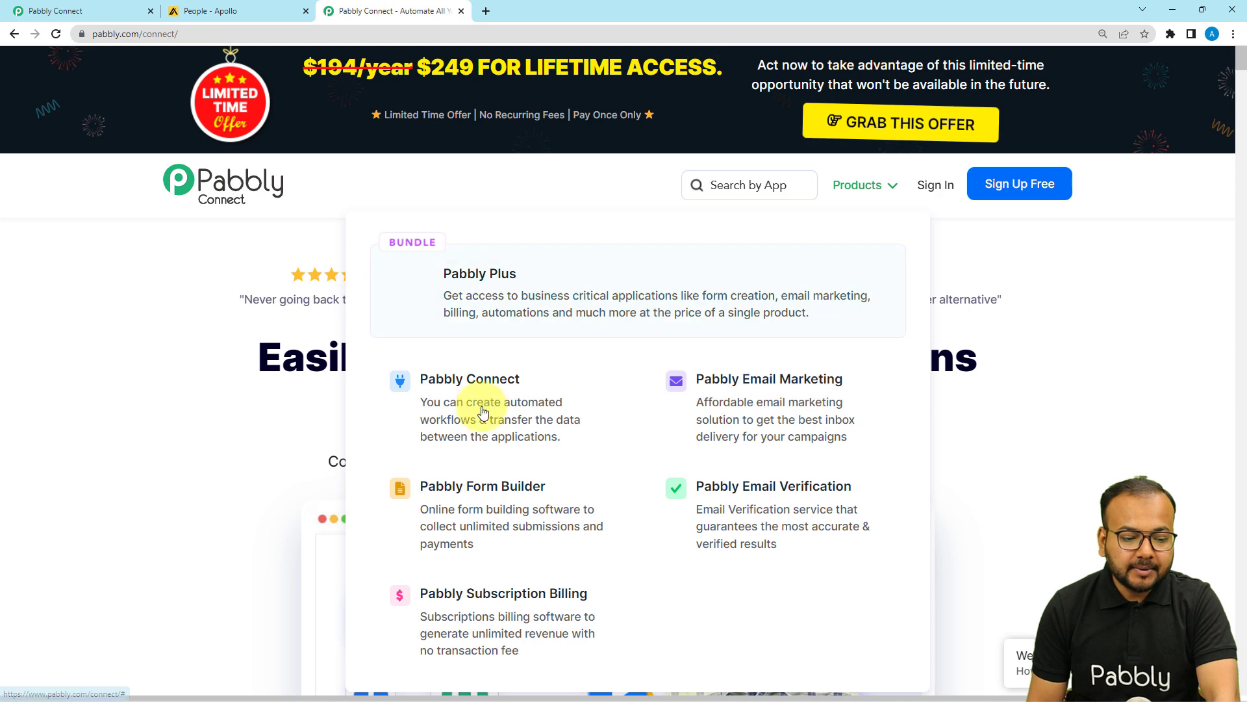
pyautogui.click(63, 12)
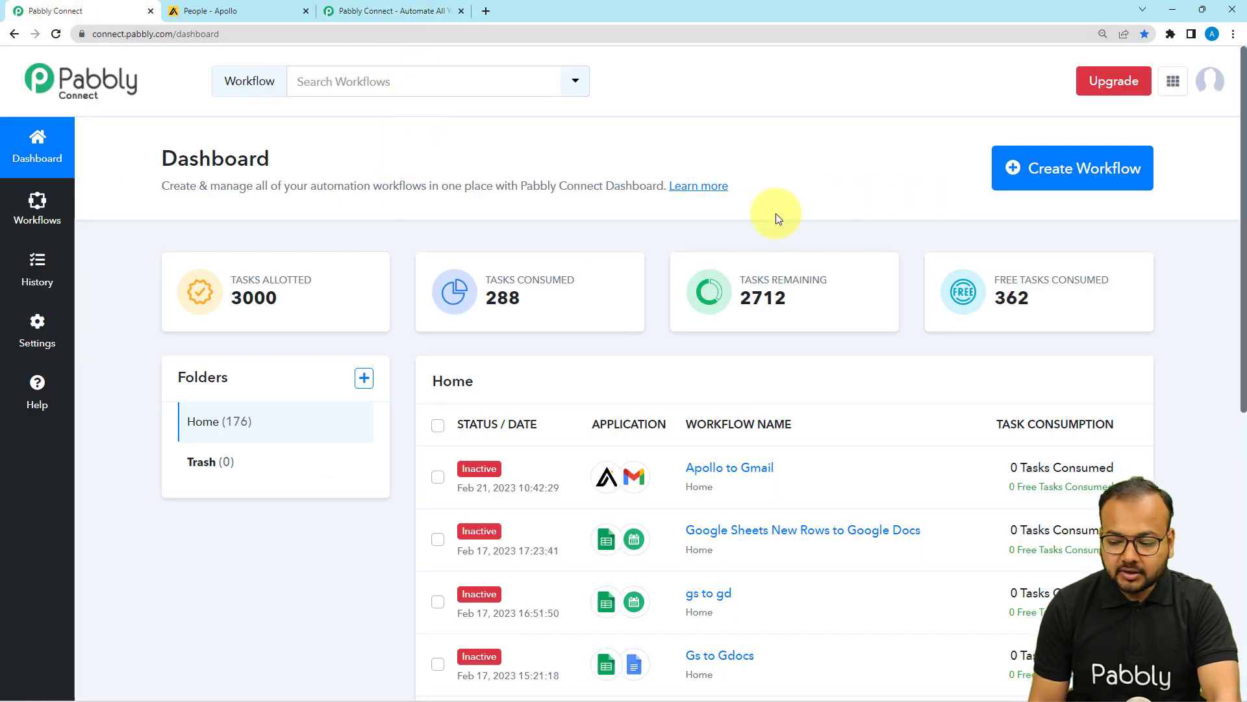
pyautogui.click(1044, 174)
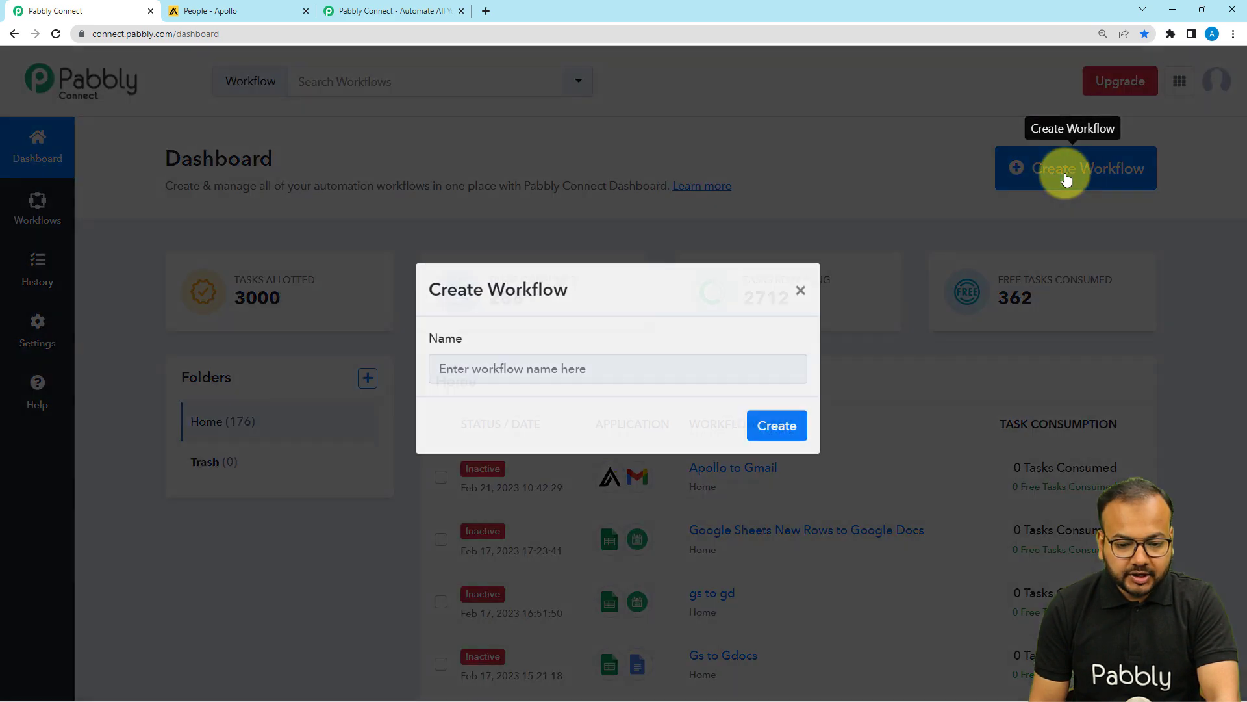
pyautogui.click(459, 391)
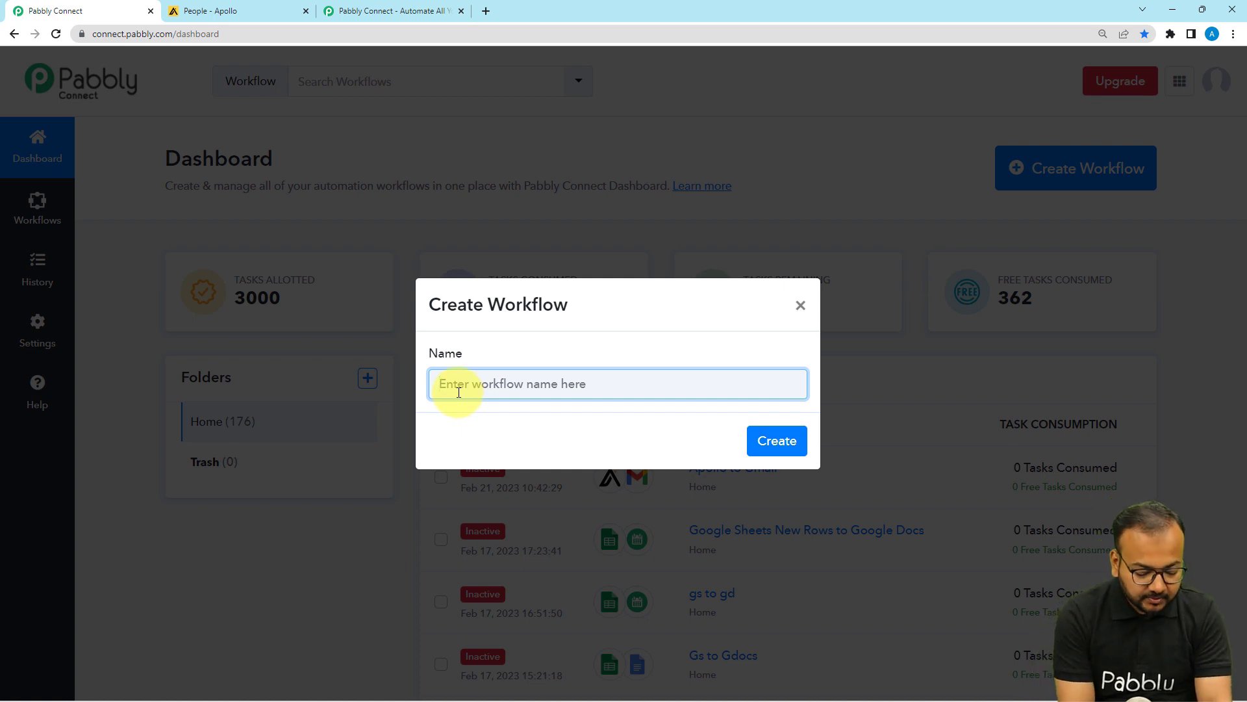
pyautogui.write('Apollo contact to Gmail Emails')
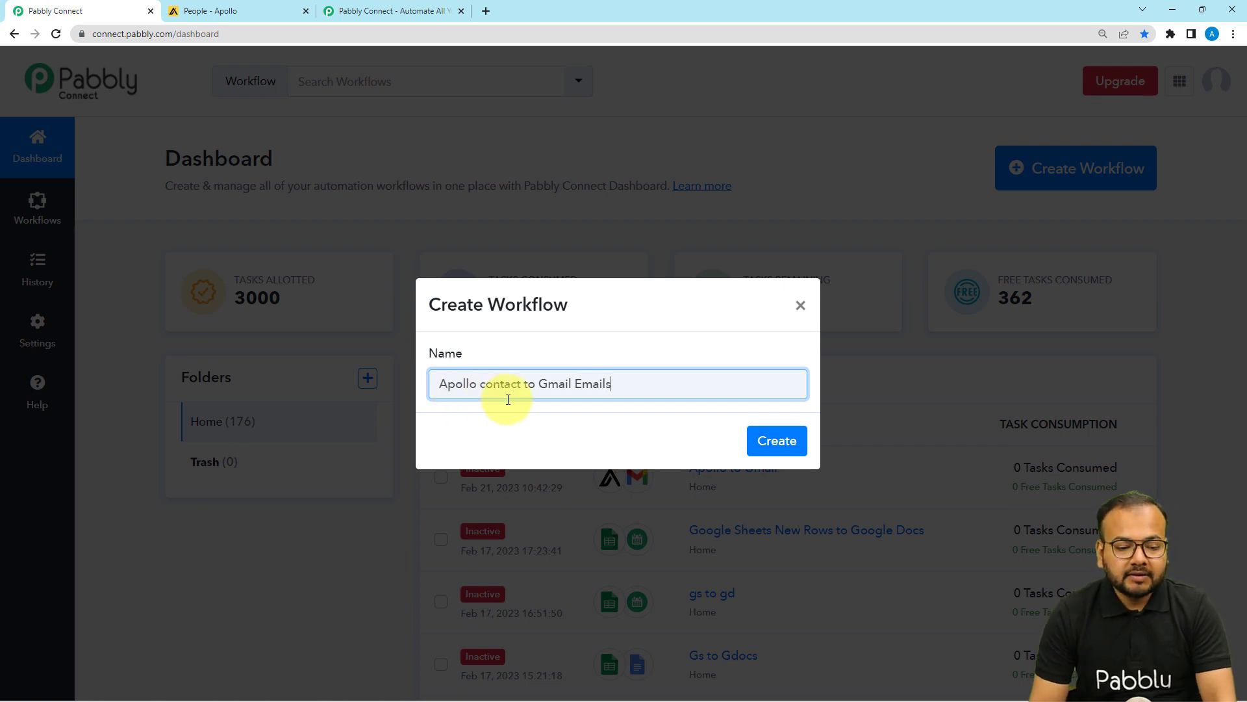
pyautogui.click(774, 443)
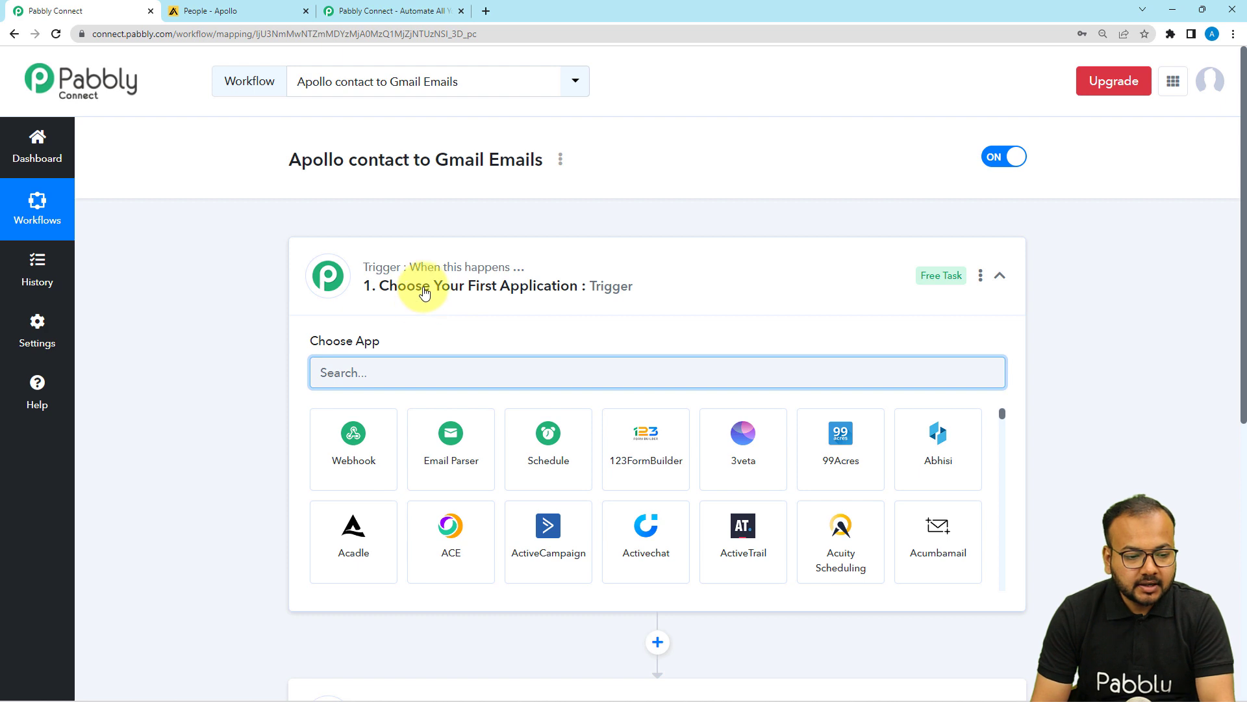
# Search 'apo' in the trigger's app list and choose Apollo as the trigger app.
pyautogui.click(424, 292)
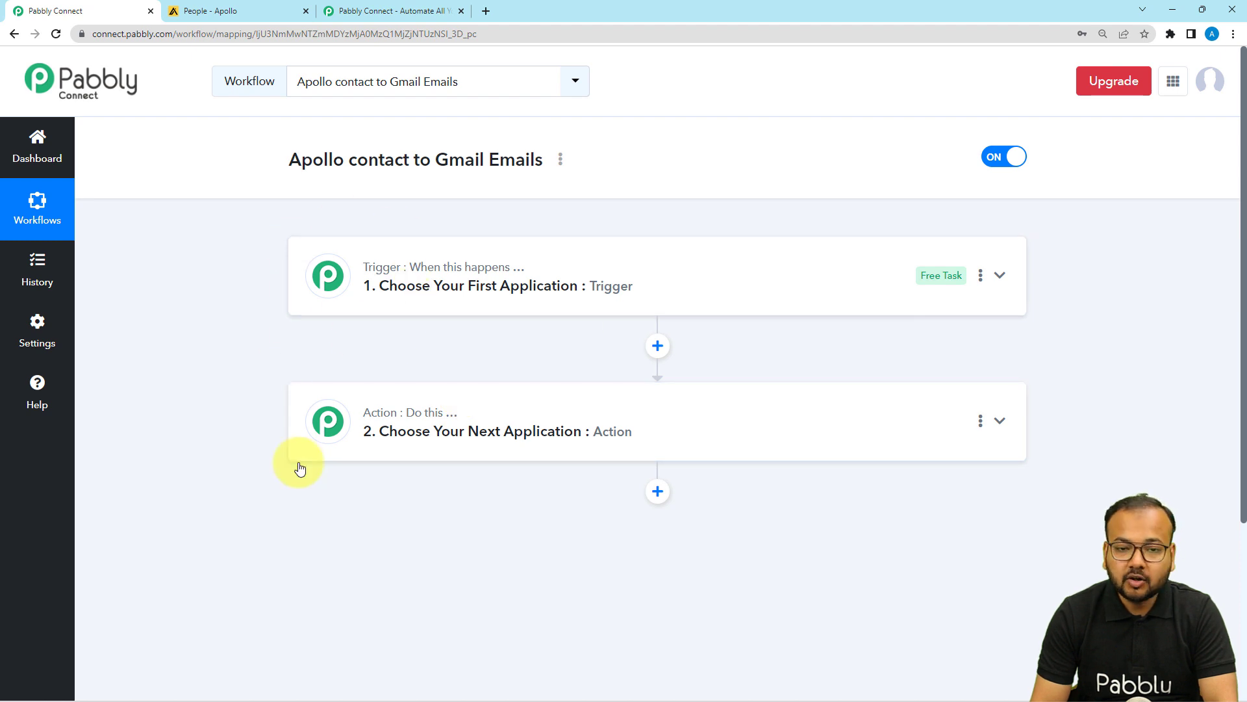
pyautogui.click(437, 311)
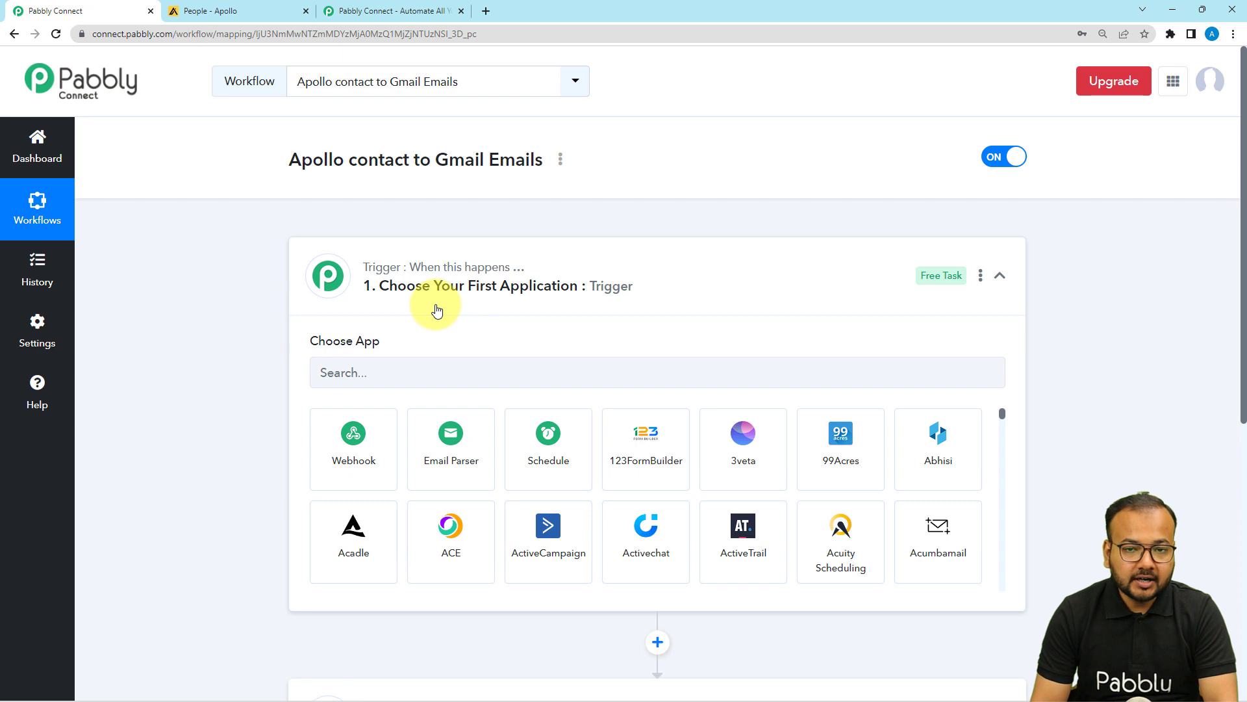
pyautogui.click(437, 311)
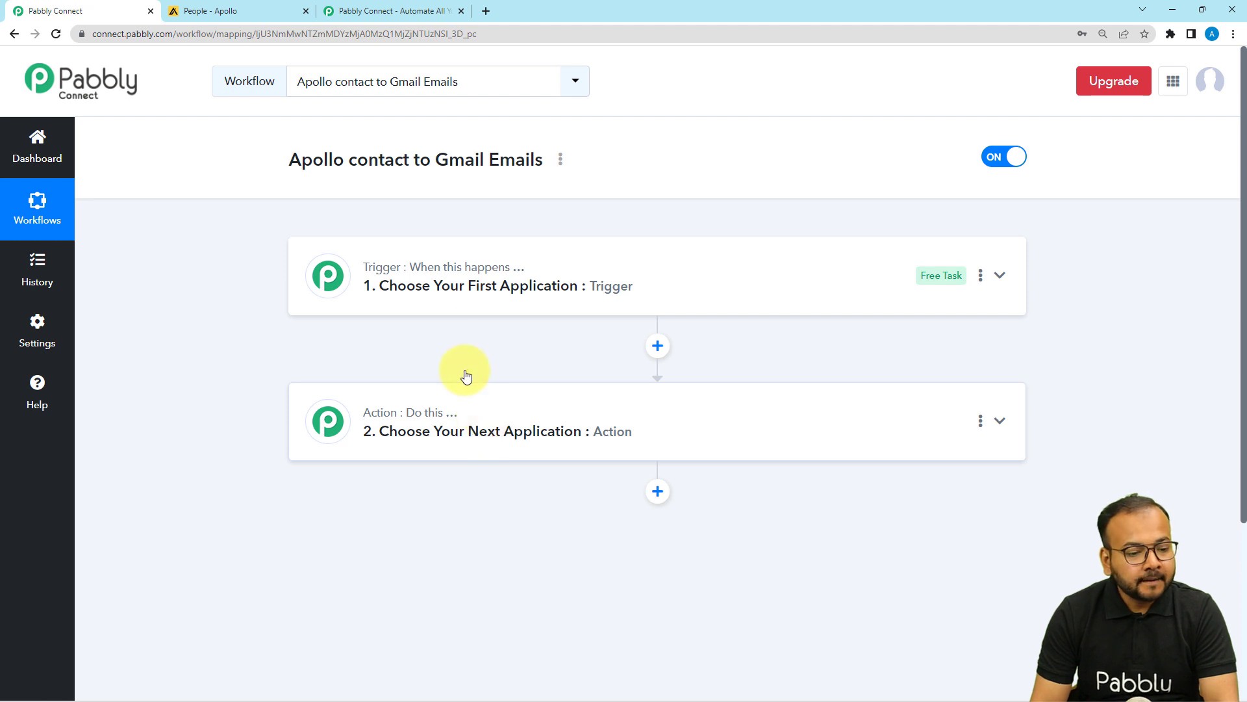
pyautogui.click(430, 301)
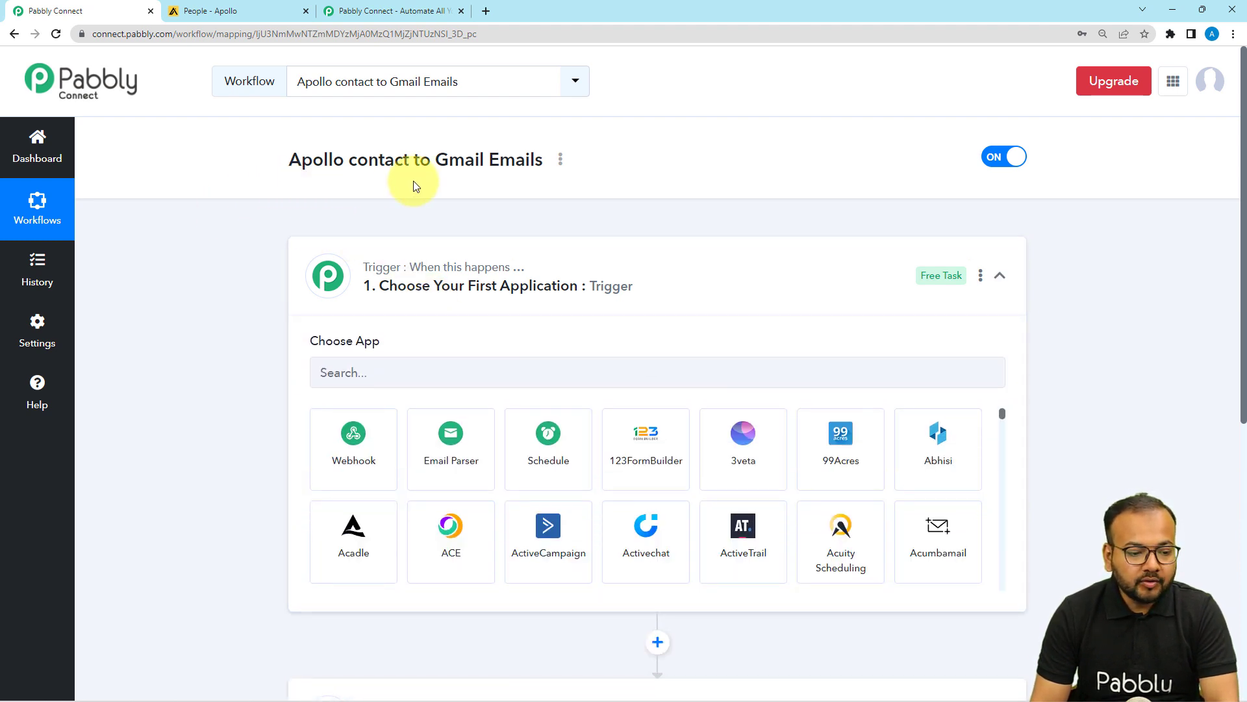
pyautogui.scroll(-6, 318, 317)
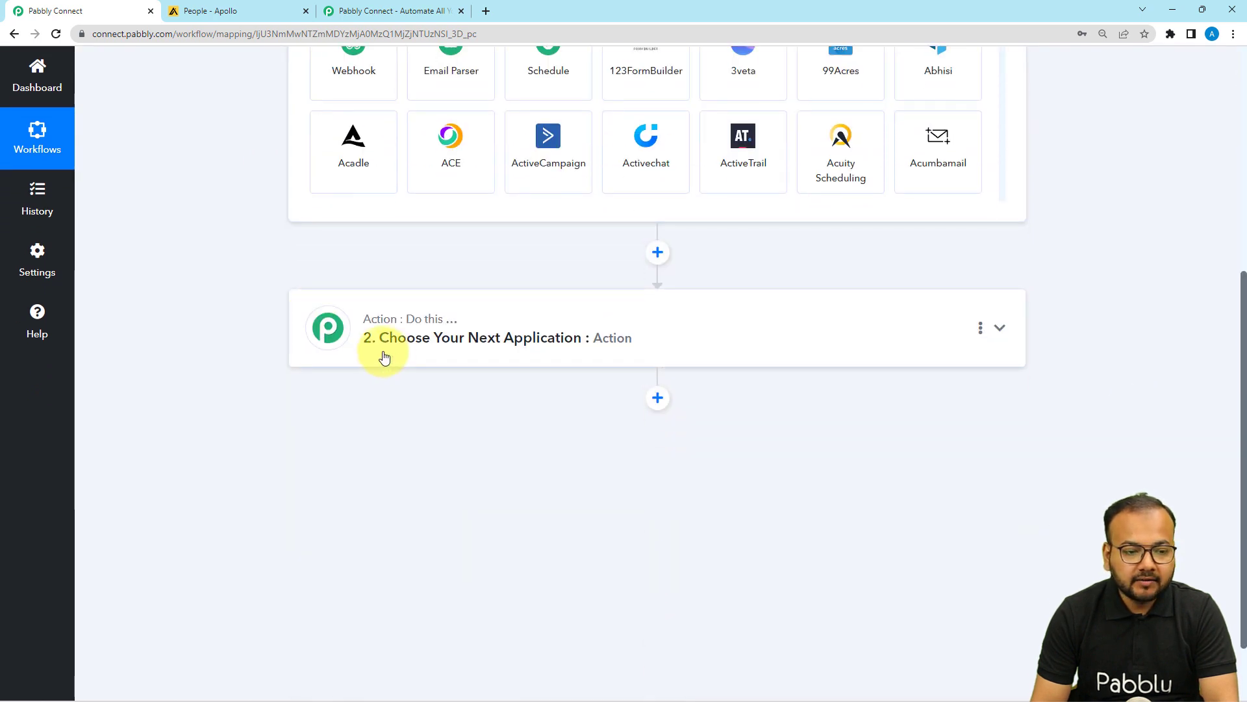
pyautogui.scroll(6, 229, 340)
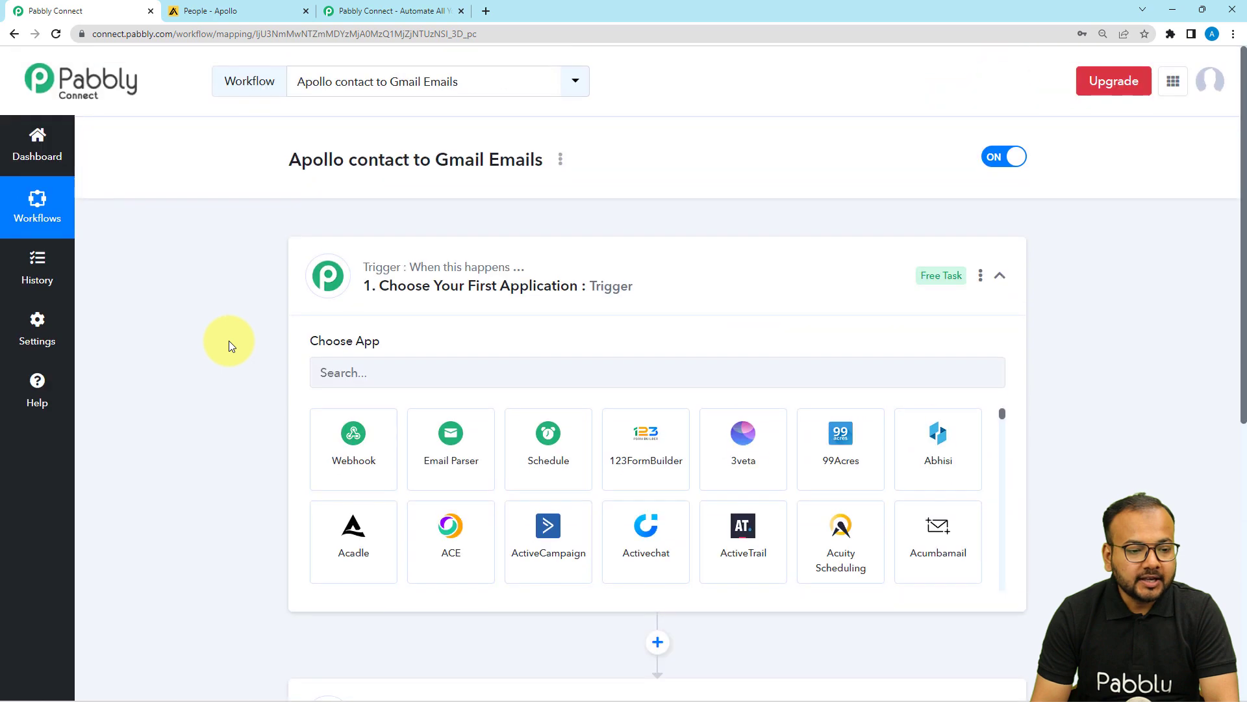
pyautogui.click(371, 373)
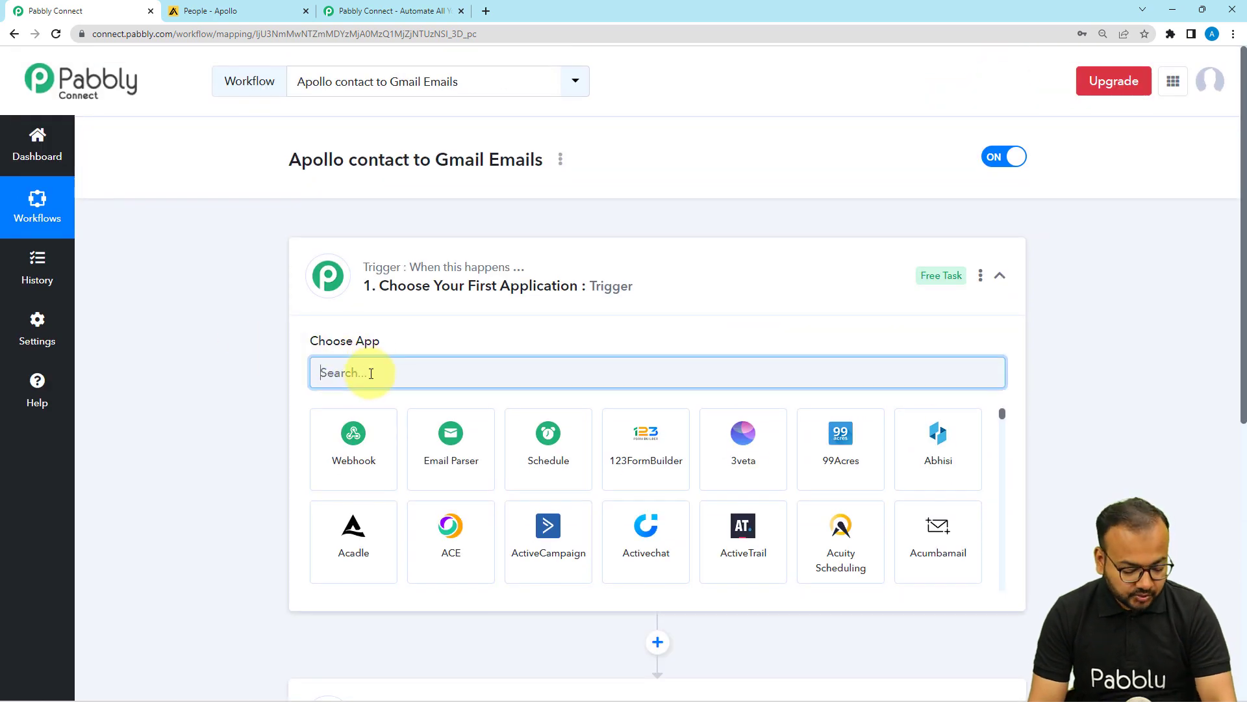
pyautogui.write('apo')
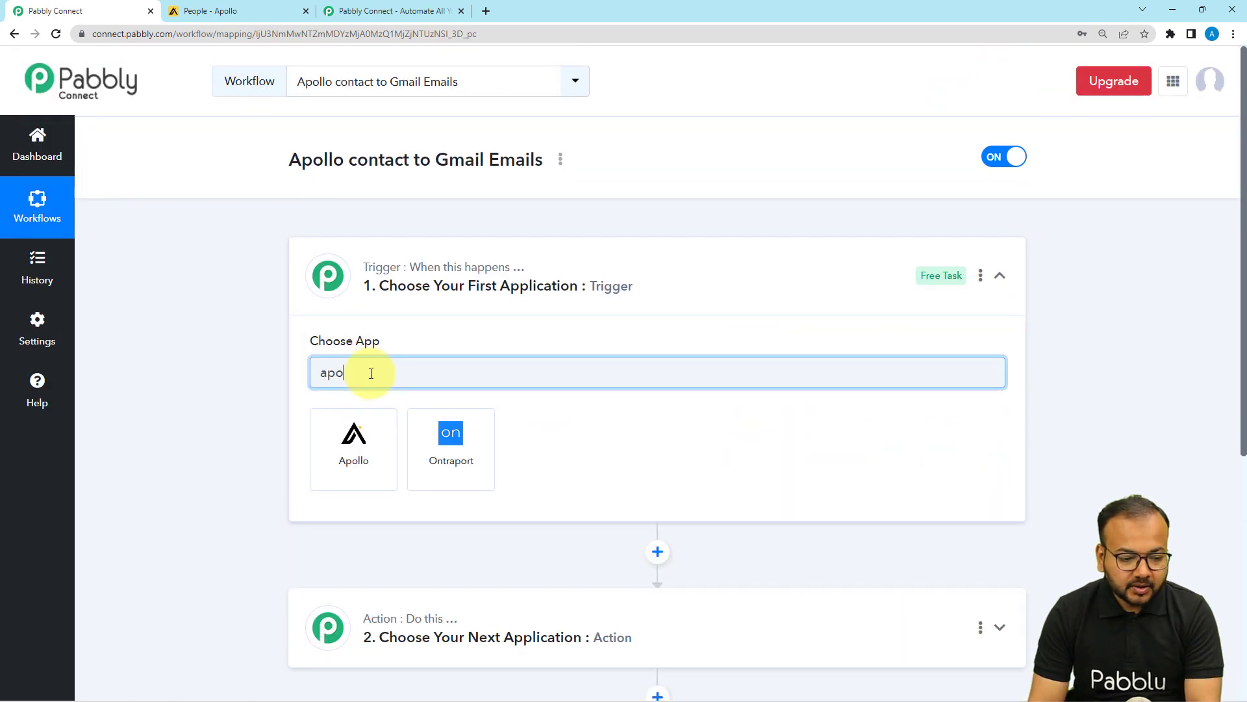
pyautogui.click(333, 423)
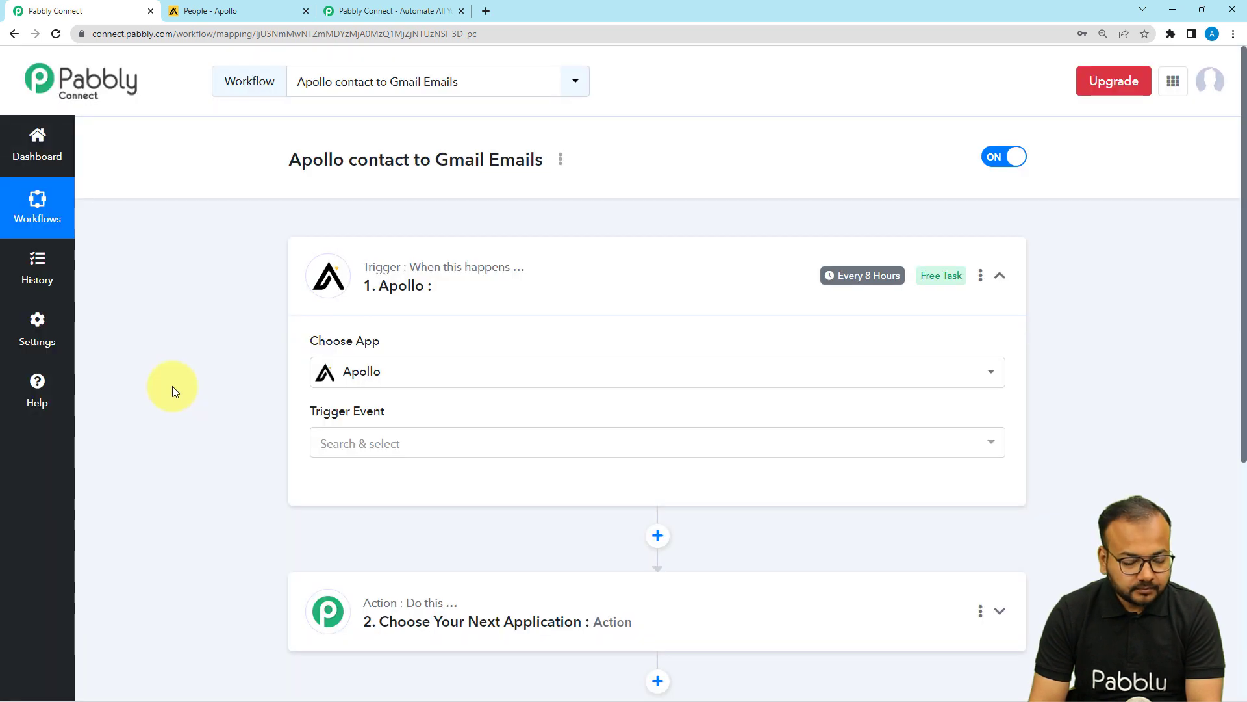
# Set the Apollo trigger event to New Contact and begin connecting an Apollo account.
pyautogui.scroll(-2, 180, 392)
pyautogui.click(384, 316)
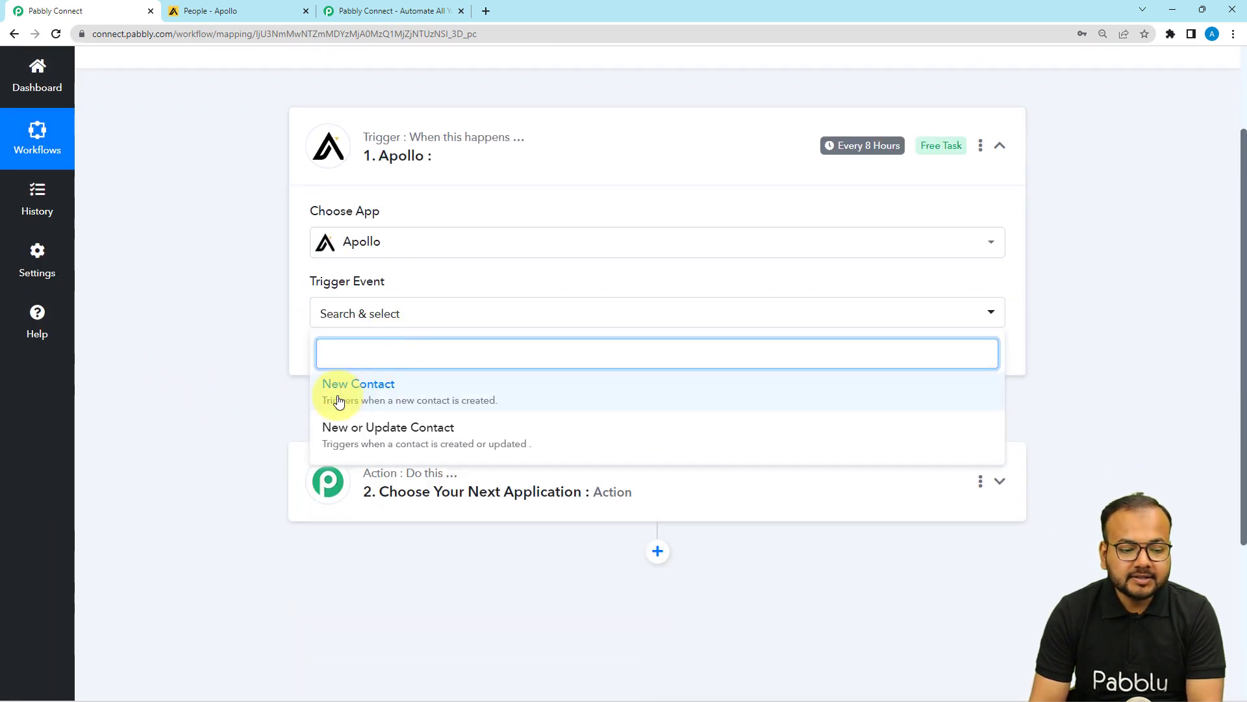
pyautogui.click(372, 403)
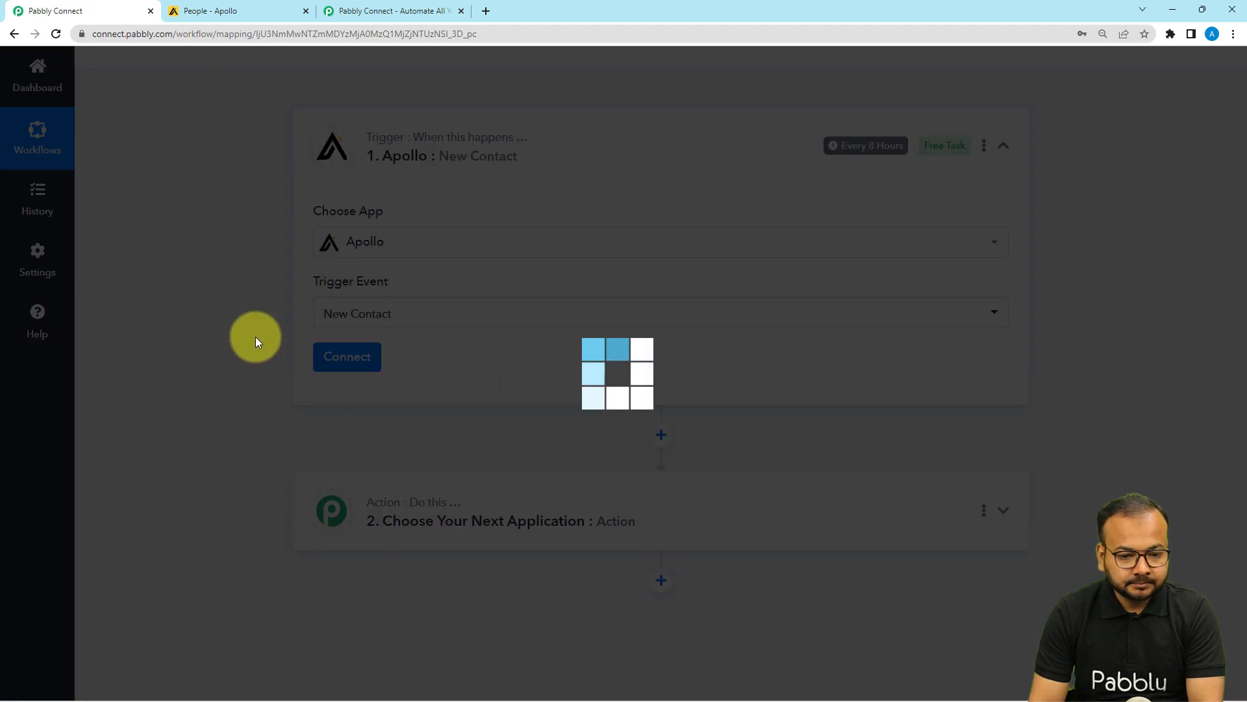
pyautogui.scroll(-2, 255, 336)
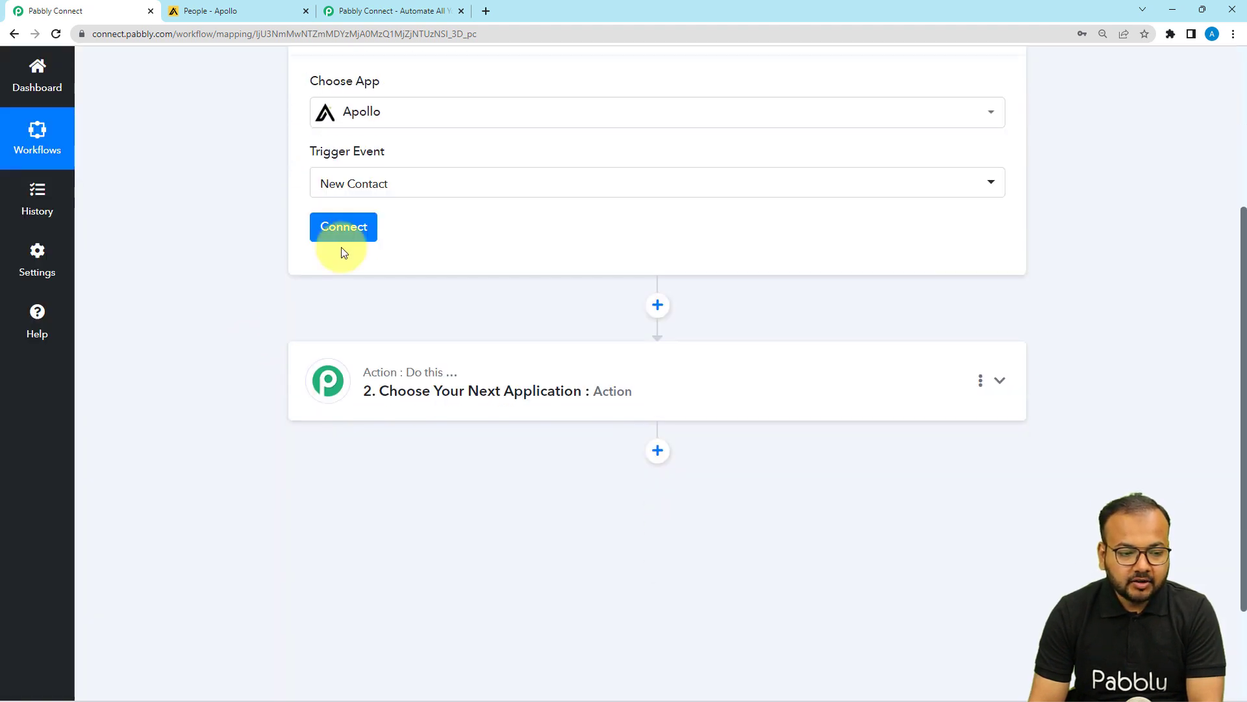
pyautogui.click(339, 229)
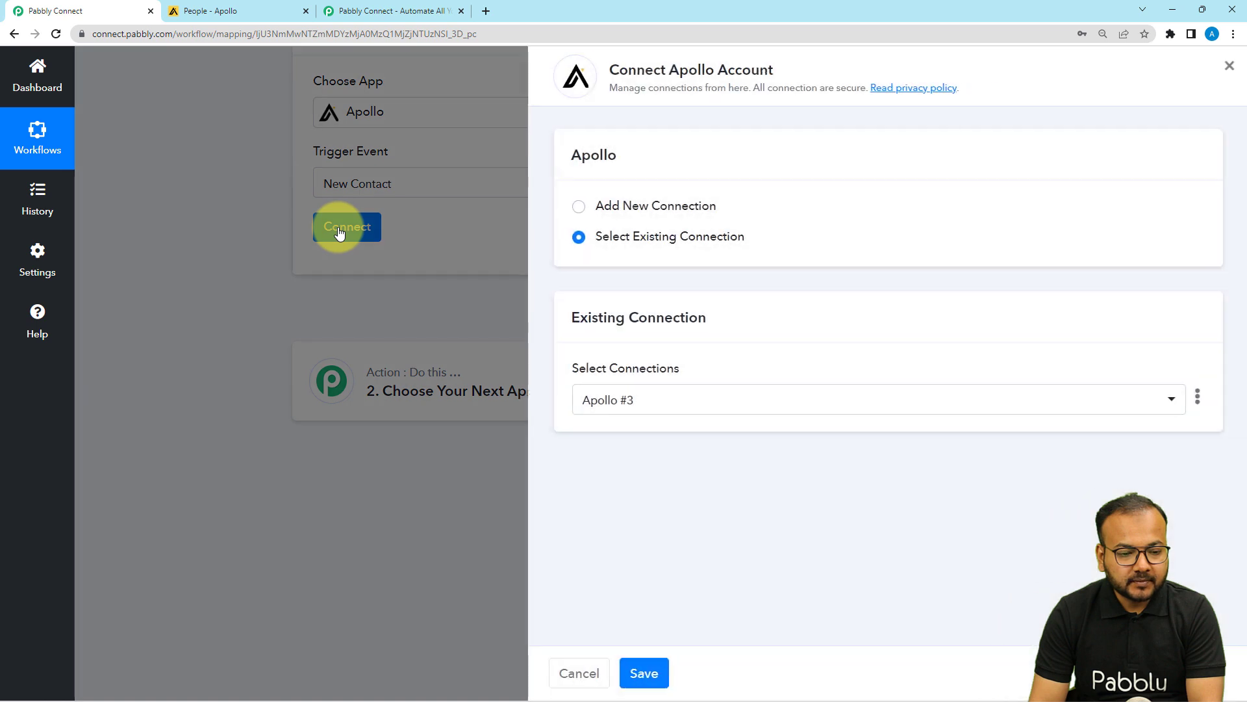
# Start a new Apollo connection (Apollo #4) and open Apollo's API key instructions page.
pyautogui.click(575, 208)
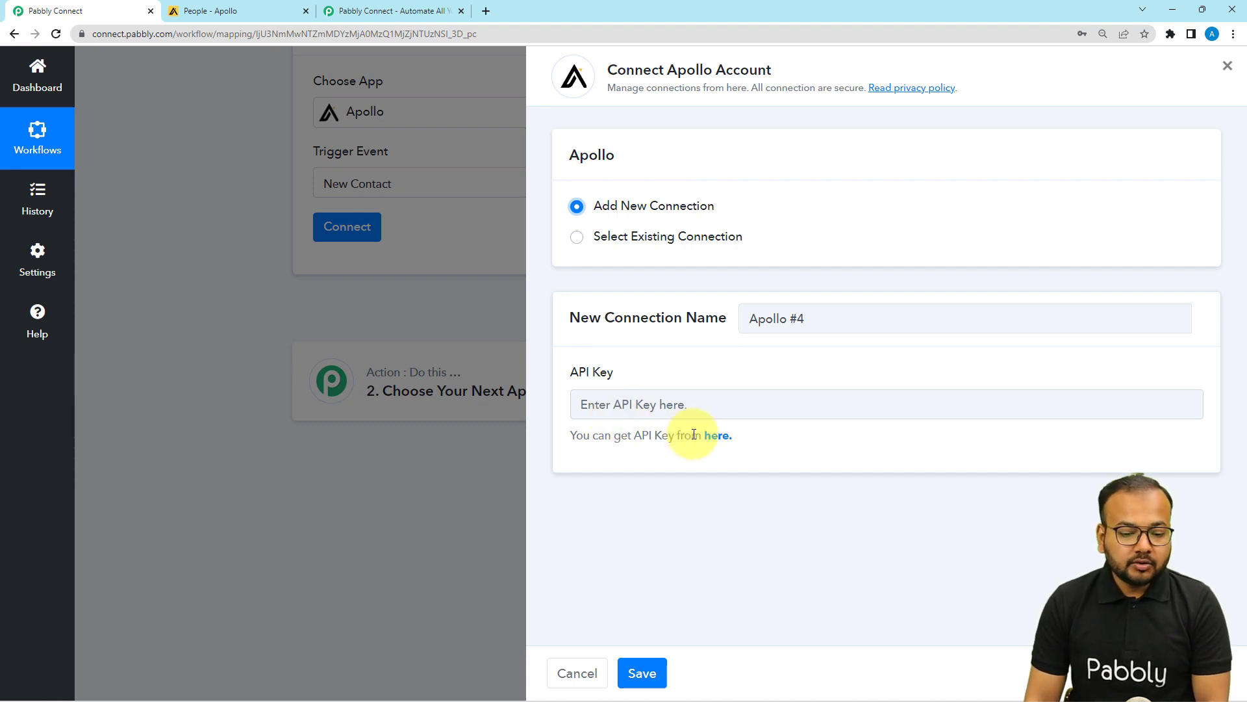
pyautogui.click(717, 436)
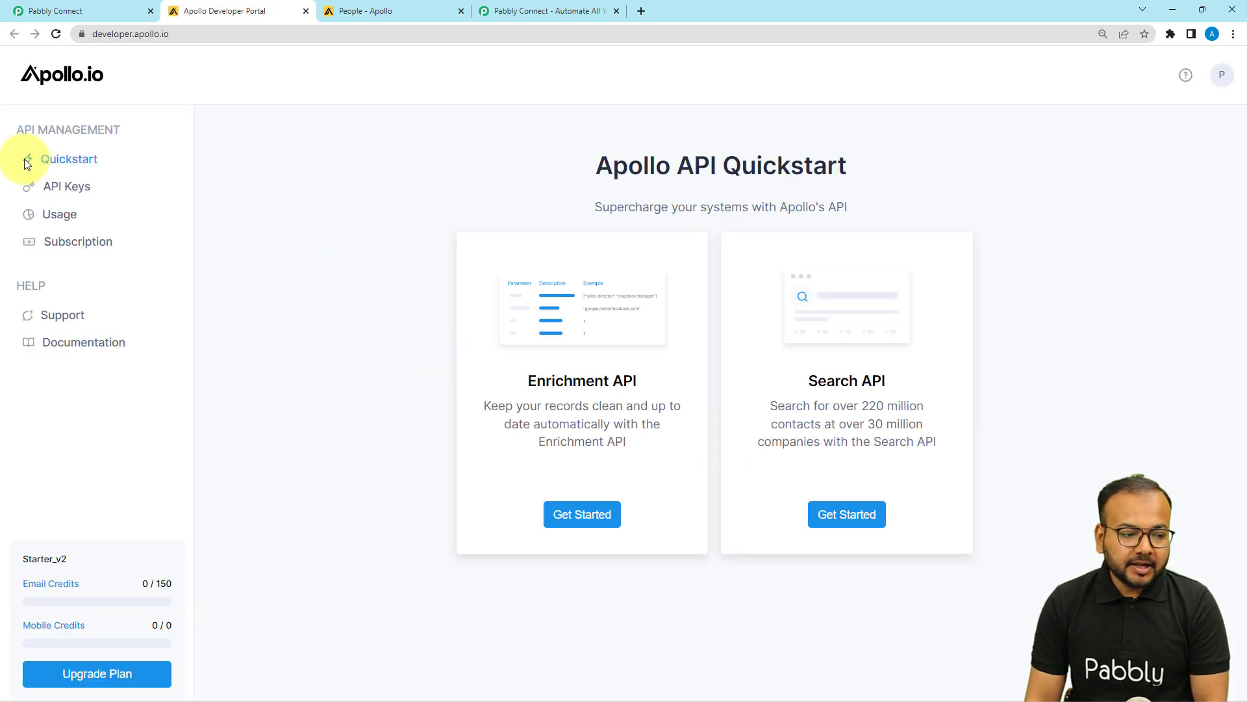
# Copy the test master API key from the Developer Portal's API Keys list and return to Pabbly.
pyautogui.click(85, 193)
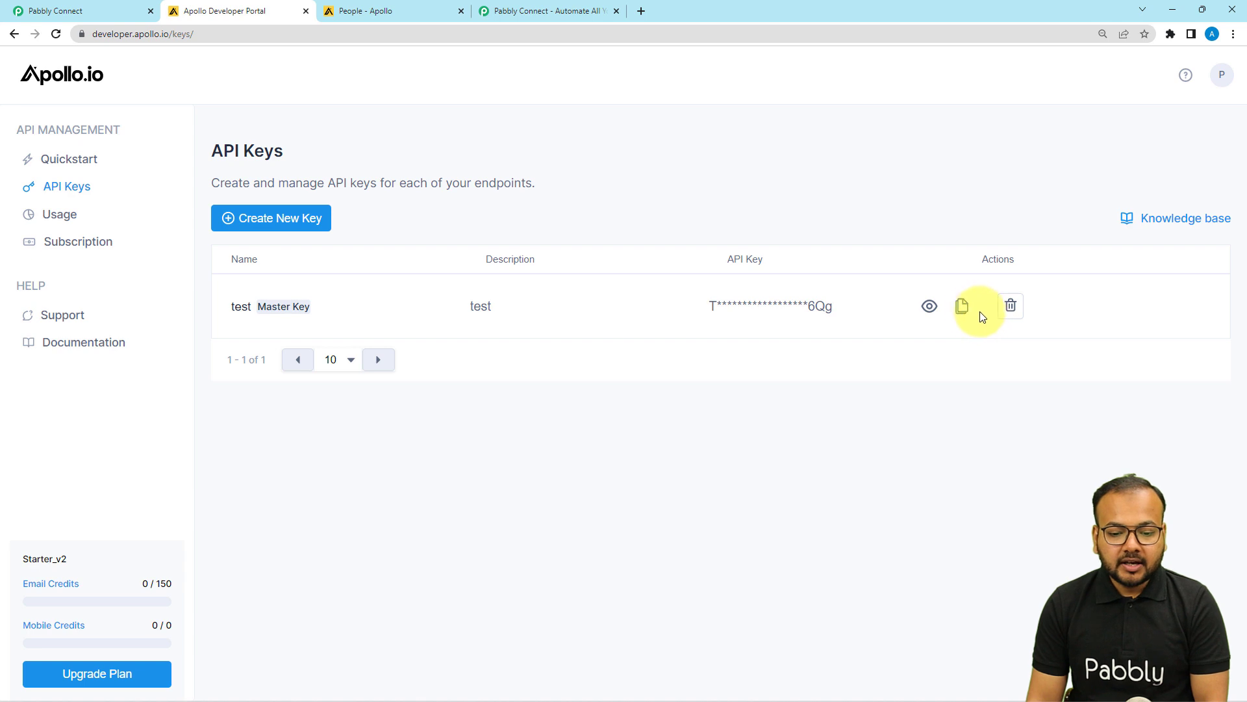
pyautogui.click(962, 315)
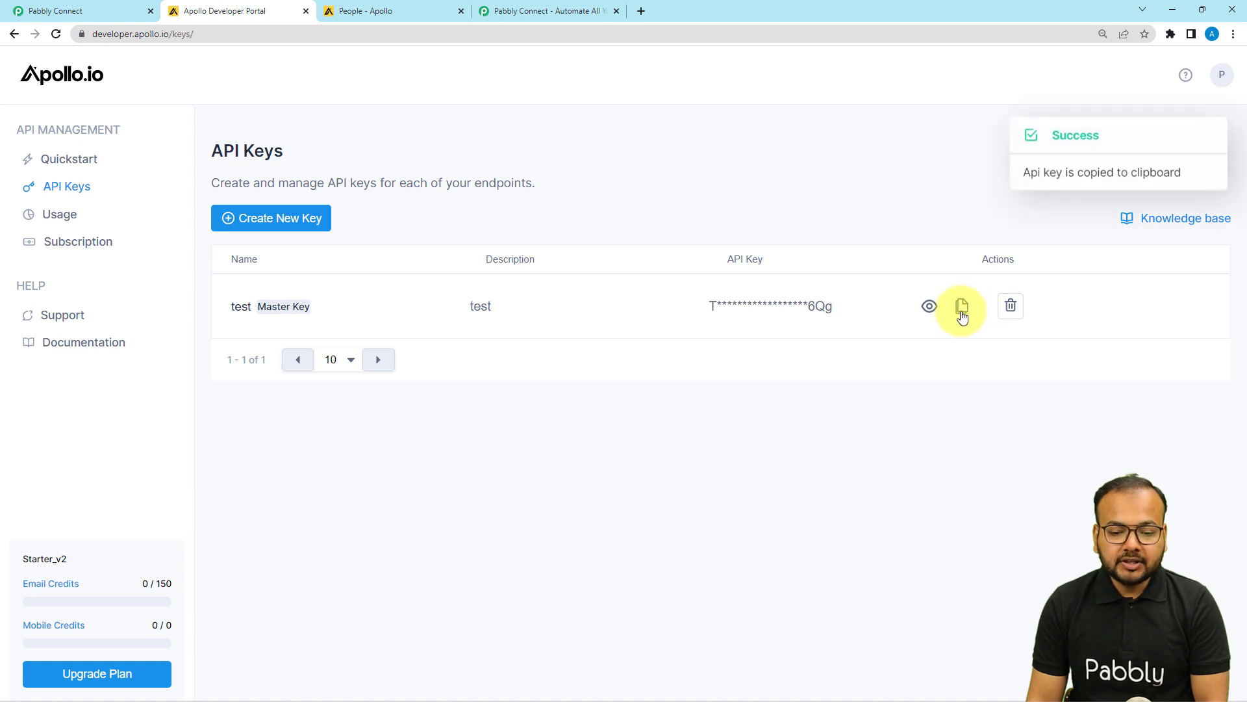
pyautogui.click(32, 11)
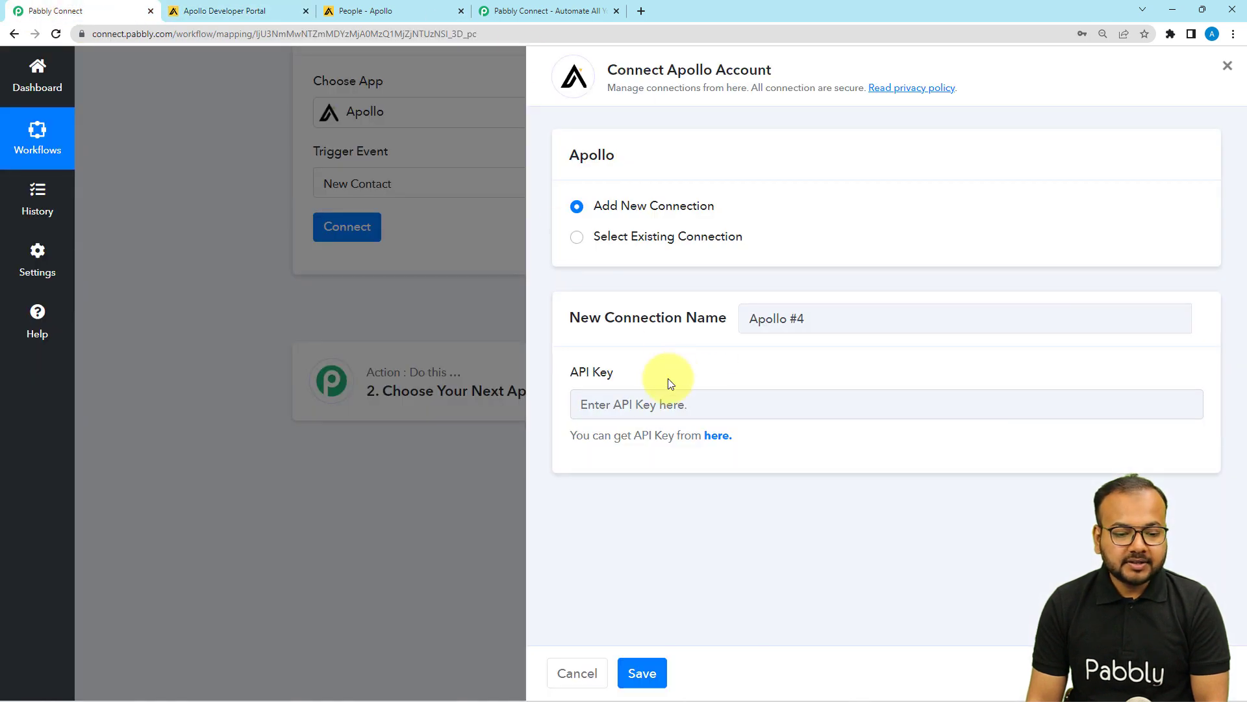
# Paste the copied Apollo API key and save the new connection.
pyautogui.rightClick(654, 401)
pyautogui.click(700, 503)
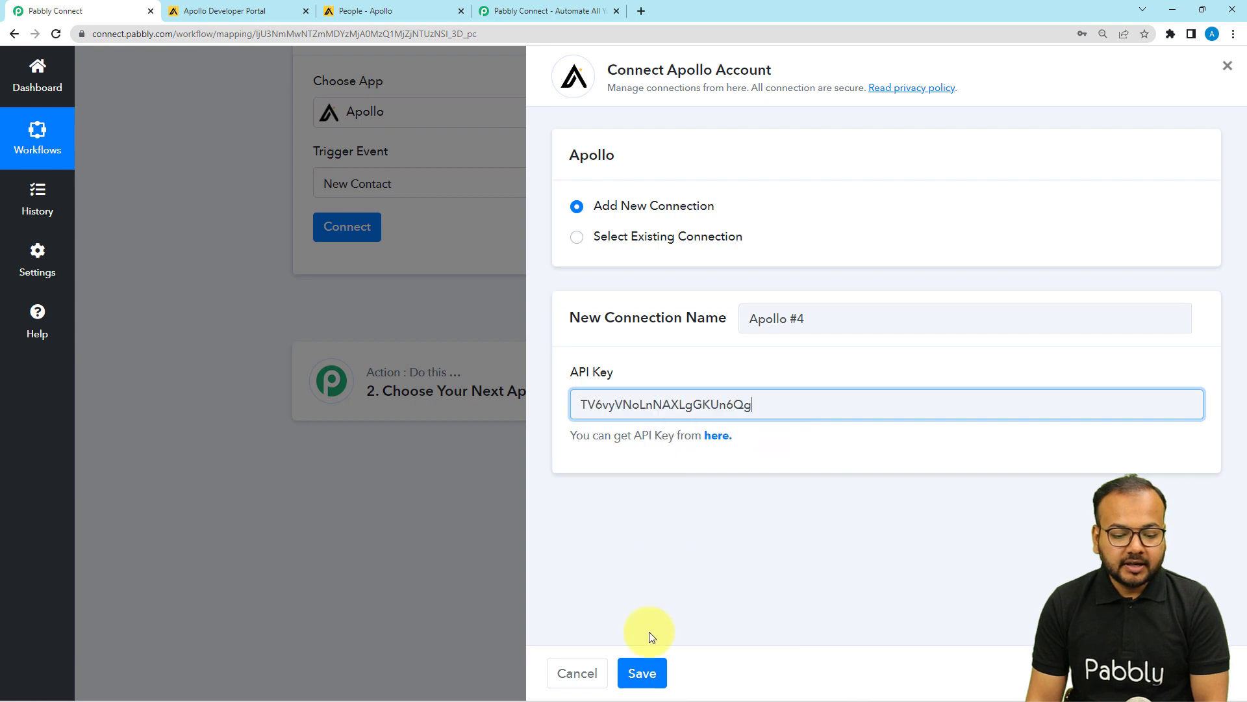
pyautogui.click(644, 673)
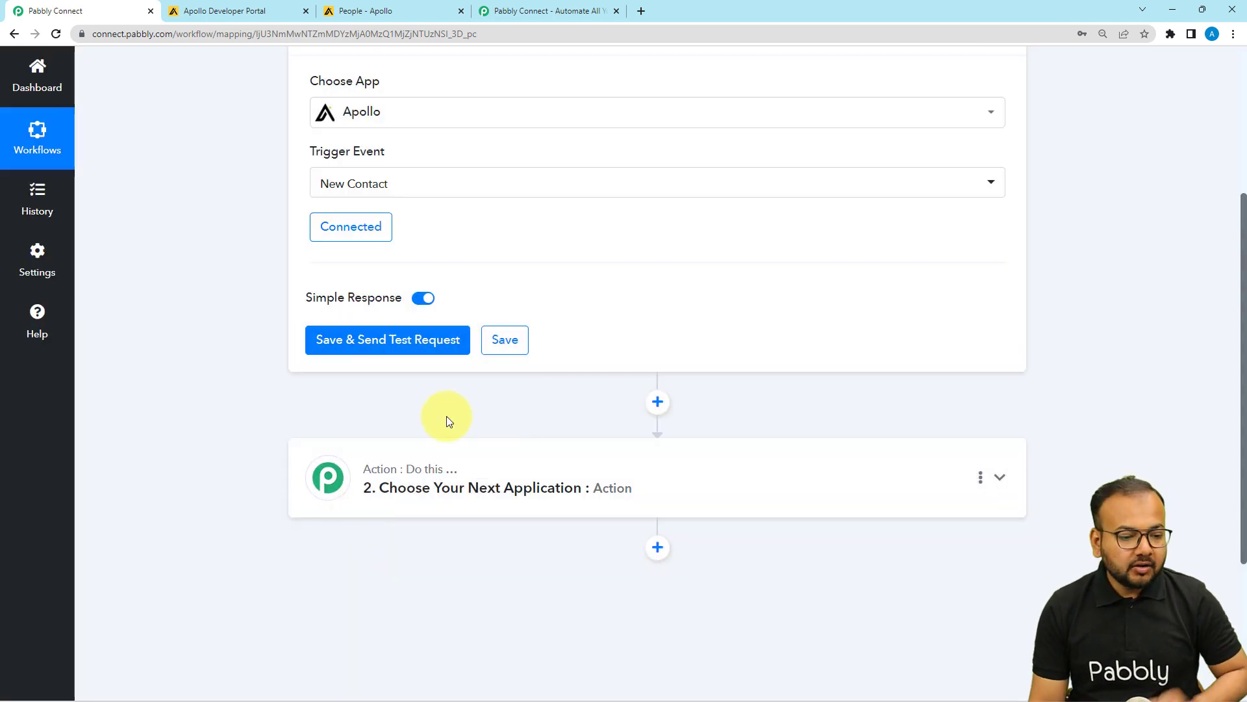
# Check the Apollo trigger shows Connected, then go to the Apollo People search page.
pyautogui.scroll(3, 607, 384)
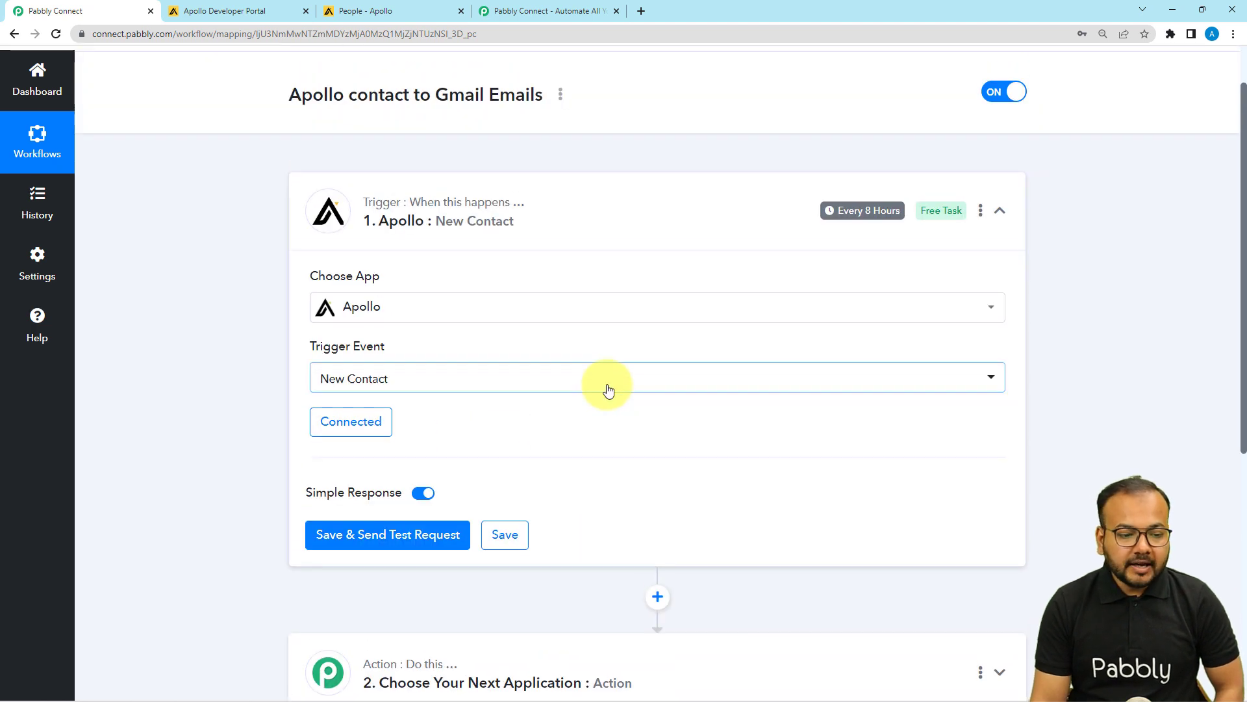
pyautogui.moveTo(868, 213)
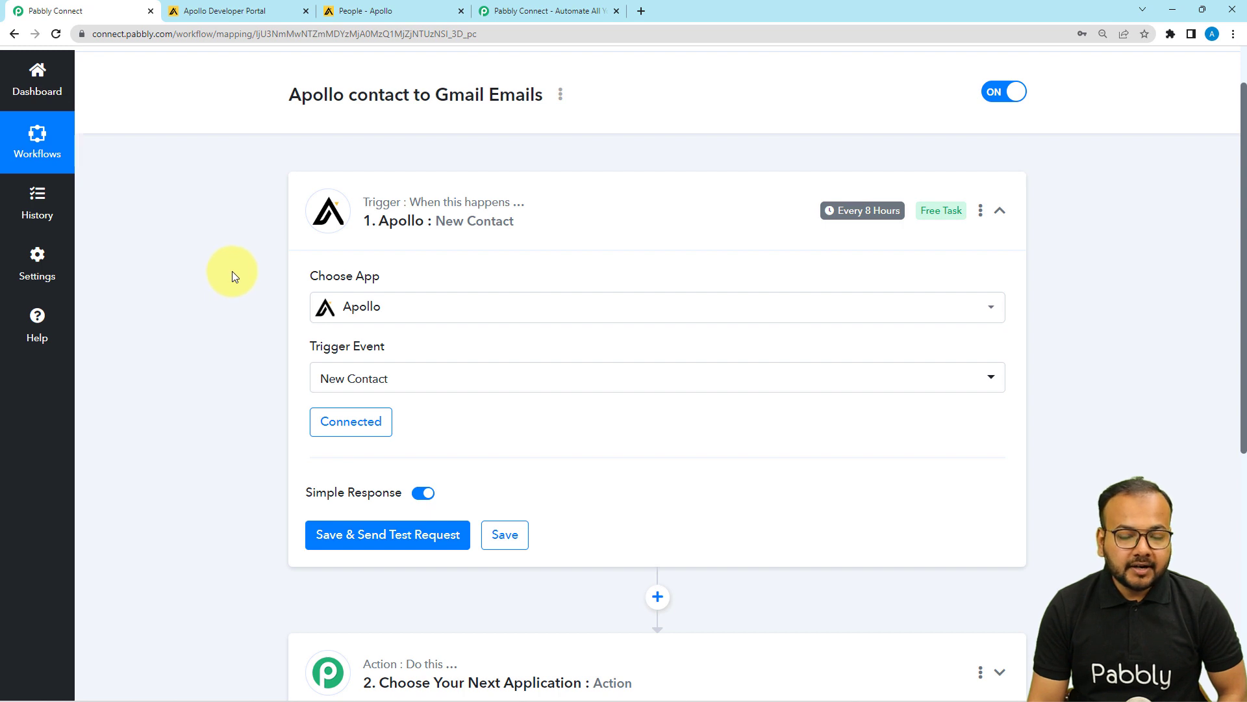
pyautogui.scroll(-1, 232, 271)
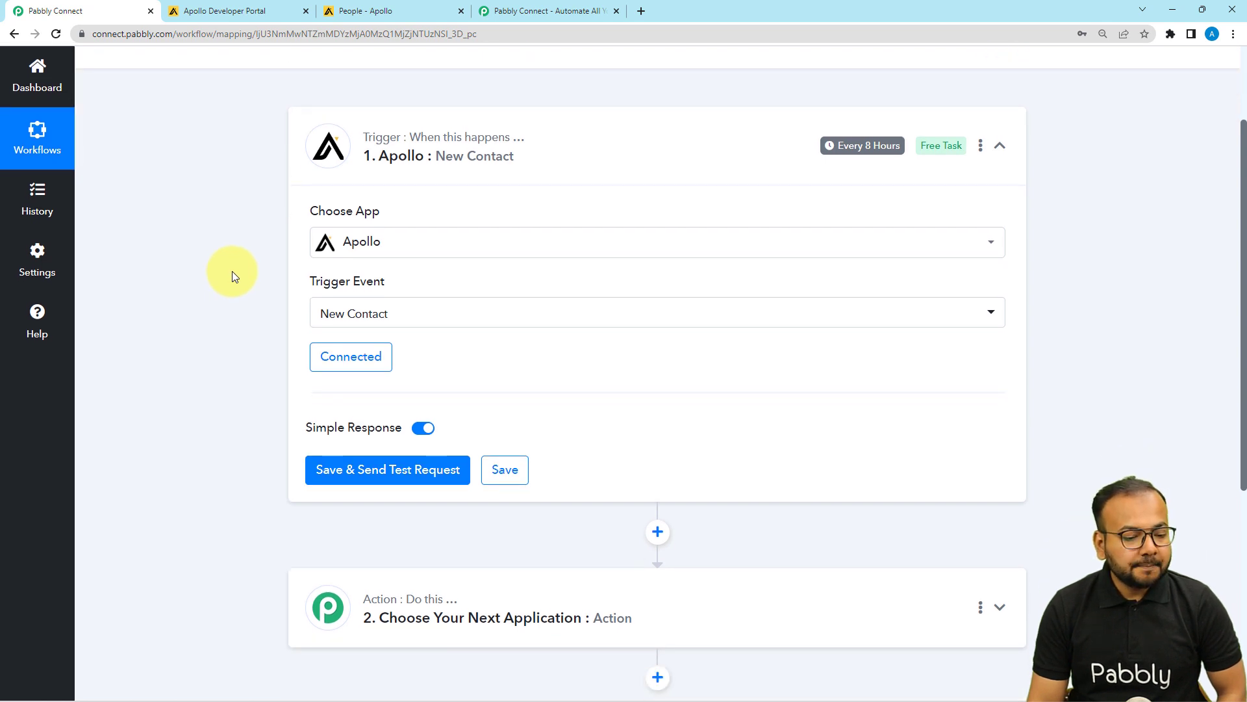
pyautogui.scroll(-1, 208, 335)
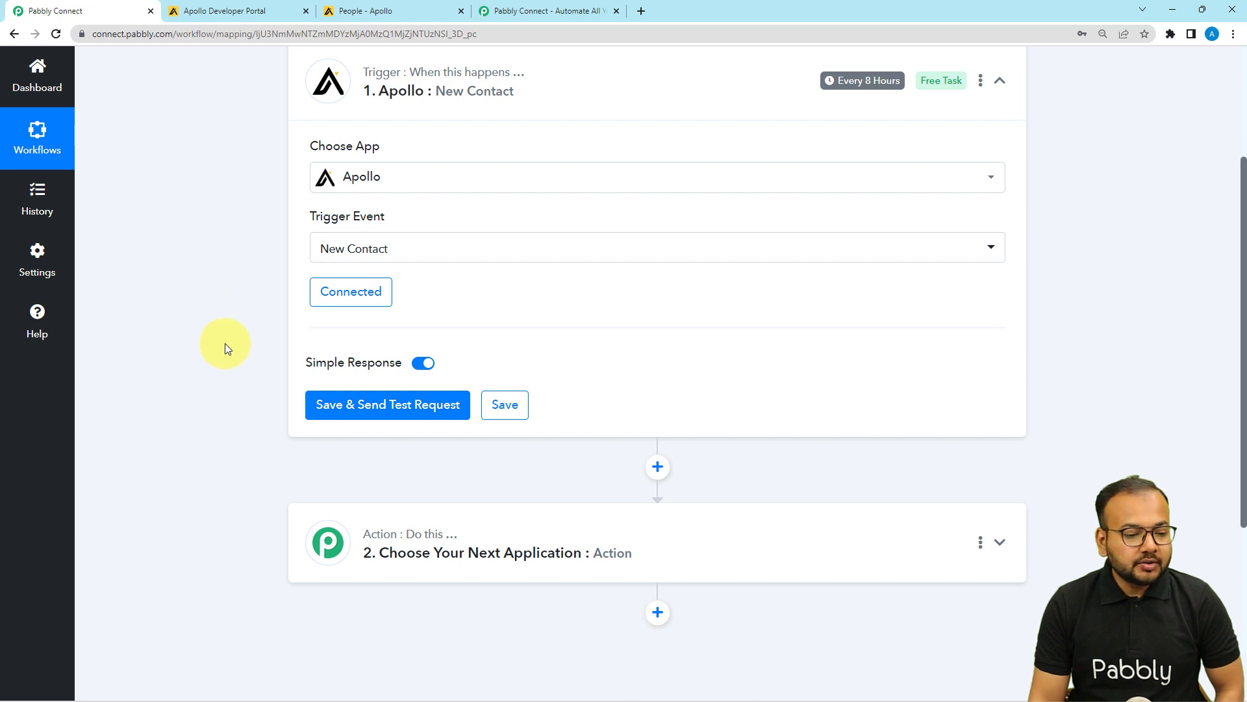
pyautogui.click(362, 9)
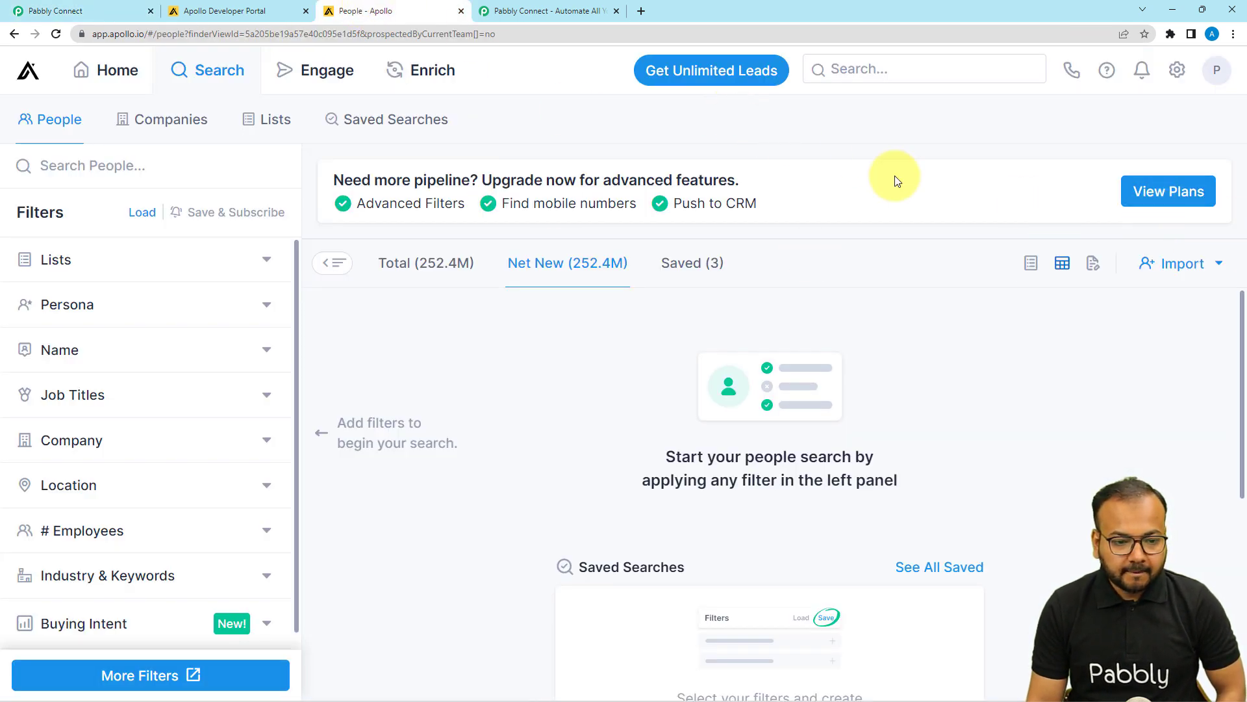
# Add one contact, Test Contact at MB org with stage Replied, then return to Pabbly.
pyautogui.click(1160, 263)
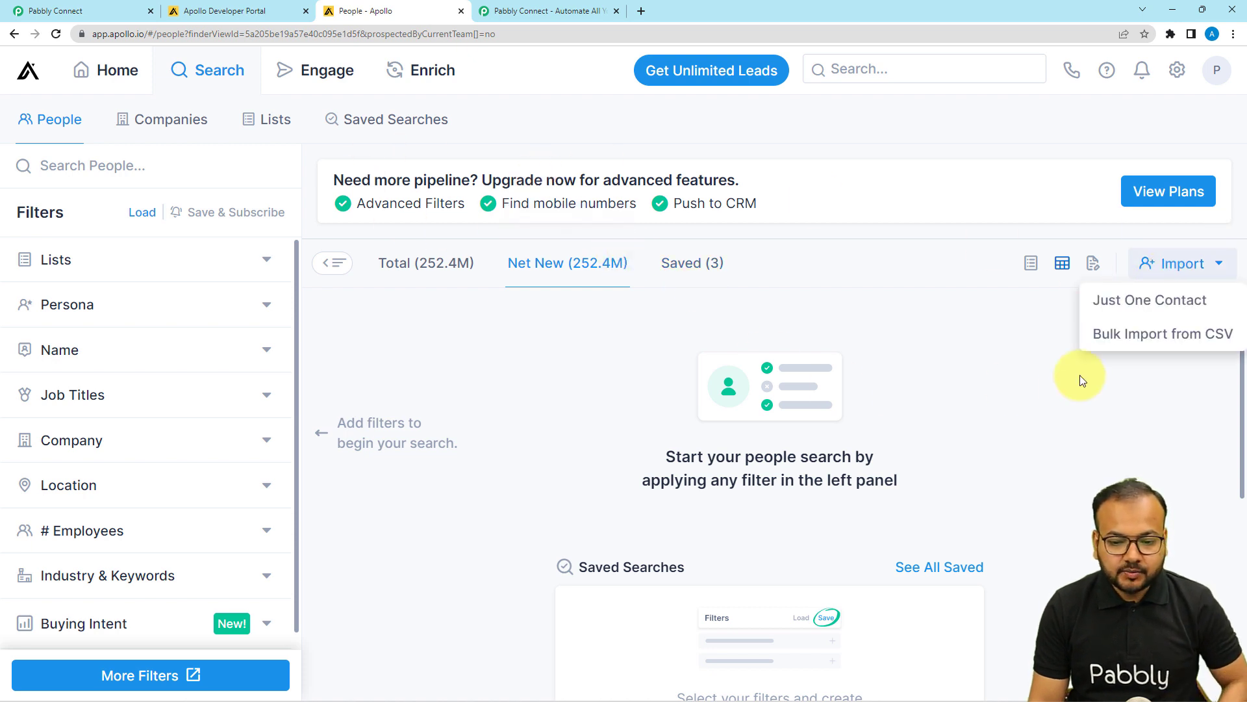
pyautogui.click(1118, 312)
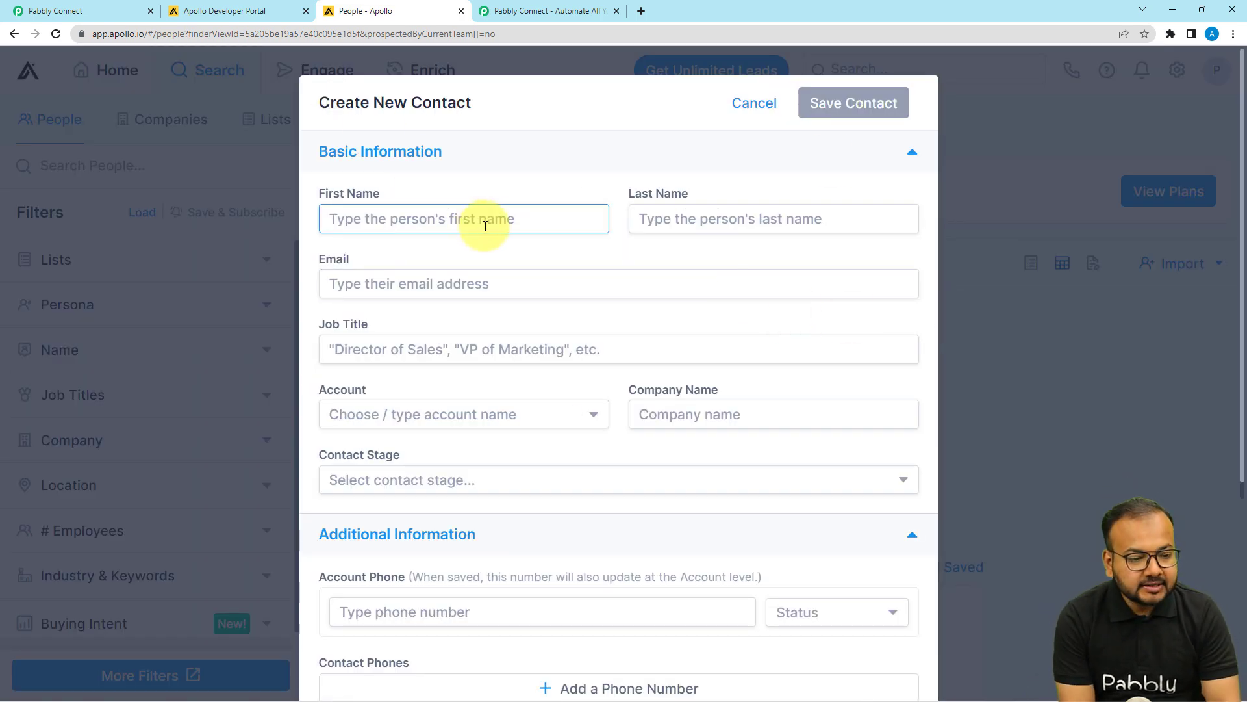
pyautogui.write('Tec')
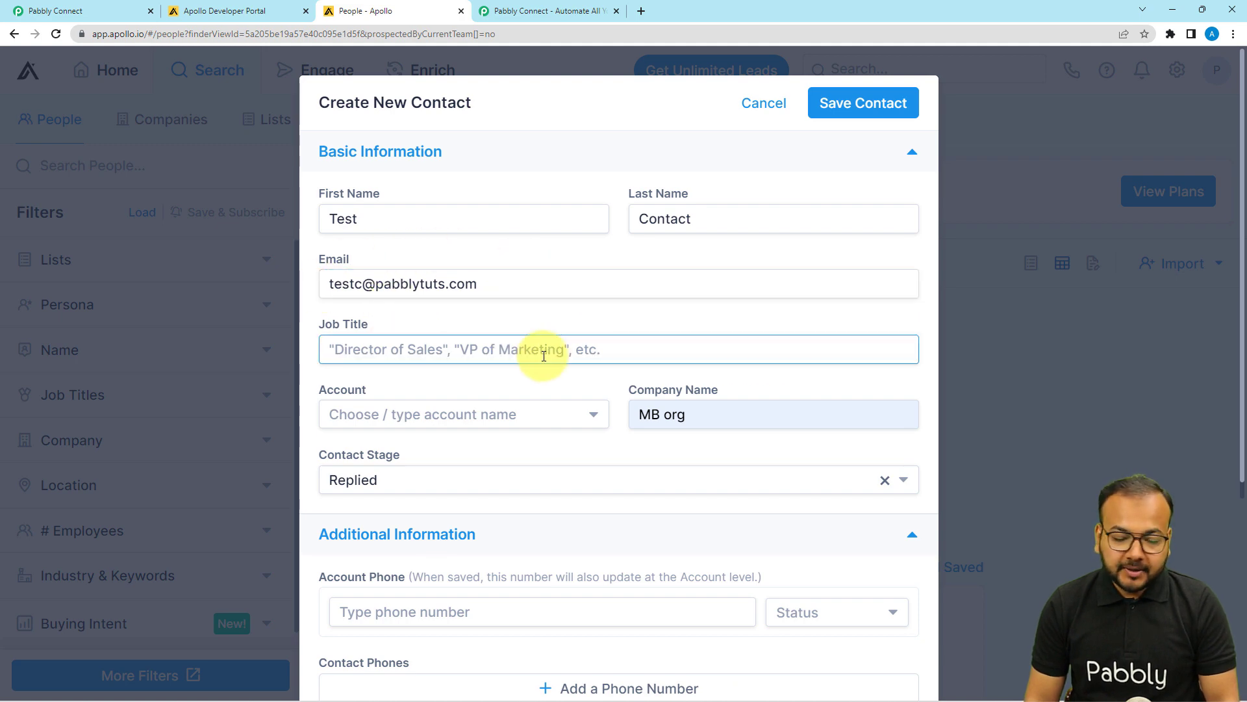
pyautogui.scroll(-1, 544, 344)
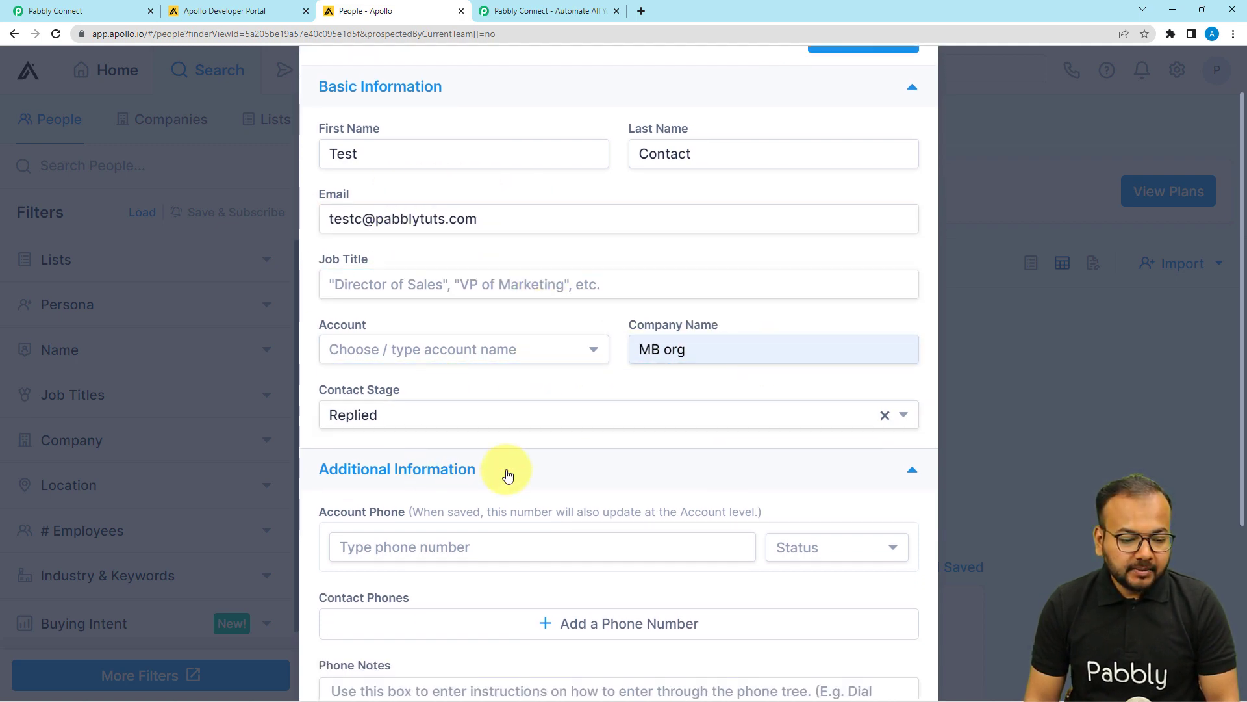
pyautogui.scroll(-4, 505, 469)
pyautogui.scroll(5, 505, 469)
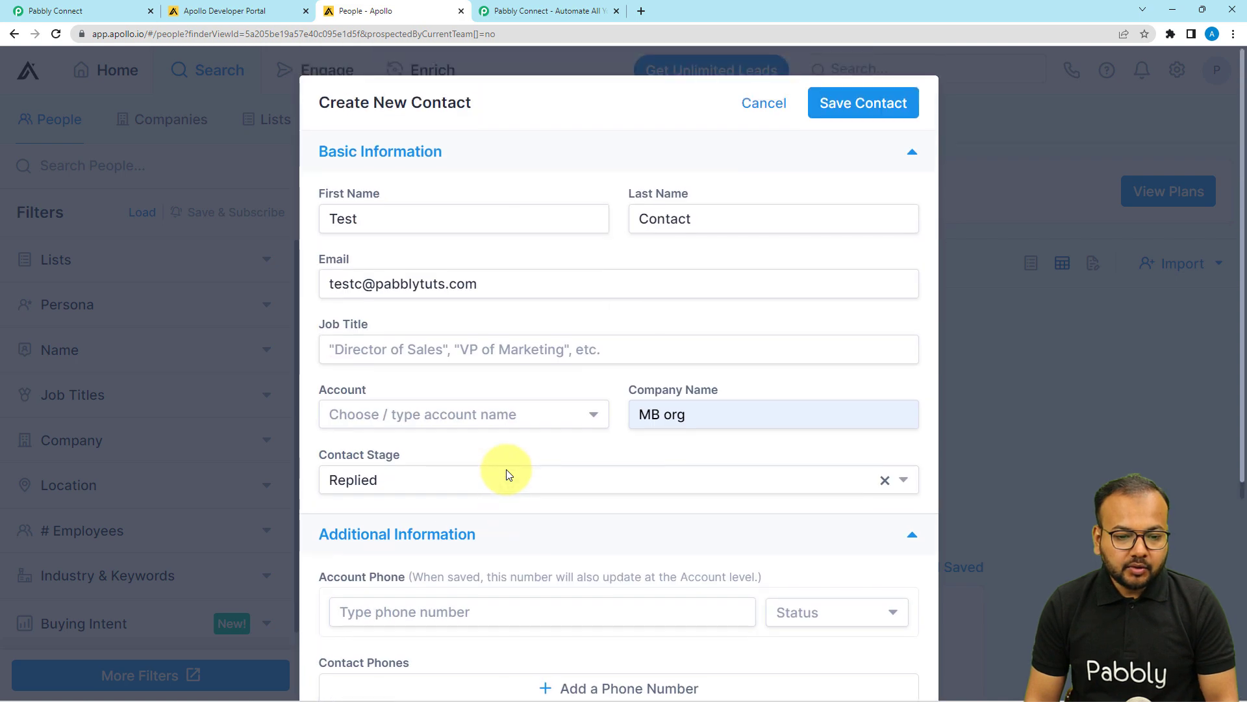
pyautogui.click(898, 109)
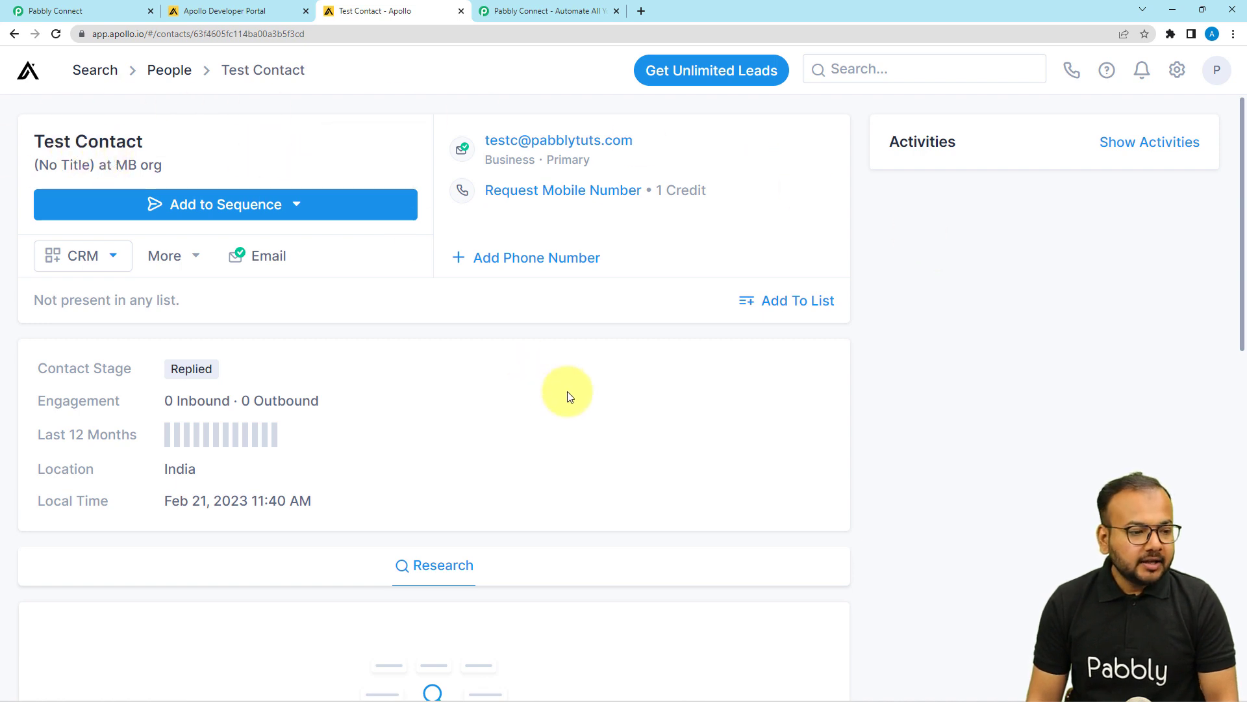
pyautogui.click(78, 13)
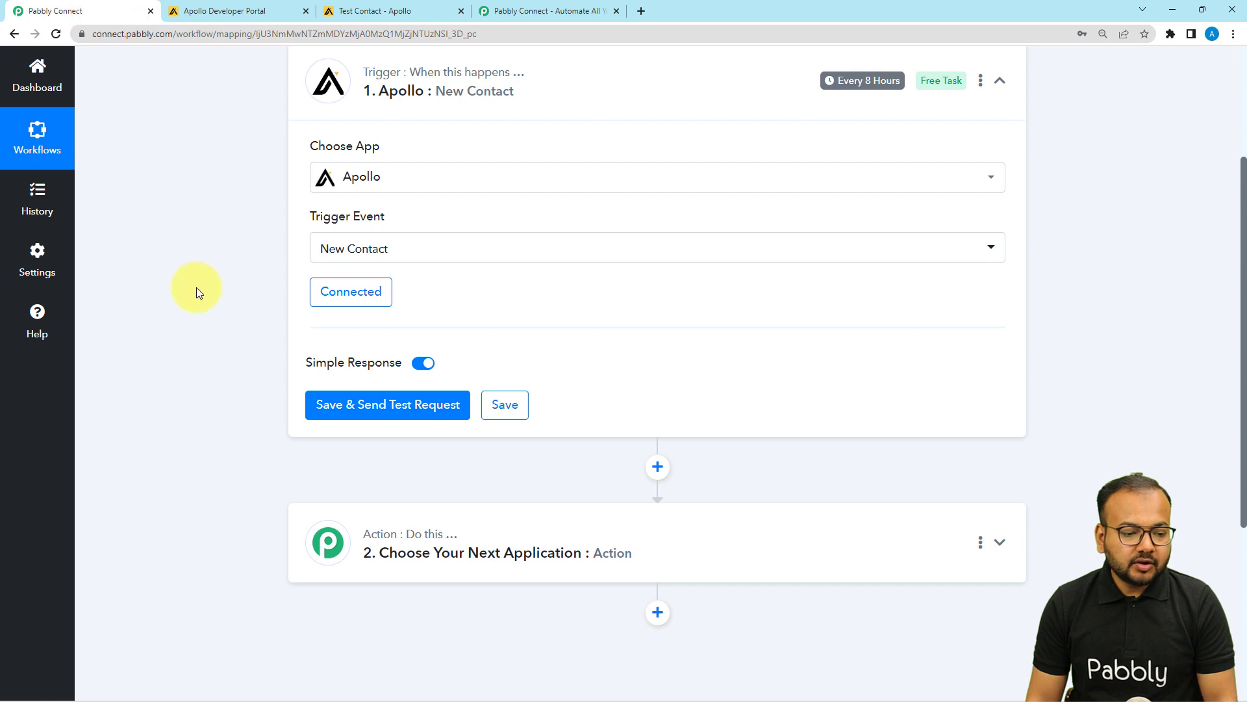
# Send a test request and review the returned contact data: MB org, India, verified email status.
pyautogui.click(313, 403)
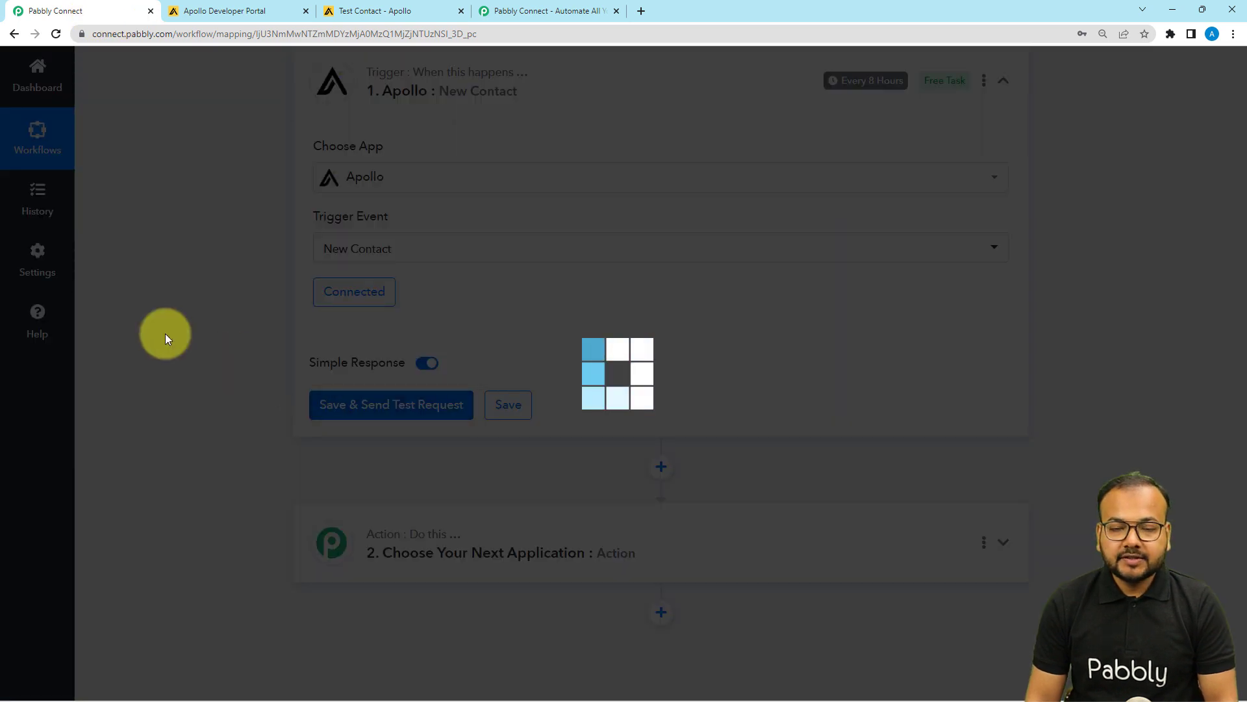
pyautogui.scroll(-3, 165, 334)
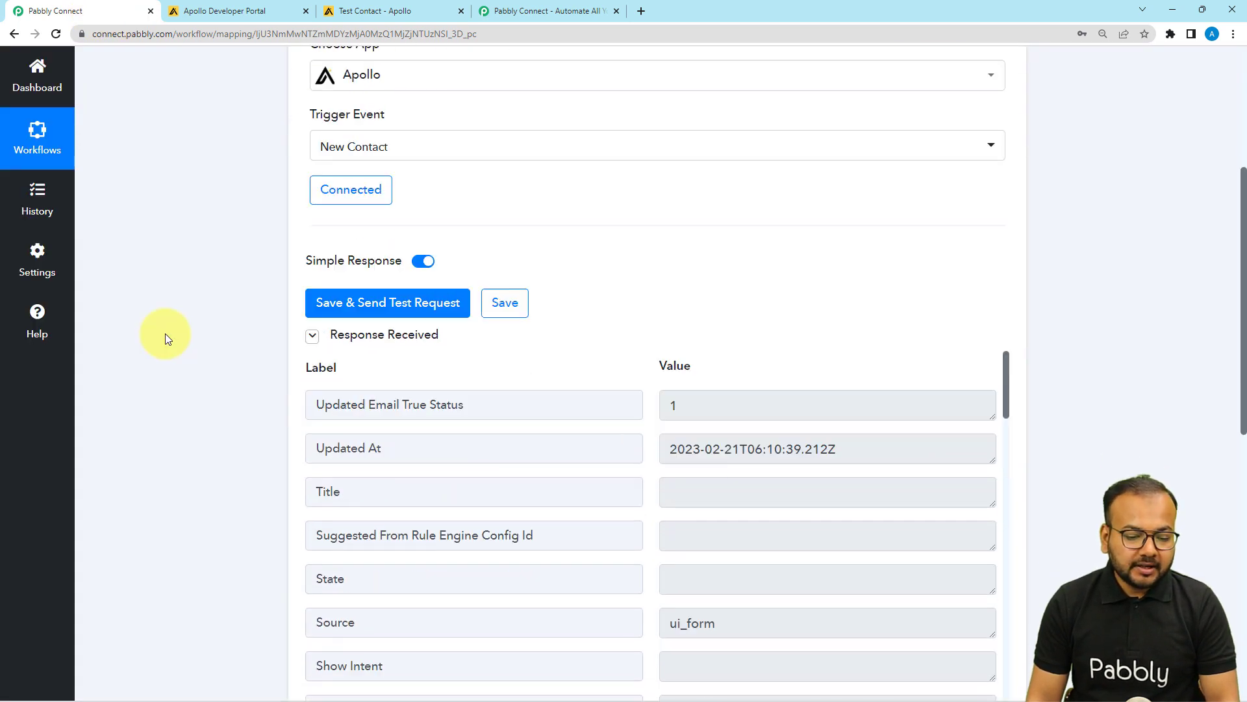
pyautogui.scroll(-2, 165, 334)
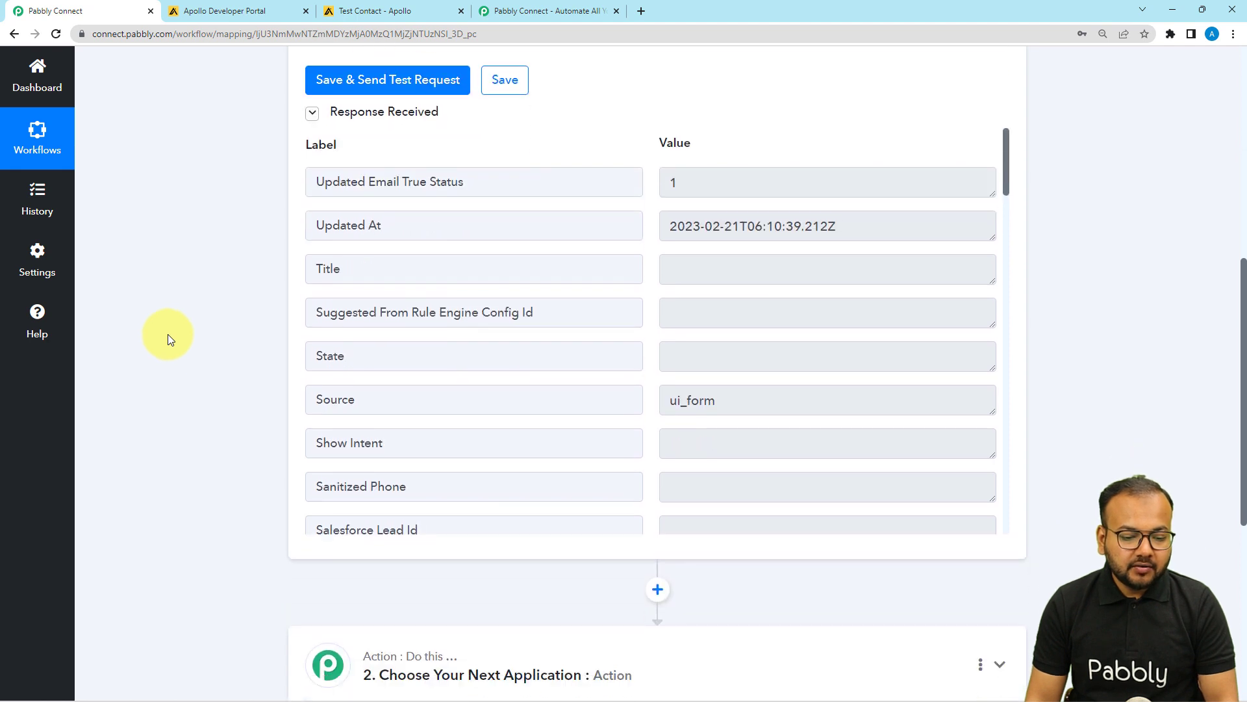
pyautogui.scroll(-2, 428, 299)
pyautogui.scroll(-7, 429, 299)
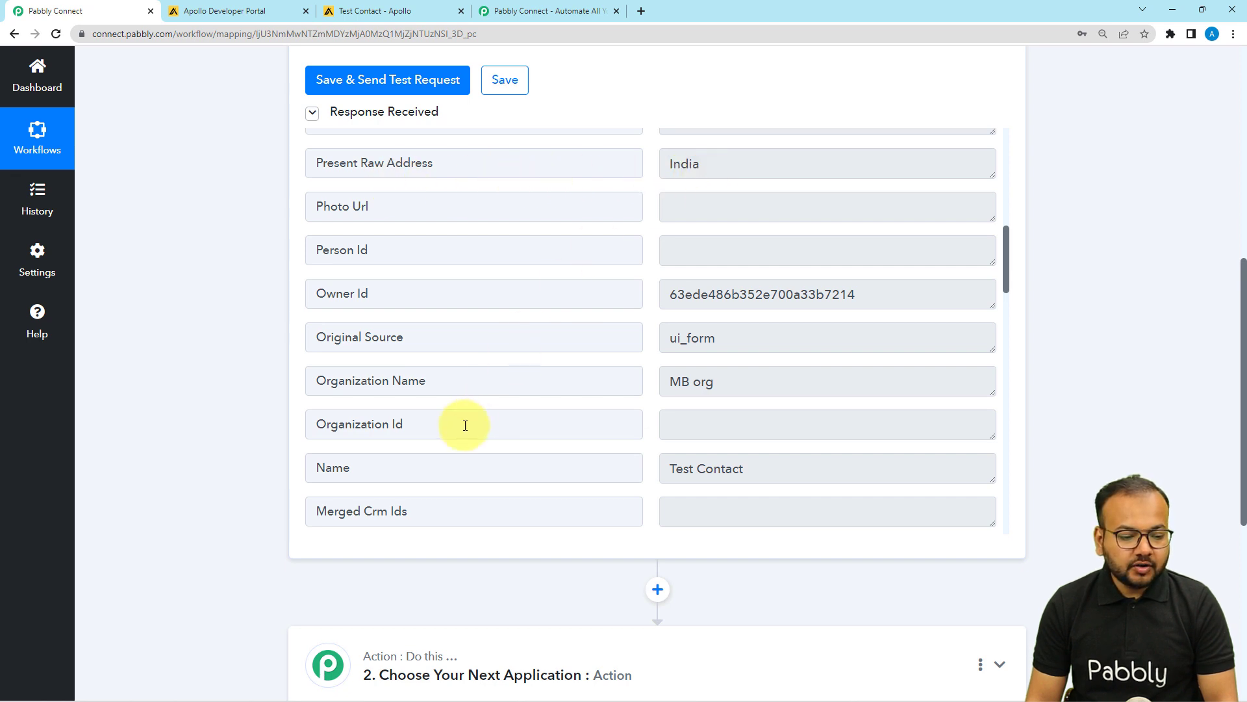
pyautogui.scroll(-1, 554, 460)
pyautogui.scroll(-1, 555, 461)
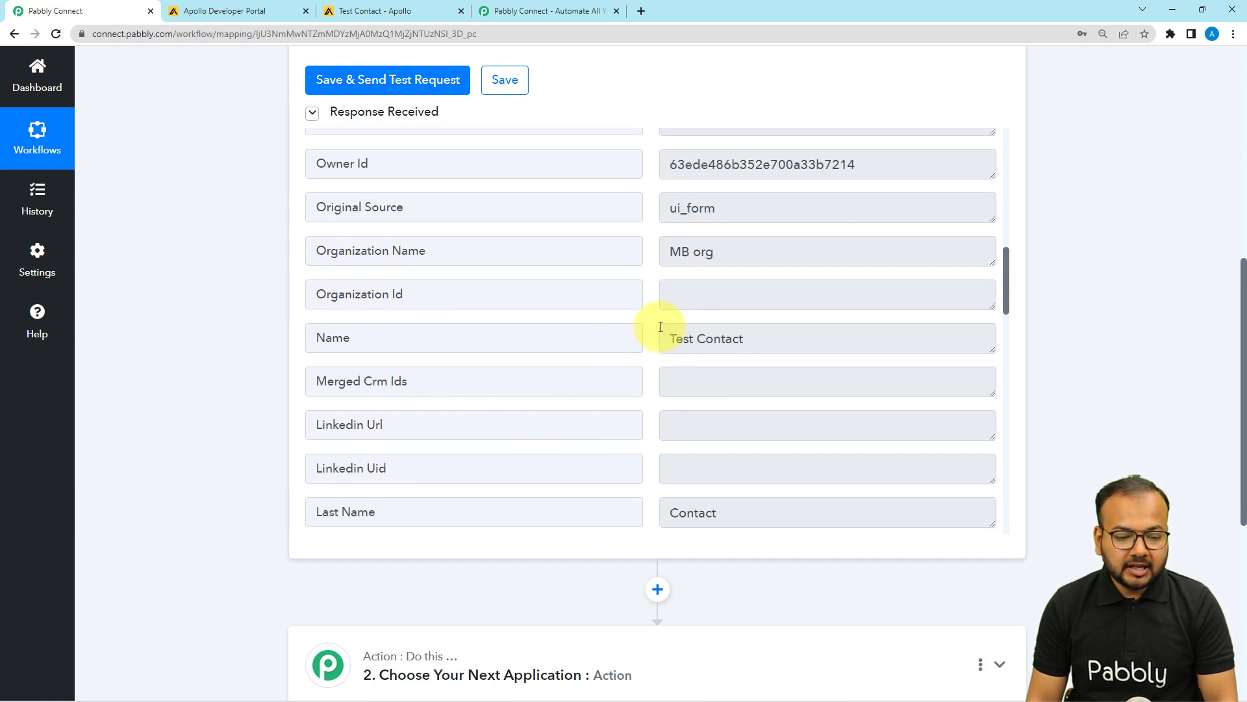
pyautogui.scroll(-2, 553, 407)
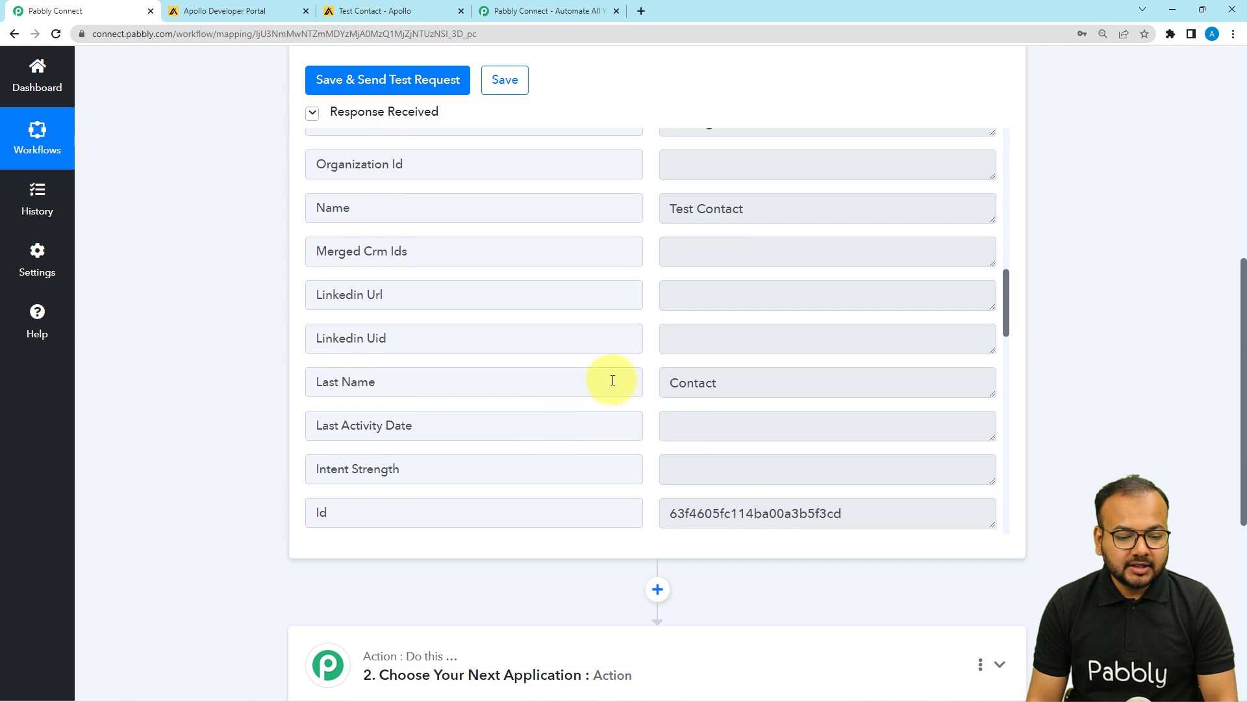
pyautogui.scroll(-5, 595, 390)
pyautogui.scroll(-3, 598, 390)
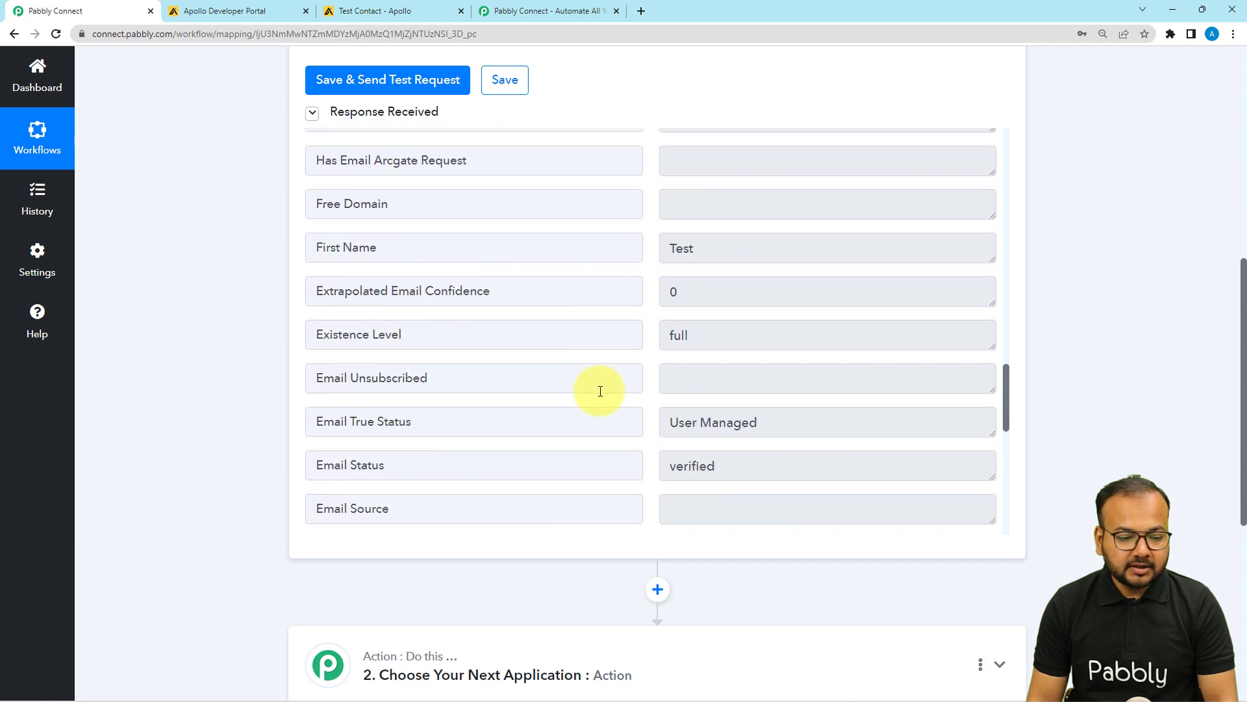
pyautogui.scroll(-2, 577, 349)
pyautogui.scroll(-3, 575, 349)
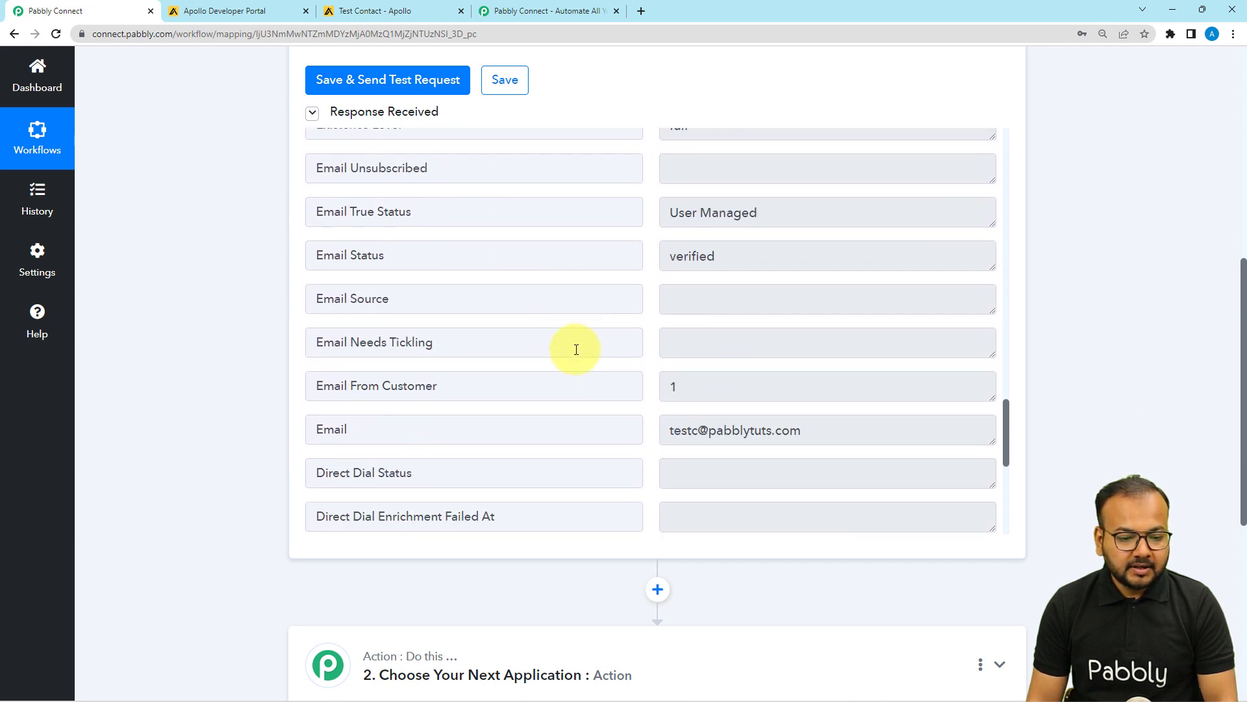
pyautogui.scroll(-1, 701, 327)
pyautogui.scroll(-4, 501, 369)
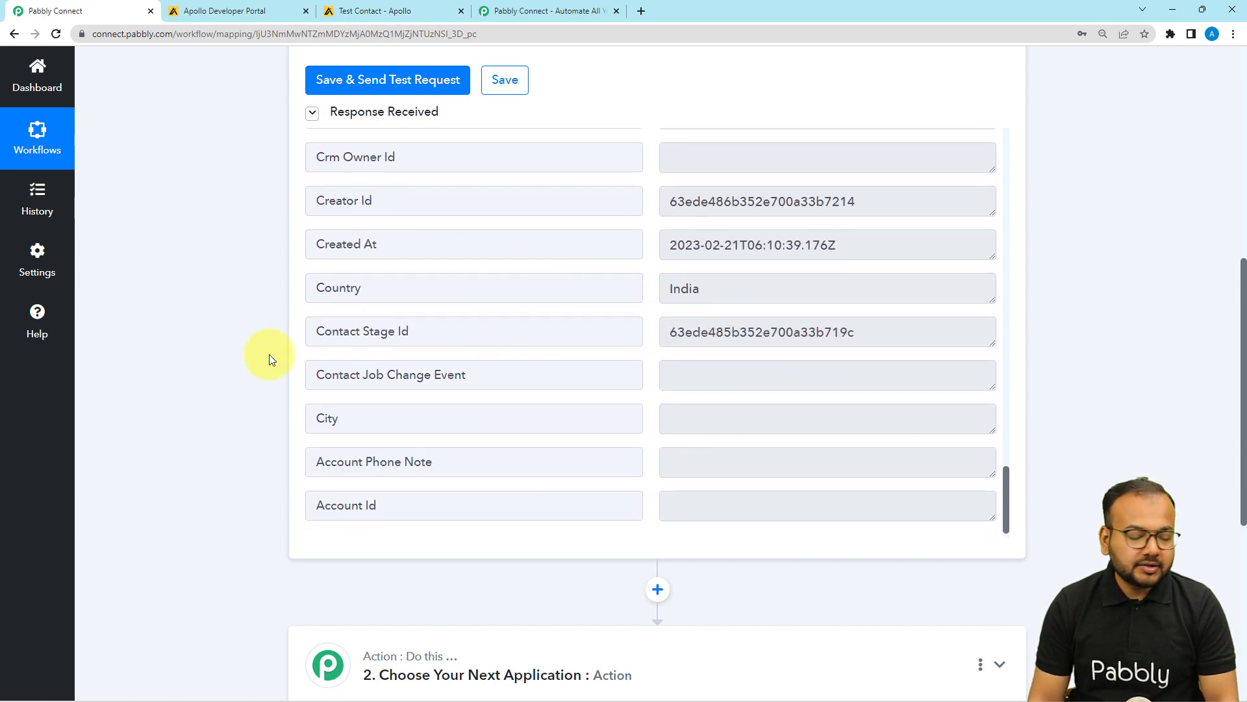
pyautogui.scroll(-2, 234, 357)
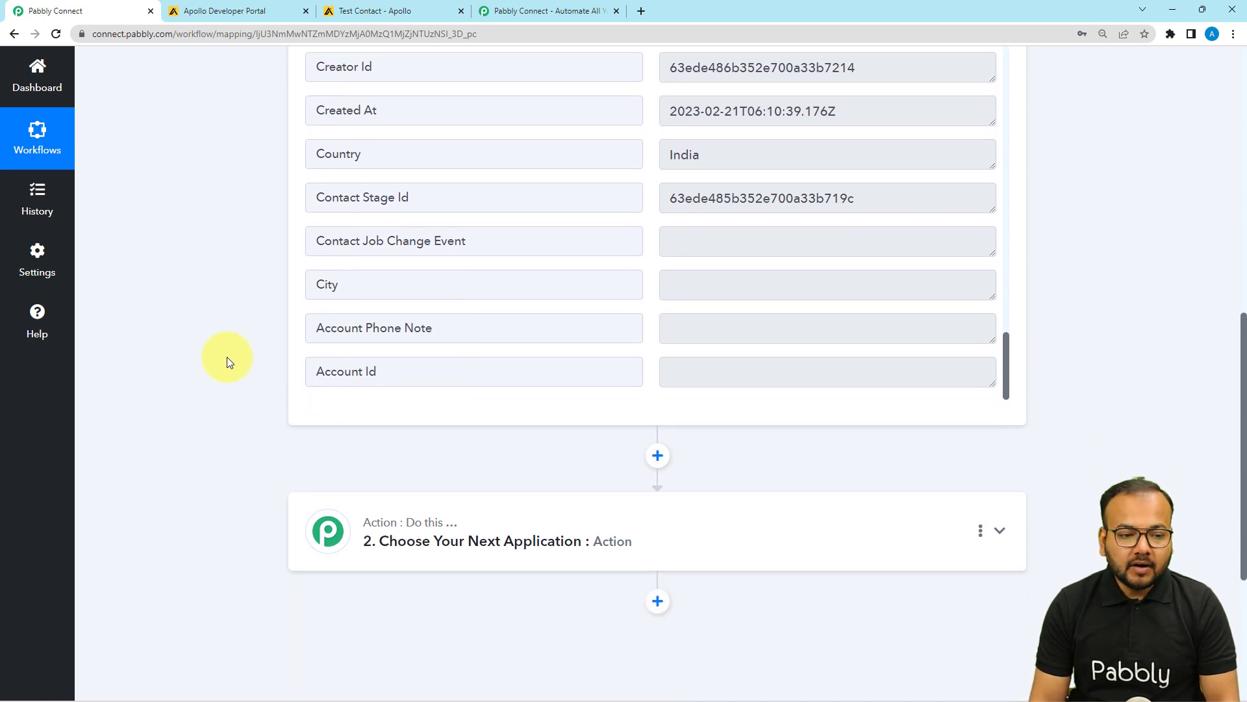
pyautogui.scroll(-4, 227, 362)
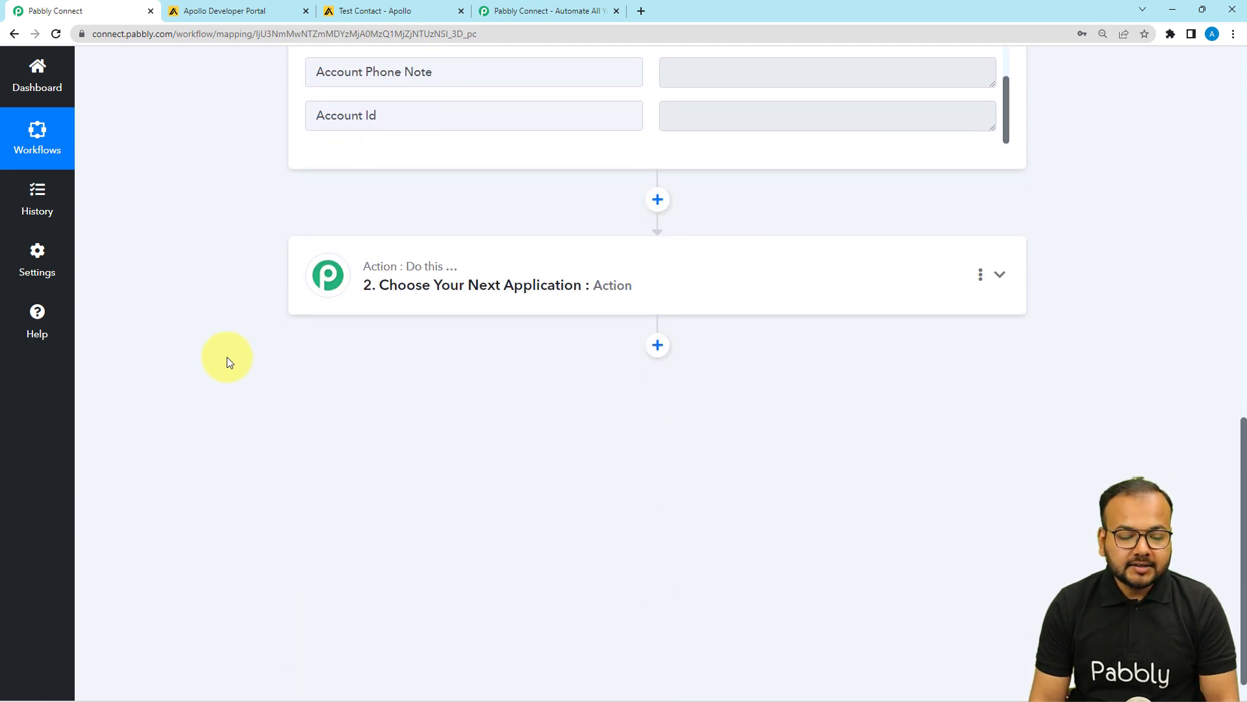
# Search 'gmail', pick Gmail as the action app and choose the Send Email event.
pyautogui.click(412, 291)
pyautogui.scroll(-1, 128, 301)
pyautogui.click(372, 309)
pyautogui.write('gmail')
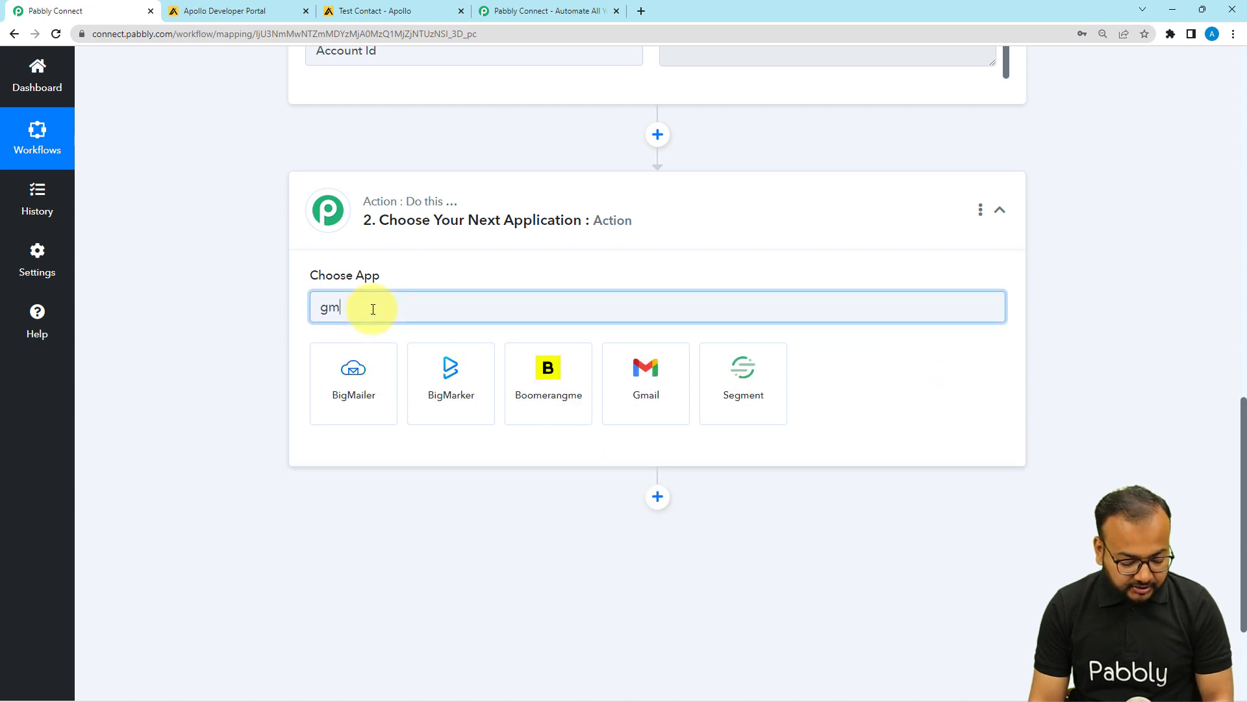
pyautogui.click(411, 385)
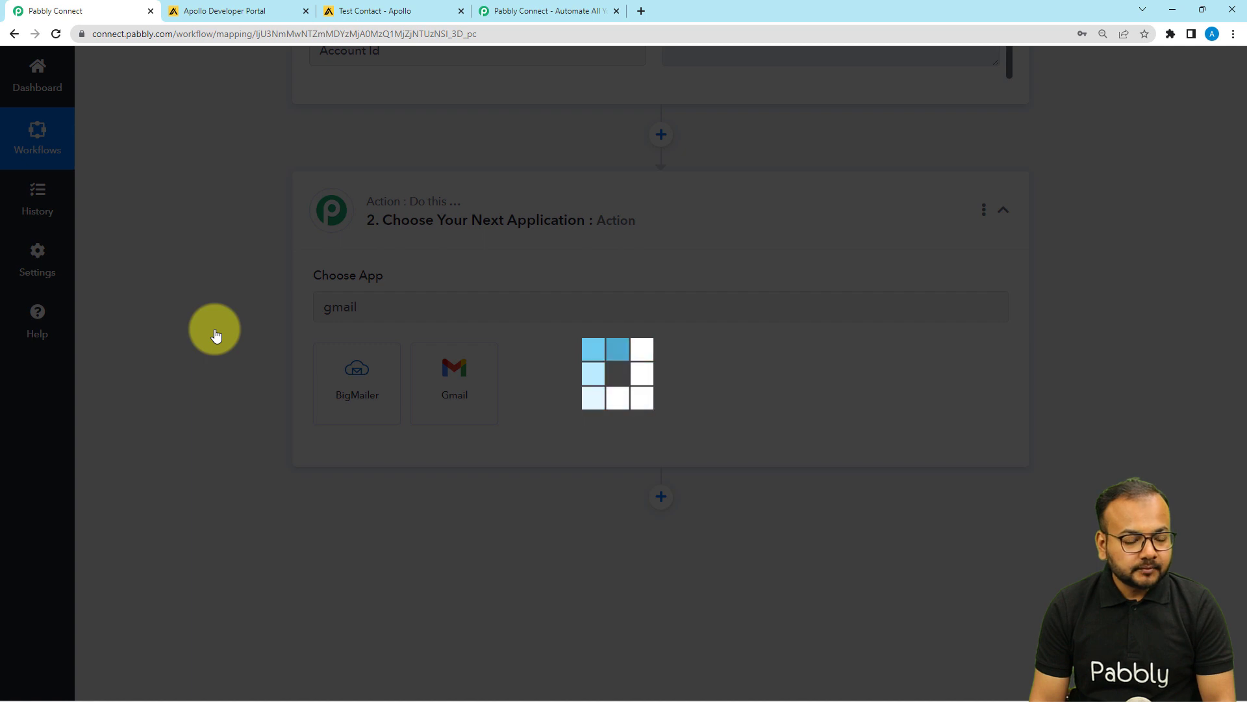
pyautogui.scroll(-2, 215, 328)
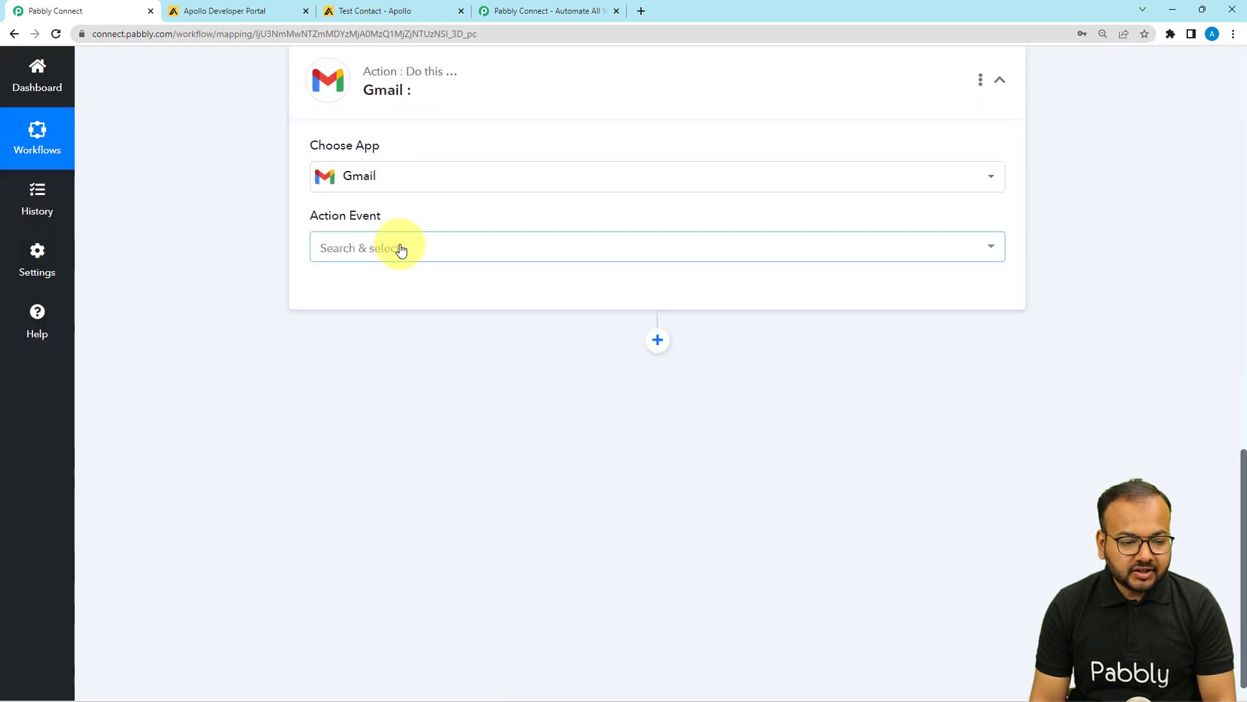
pyautogui.click(398, 248)
pyautogui.press('Return')
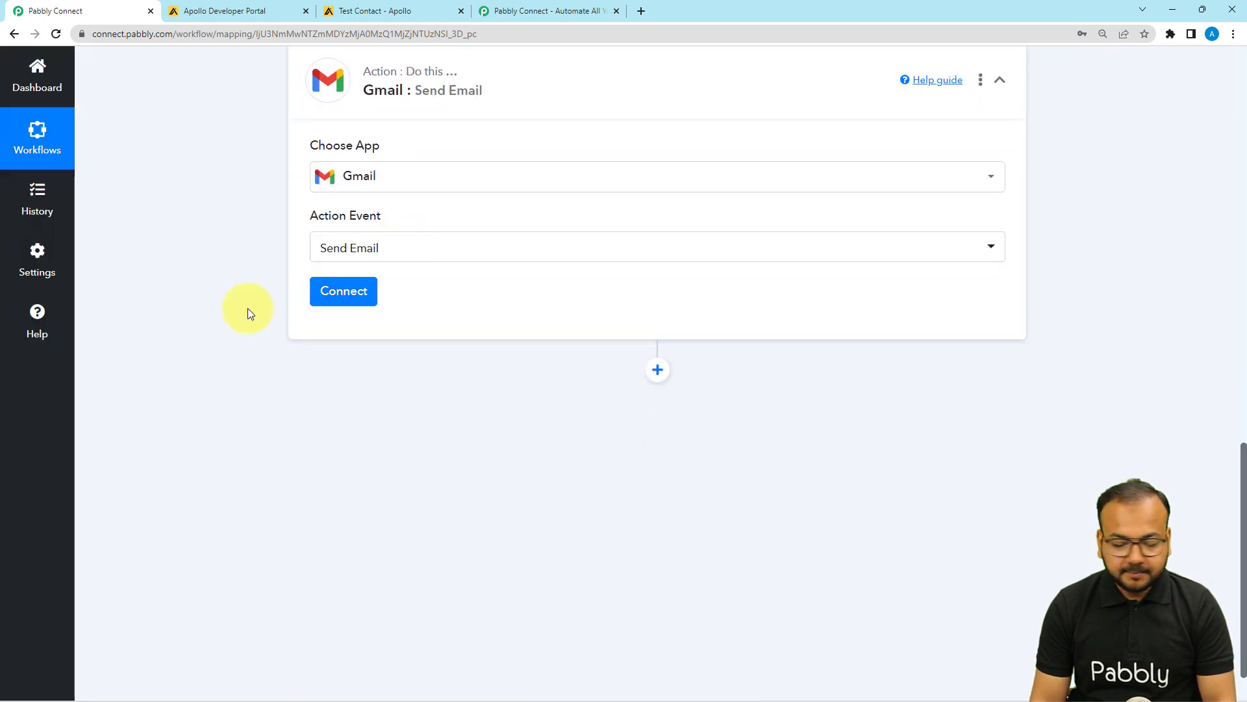
# Add a new Gmail connection by signing in with the Google account and granting access.
pyautogui.click(340, 300)
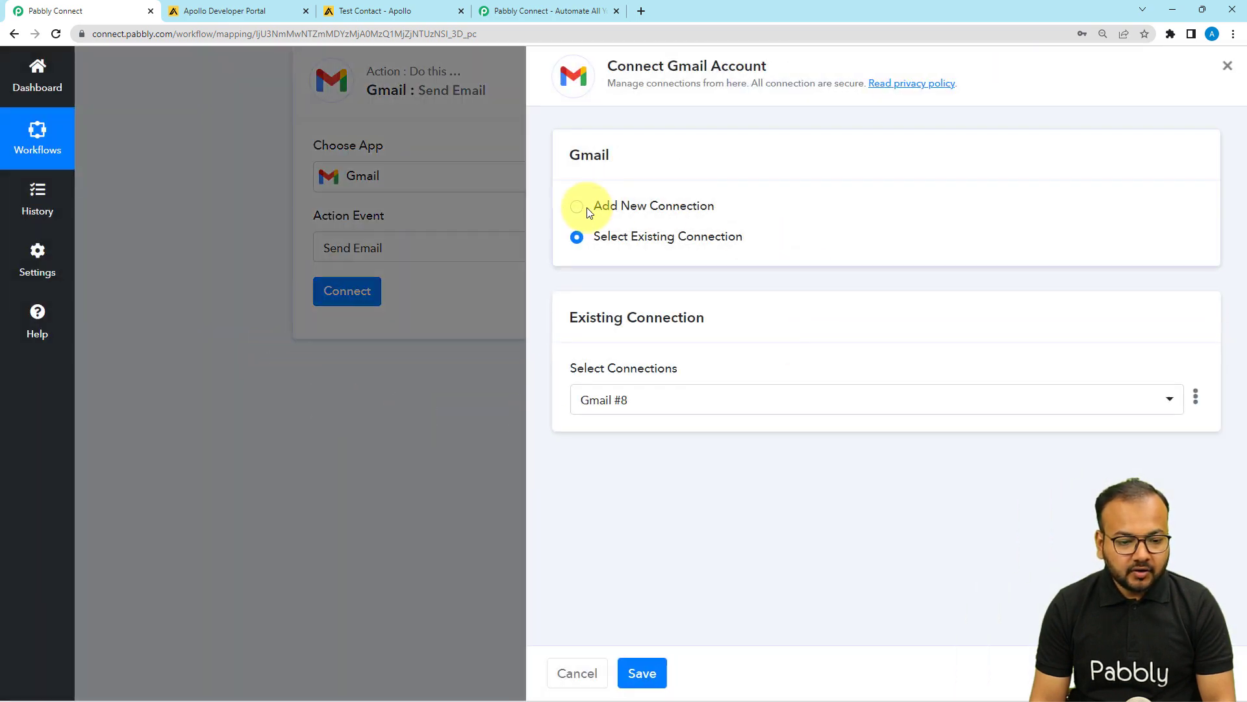
pyautogui.click(577, 207)
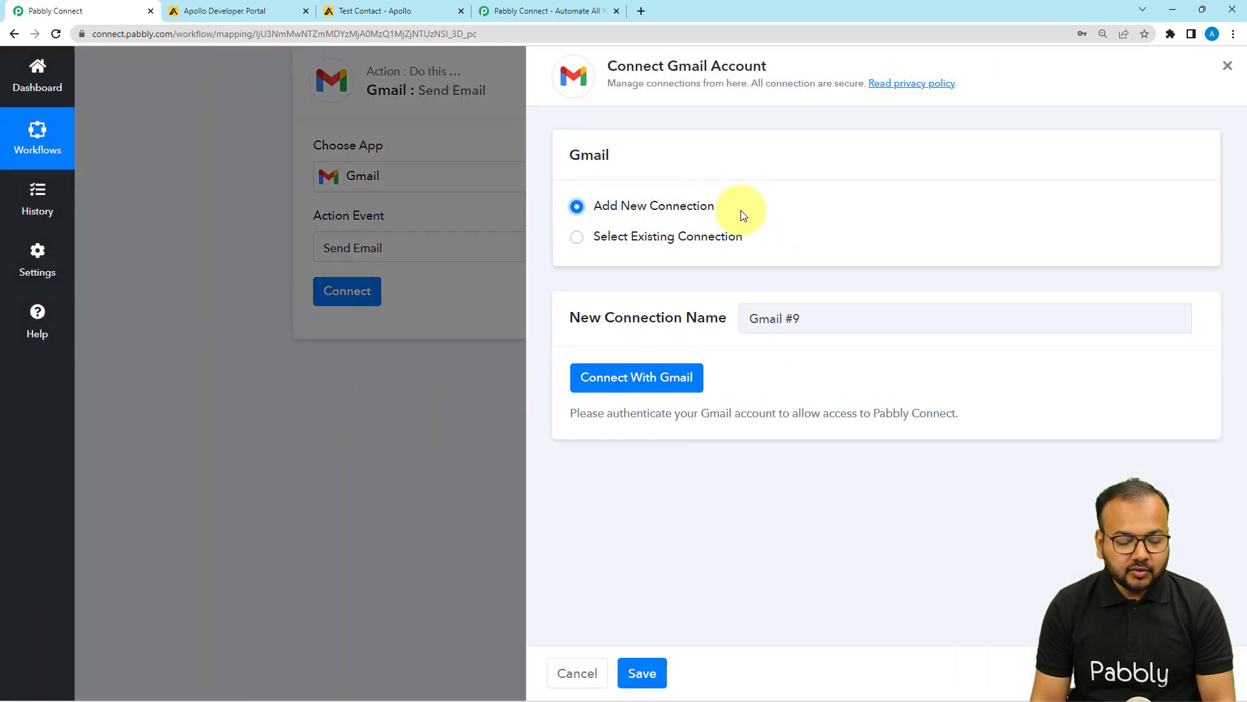
pyautogui.click(635, 381)
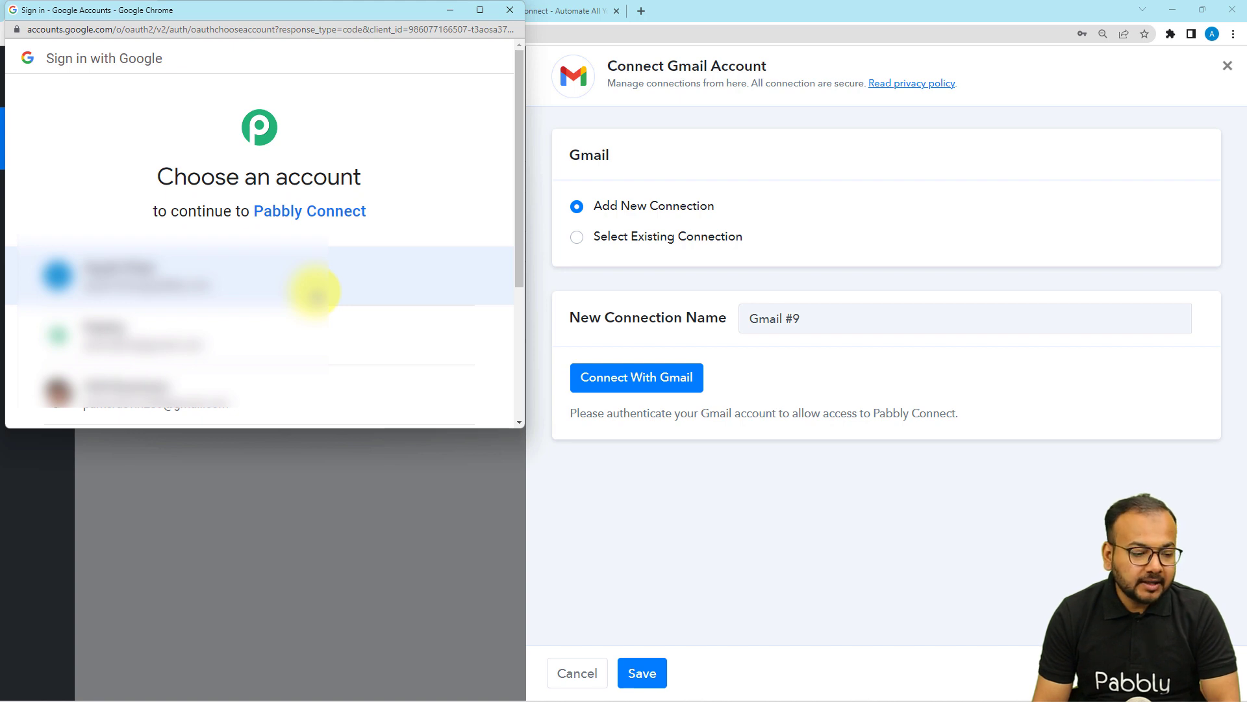
pyautogui.click(320, 339)
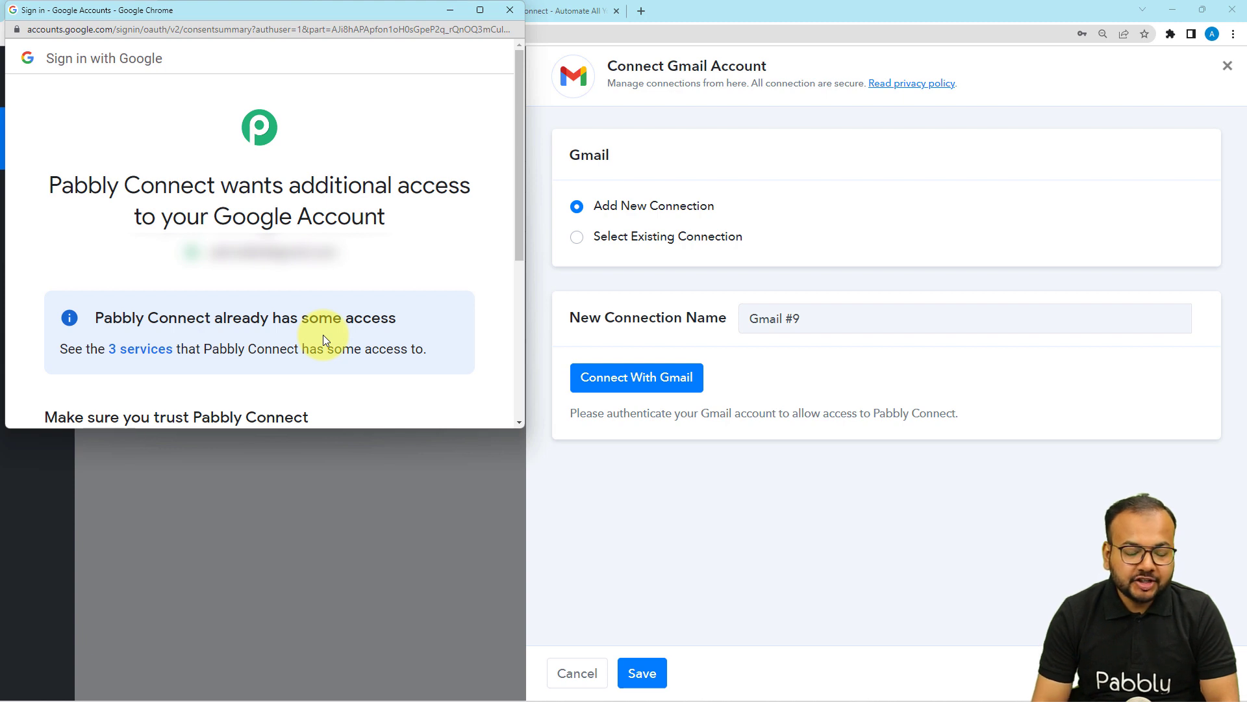
pyautogui.scroll(-4, 325, 334)
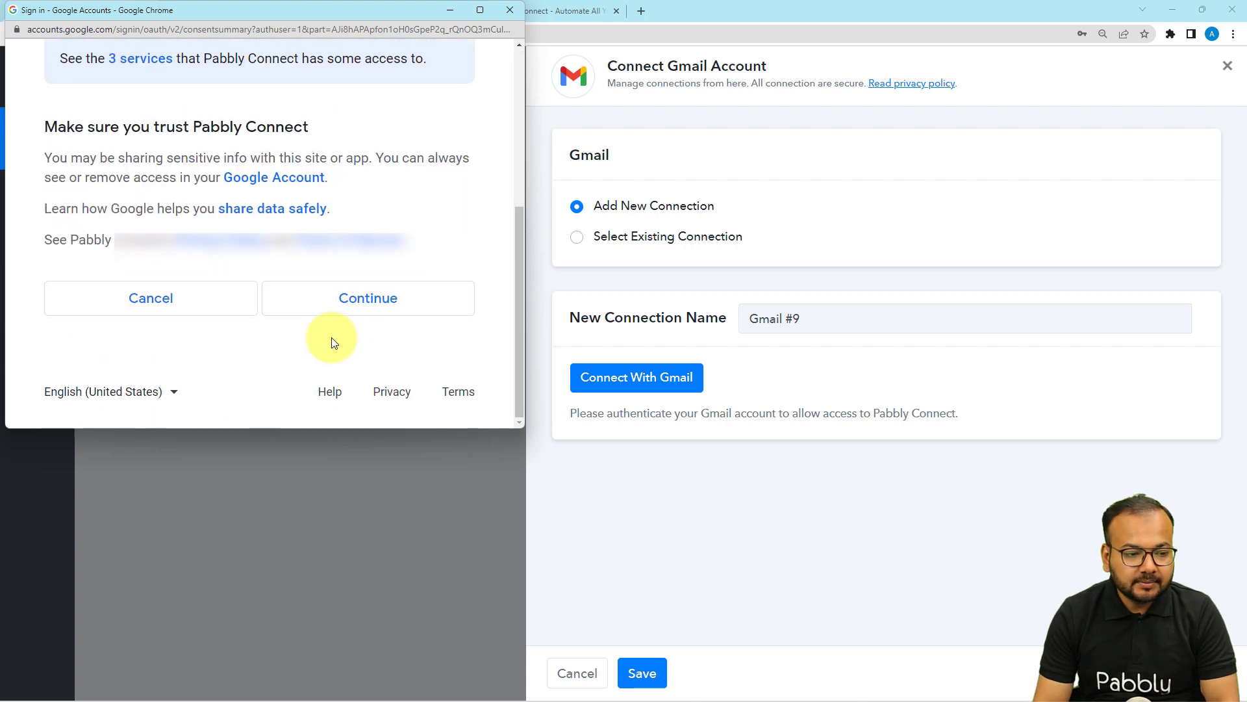
pyautogui.click(335, 313)
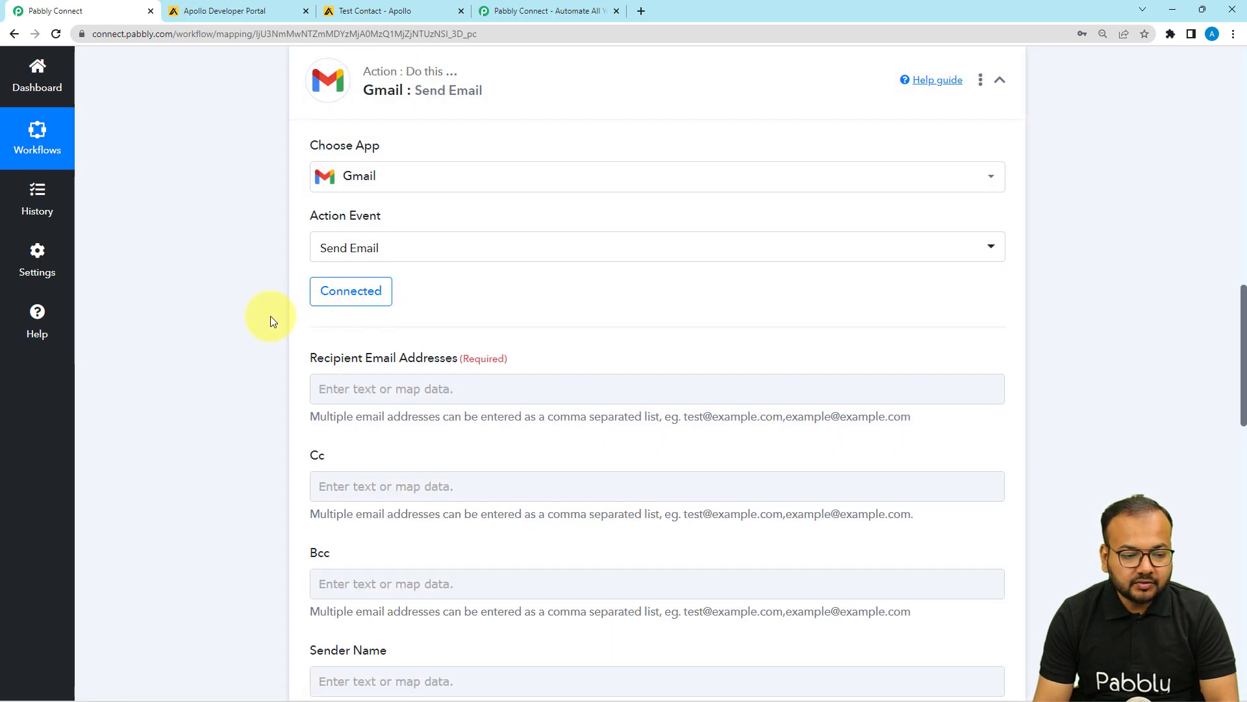
# Look over the Gmail email fields and select the Recipient Email Addresses field.
pyautogui.scroll(-2, 227, 320)
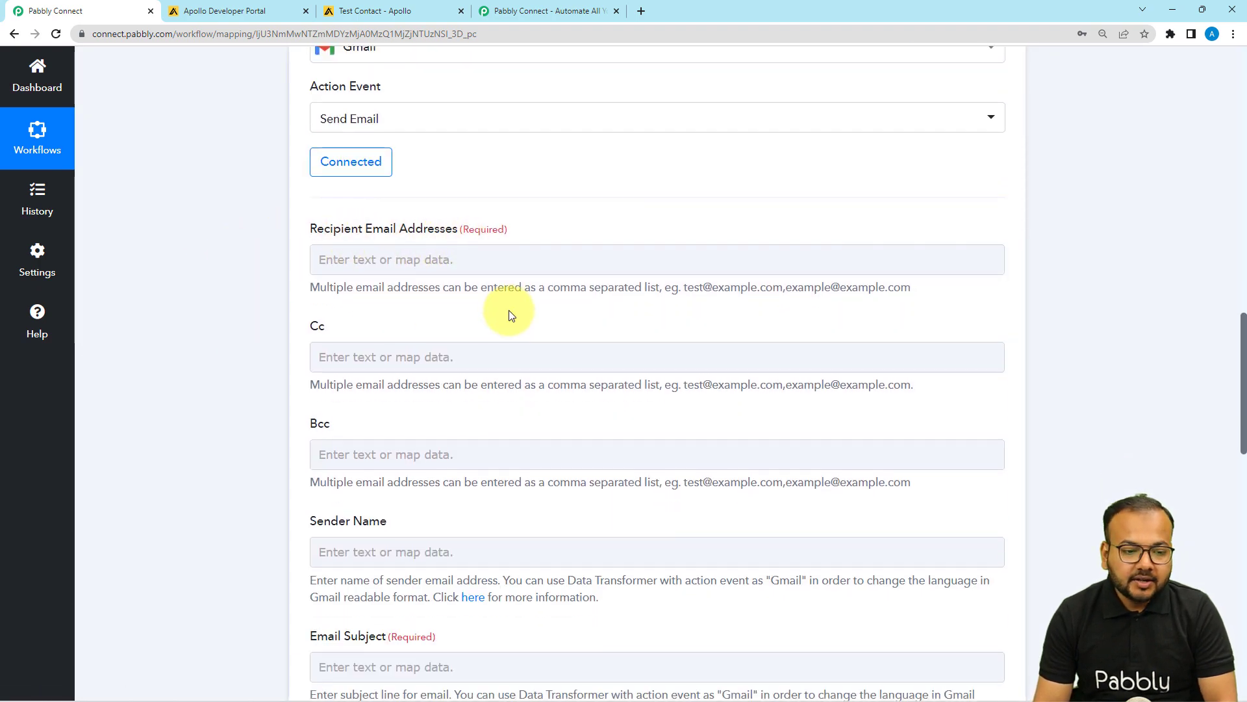
pyautogui.scroll(10, 509, 309)
pyautogui.scroll(8, 509, 302)
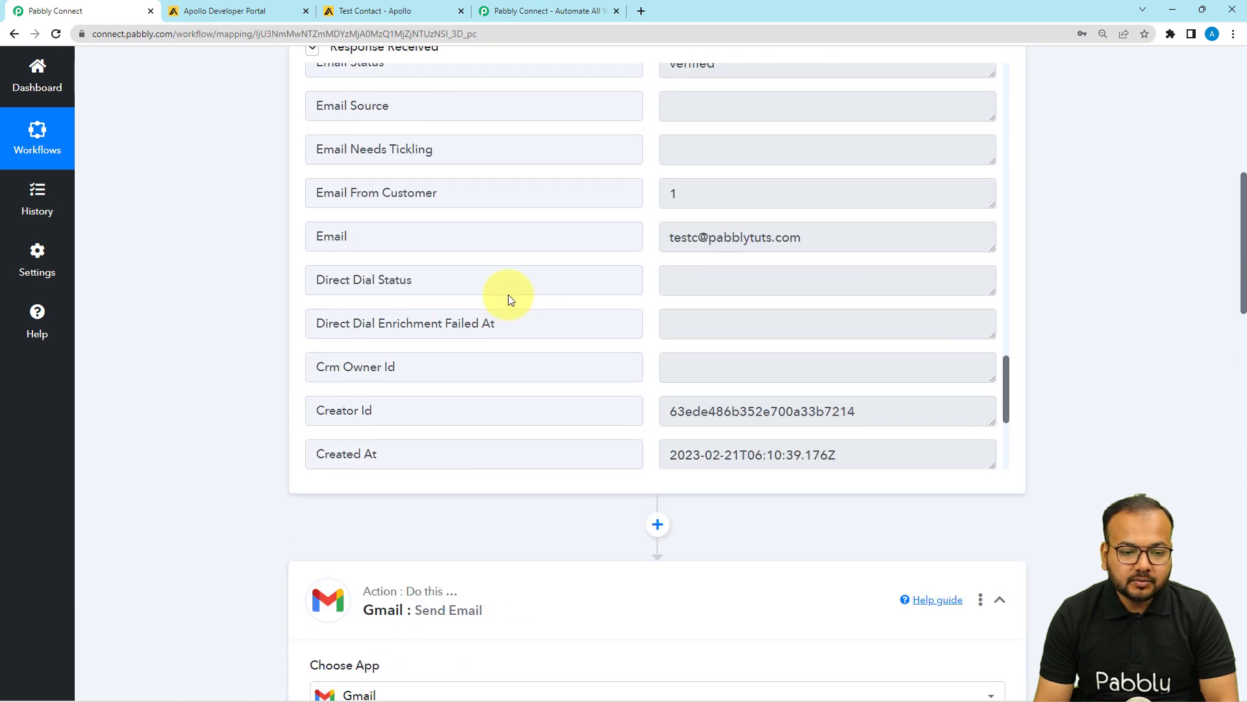
pyautogui.scroll(-2, 330, 331)
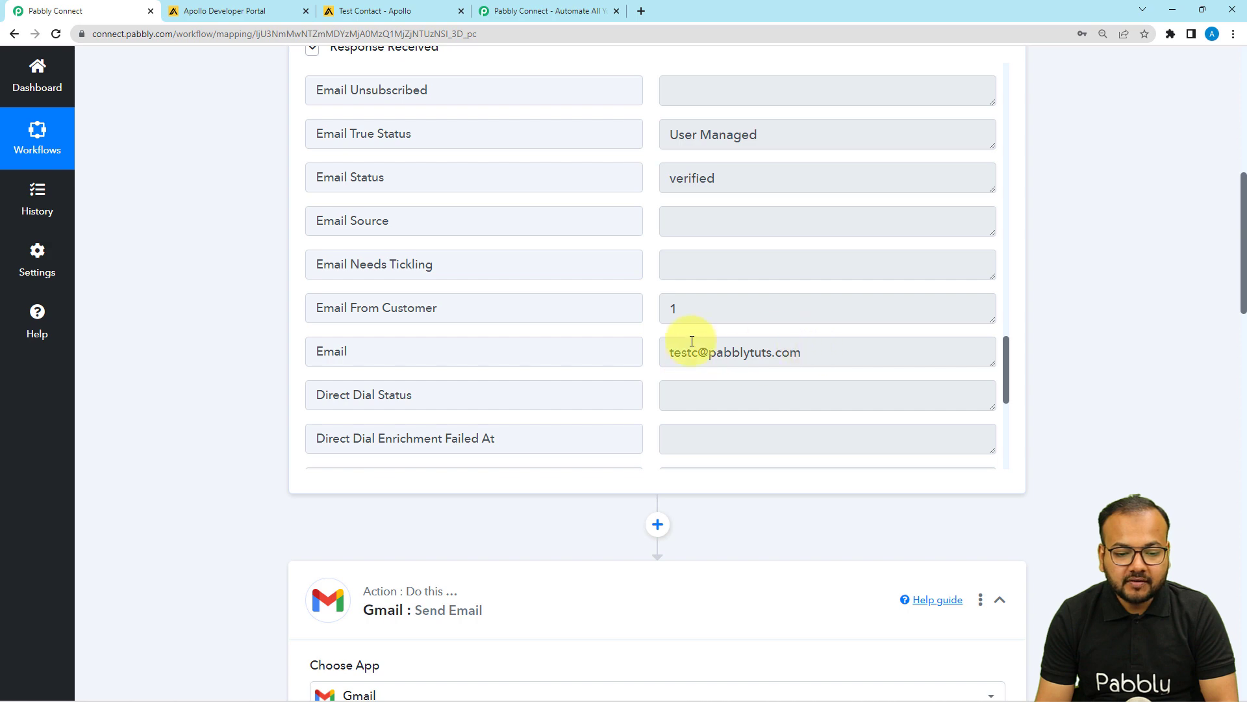
pyautogui.scroll(-3, 311, 337)
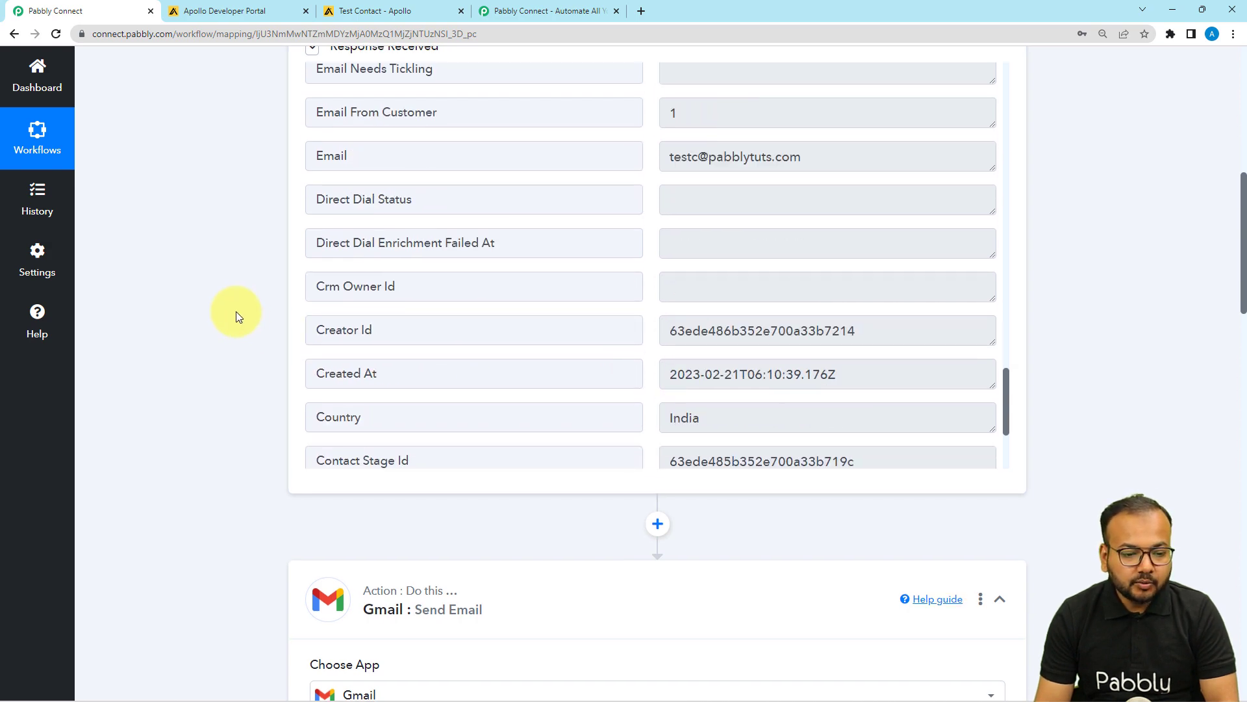
pyautogui.scroll(-8, 236, 310)
pyautogui.scroll(-3, 236, 316)
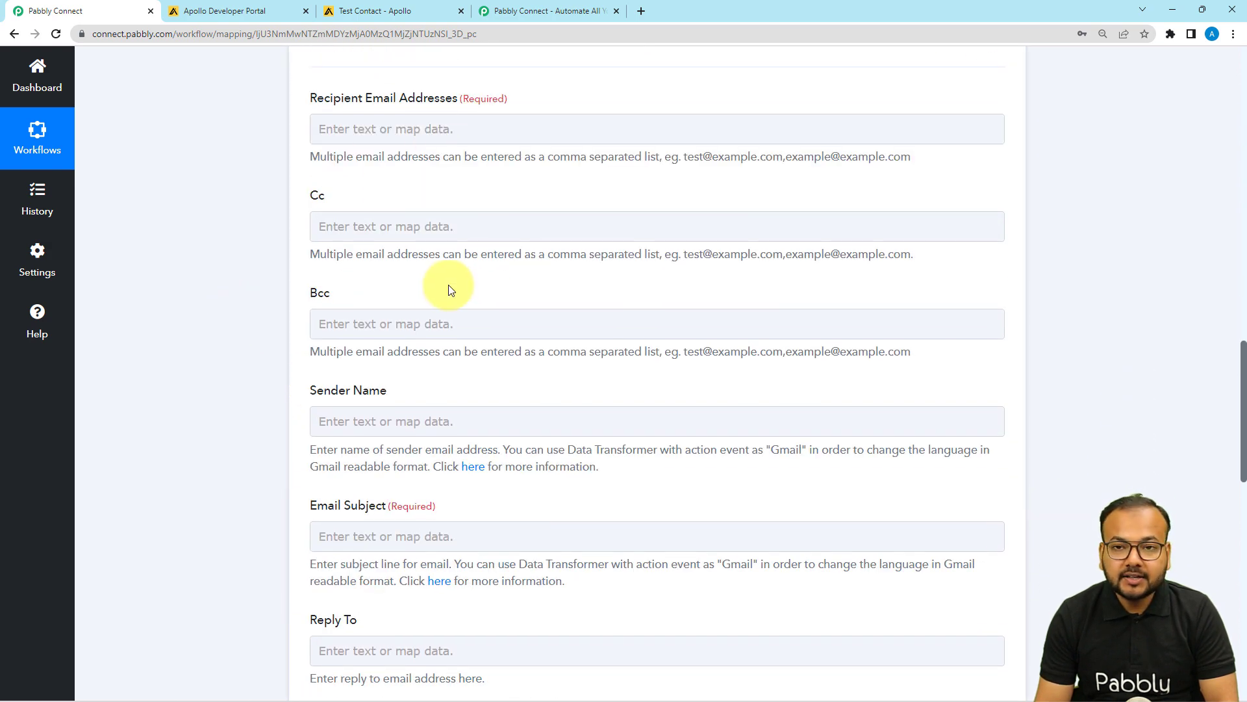
pyautogui.click(373, 190)
pyautogui.click(362, 130)
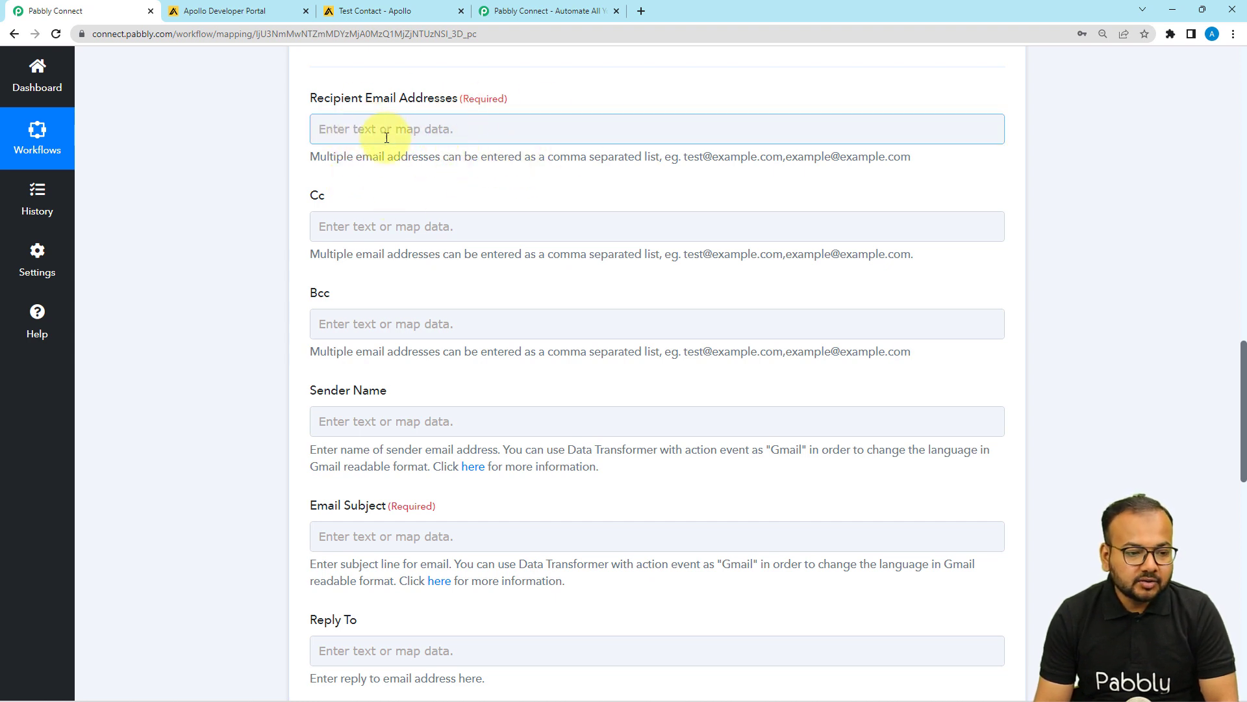
# Map the Apollo New Contact's Email value into the Recipient Email Addresses field.
pyautogui.click(383, 131)
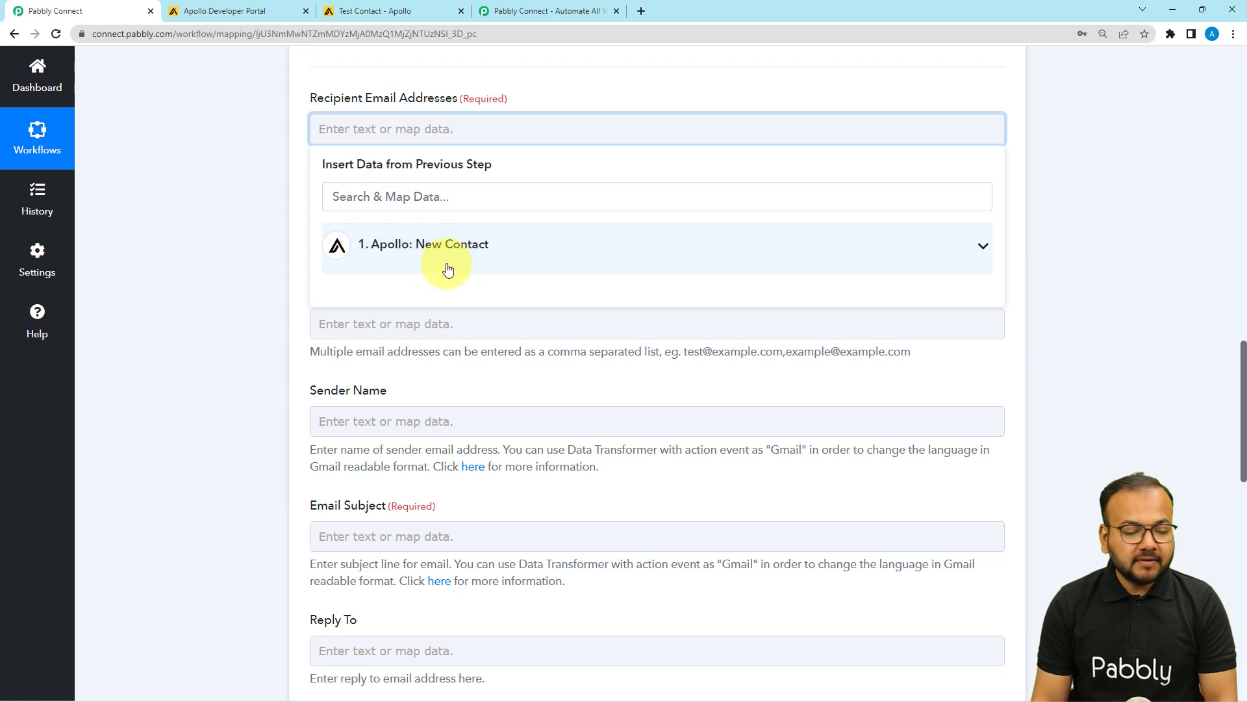
pyautogui.click(390, 247)
pyautogui.scroll(-10, 431, 437)
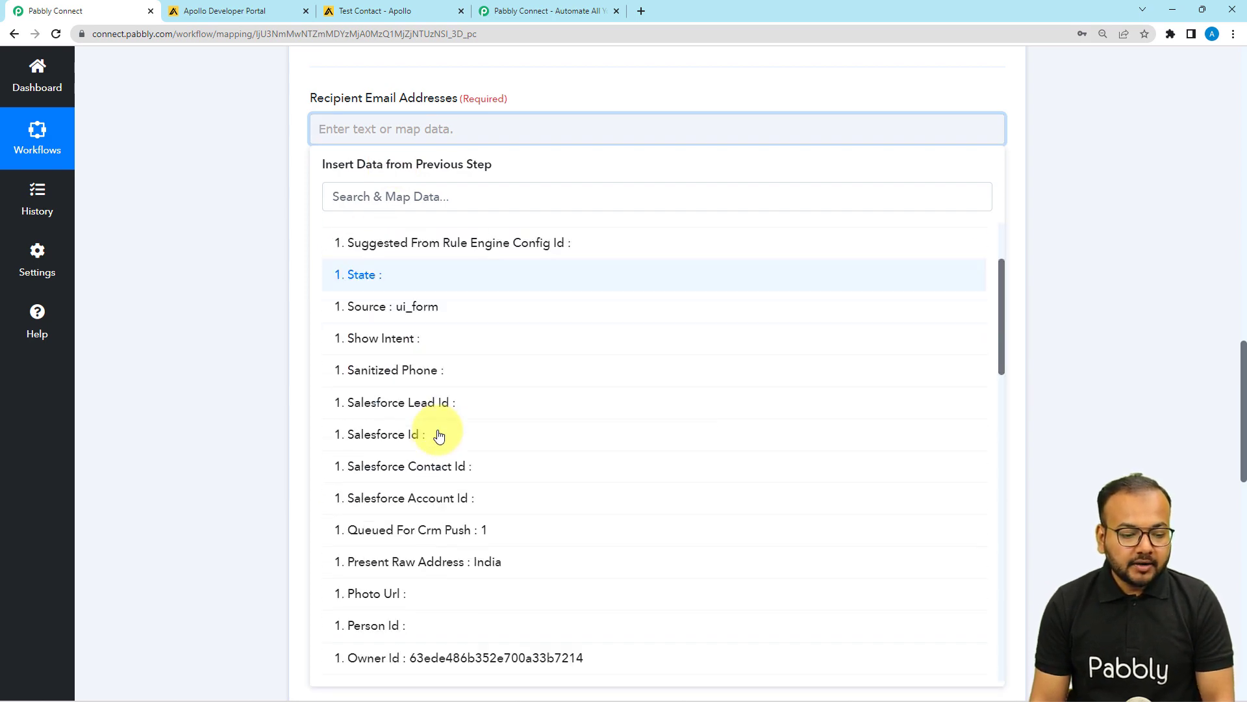
pyautogui.scroll(-10, 439, 436)
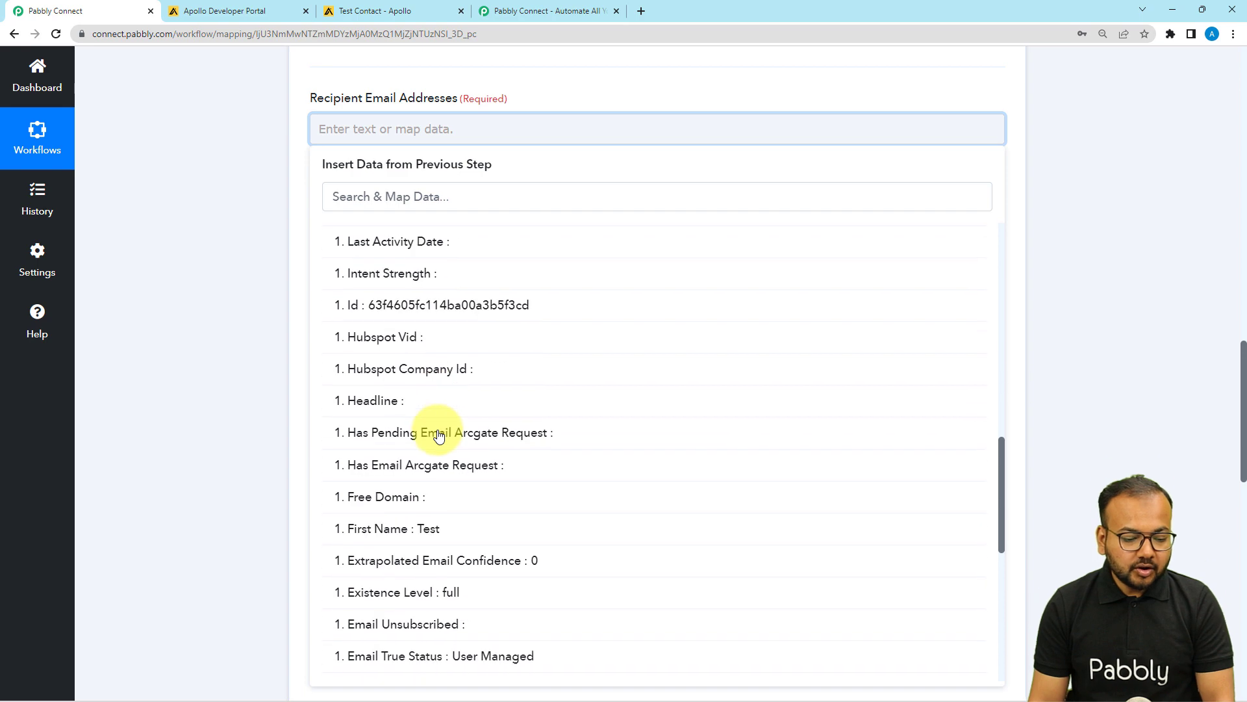
pyautogui.scroll(-3, 440, 436)
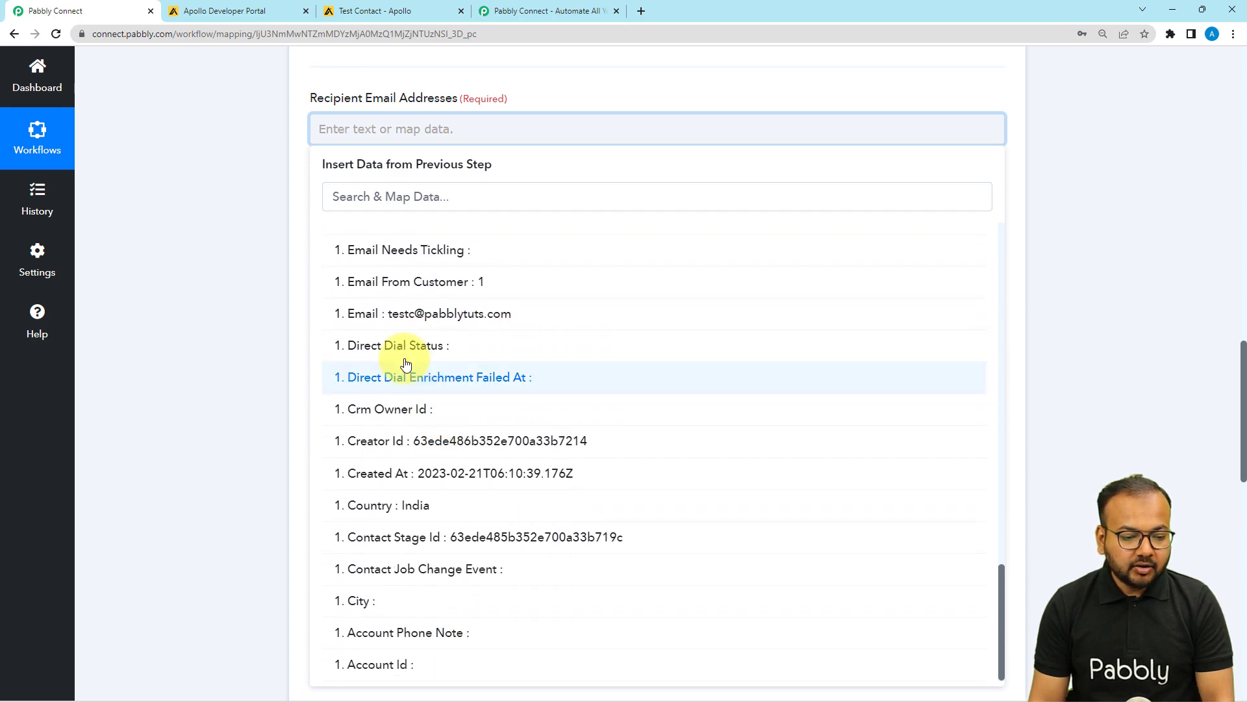
pyautogui.click(374, 323)
pyautogui.click(209, 237)
pyautogui.scroll(-2, 209, 237)
pyautogui.scroll(-3, 208, 236)
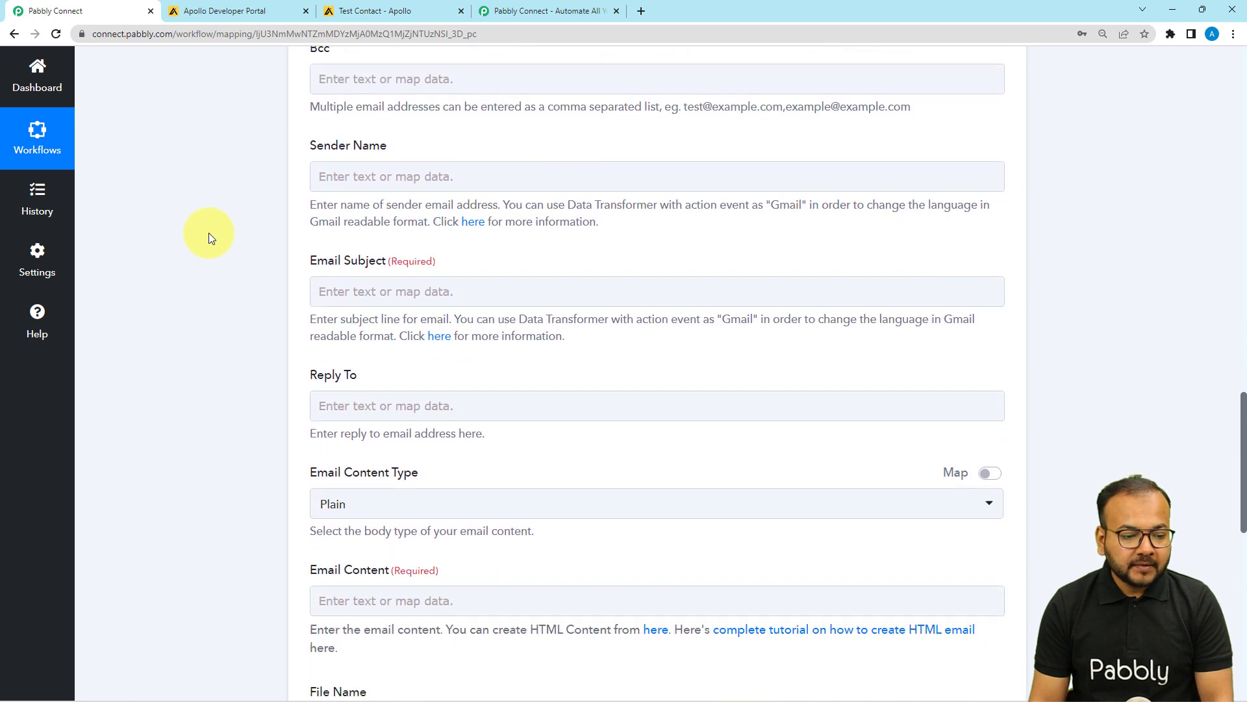
# Enter 'Test' as the sender name of the Gmail welcome email.
pyautogui.click(451, 104)
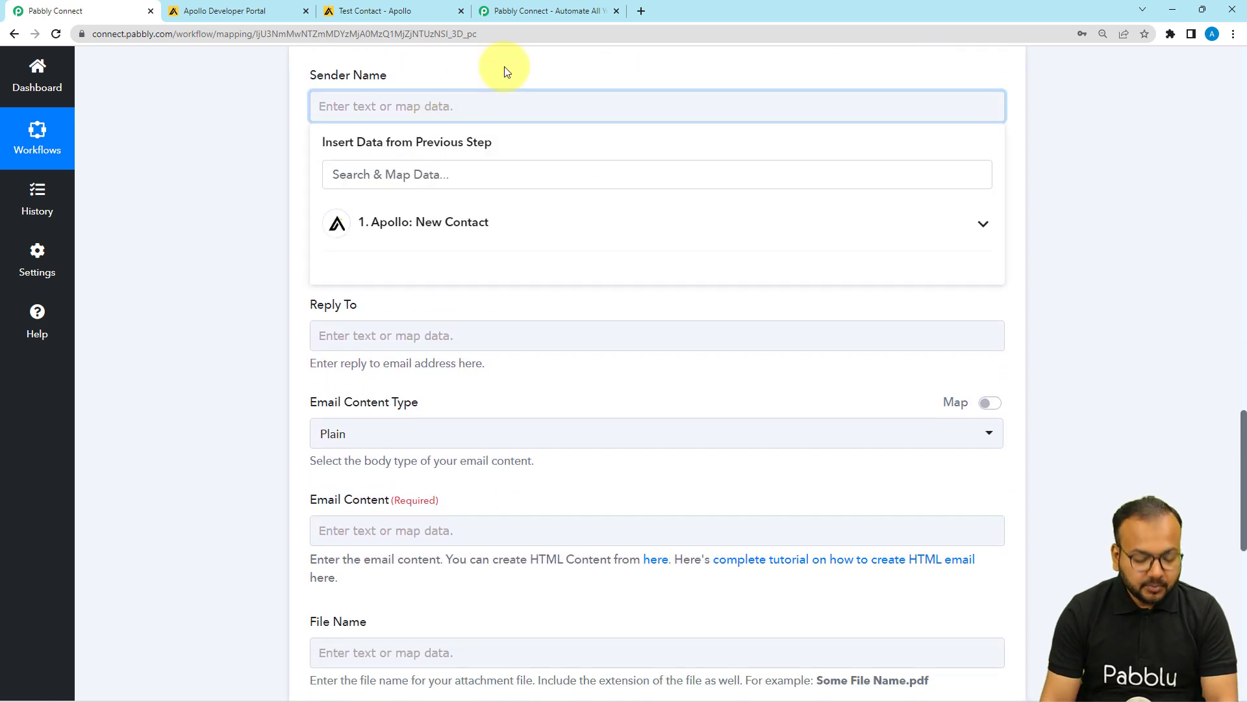
pyautogui.write('Tes')
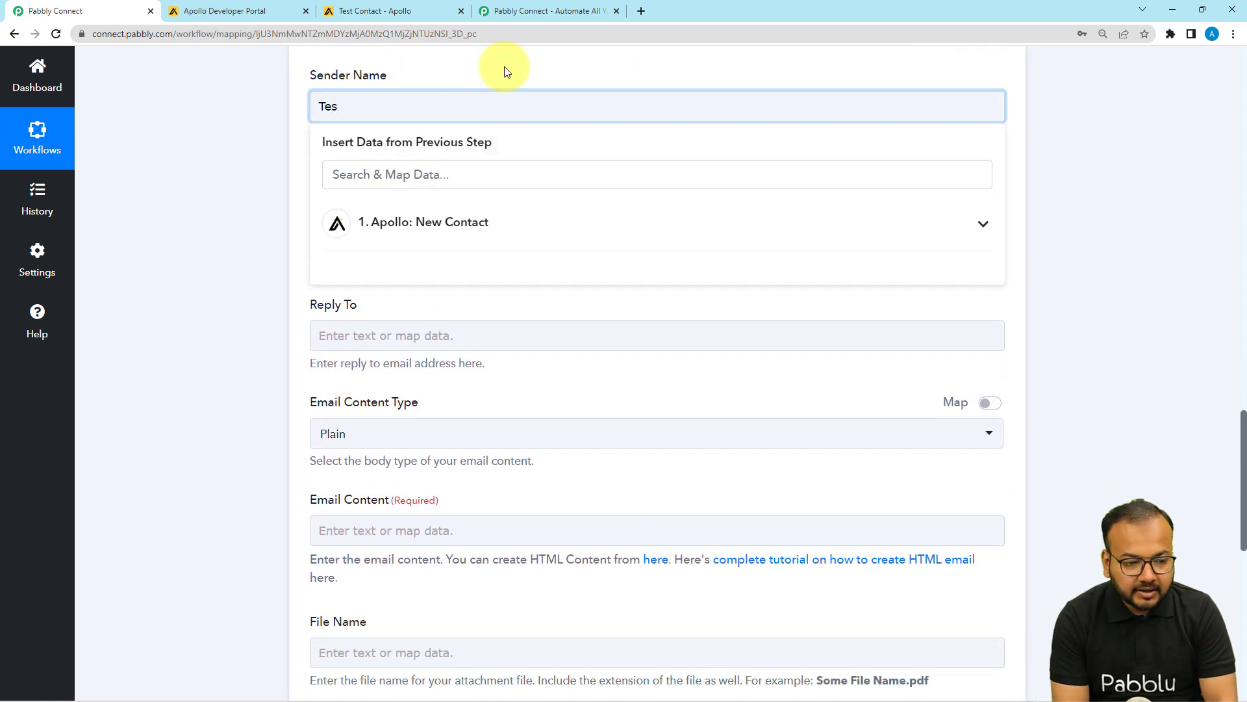
pyautogui.write('t Sender')
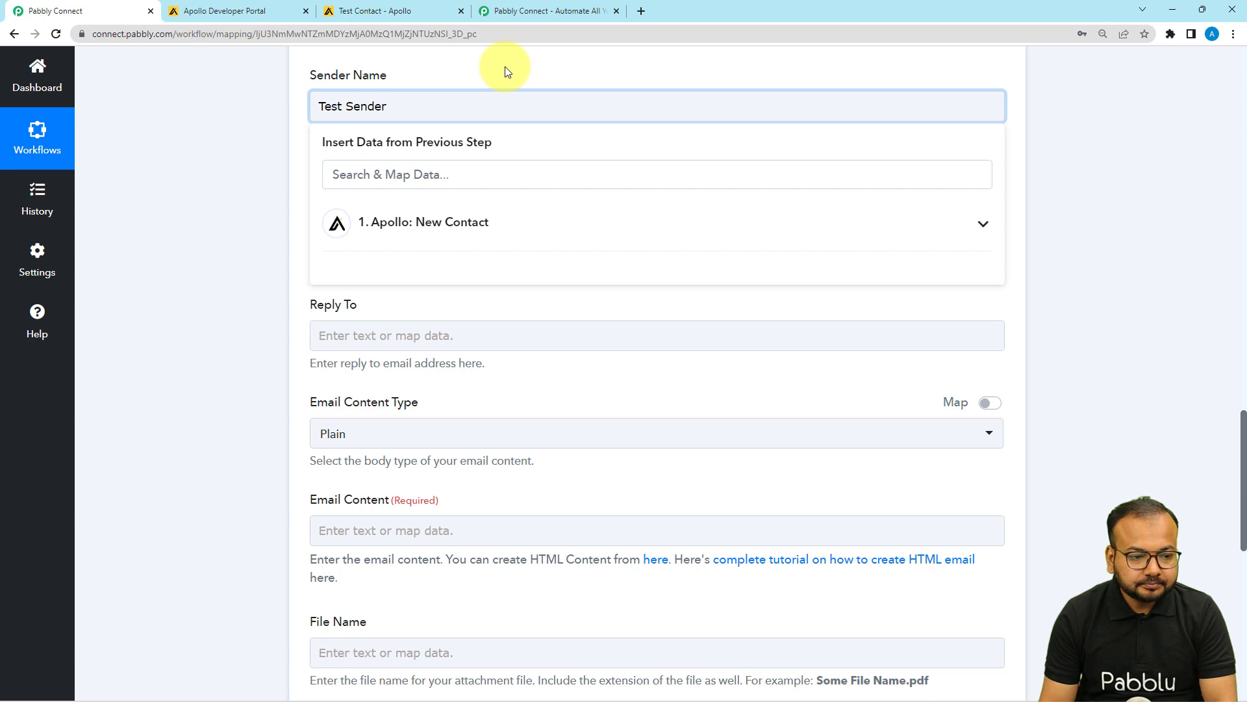
# Set the Gmail email subject to 'Welcome onboard.'.
pyautogui.click(506, 72)
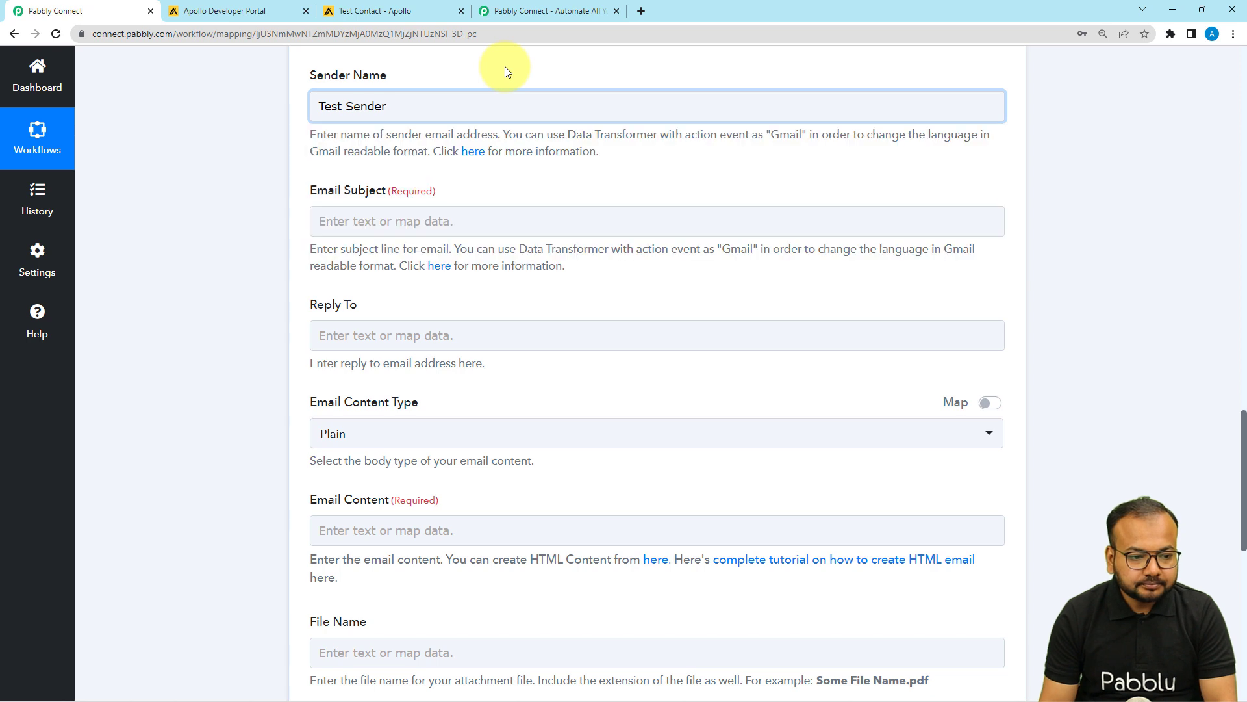
pyautogui.scroll(-1, 373, 149)
pyautogui.scroll(-1, 374, 163)
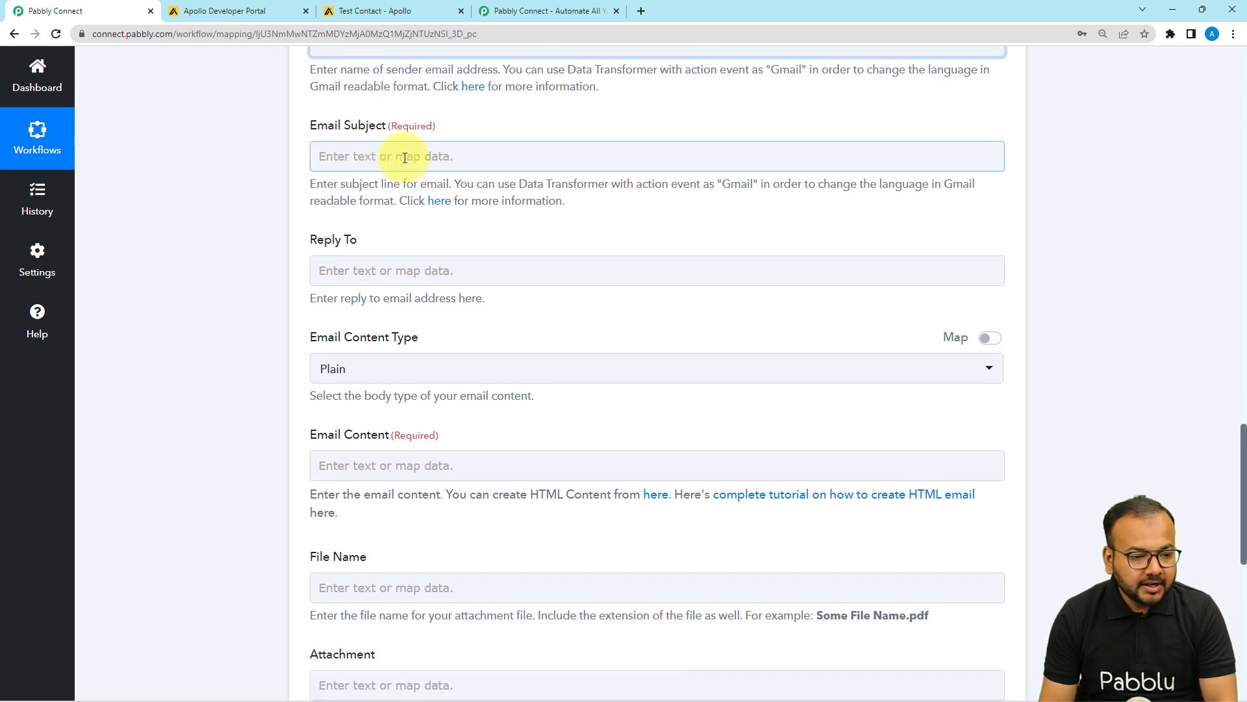
pyautogui.click(403, 159)
pyautogui.write('Wel')
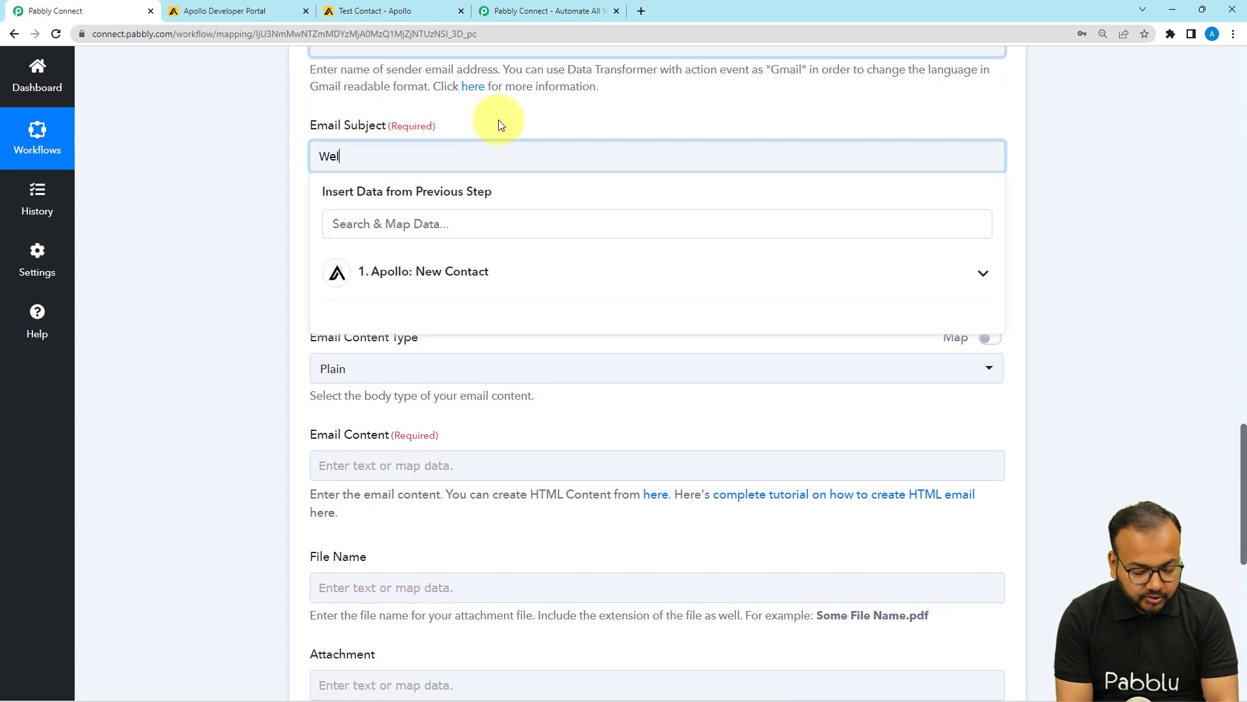
pyautogui.write('come')
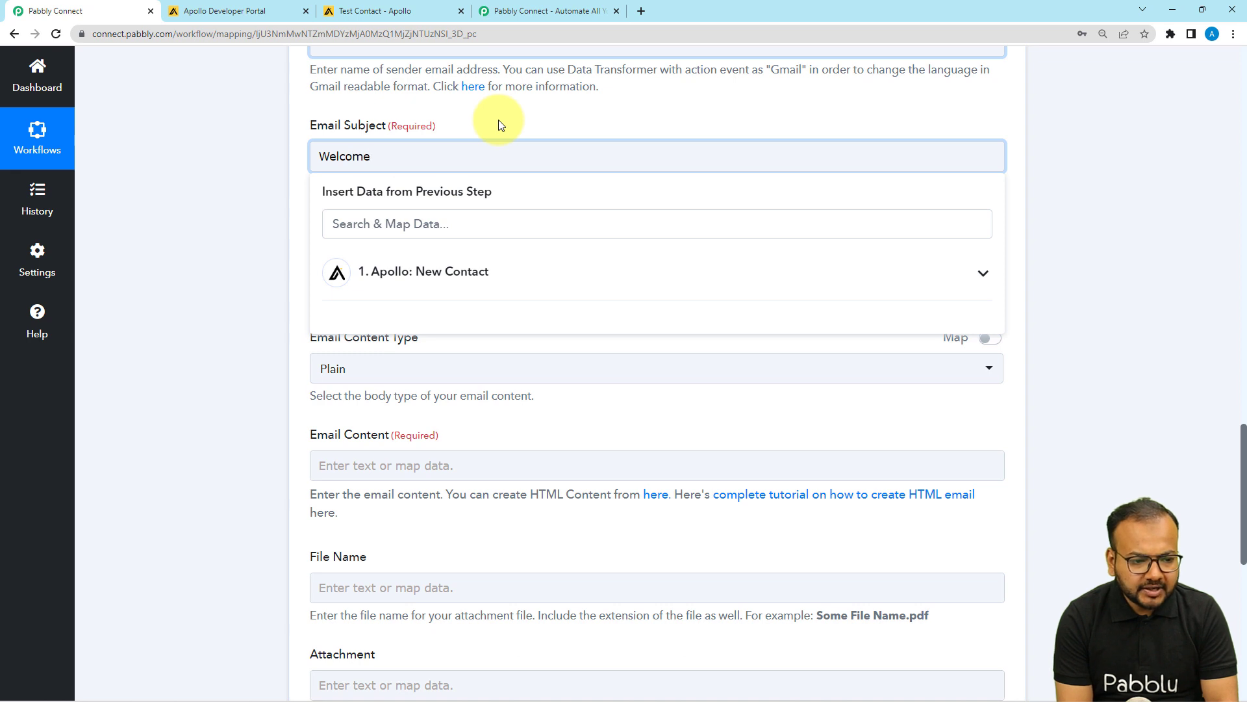
pyautogui.write(' on')
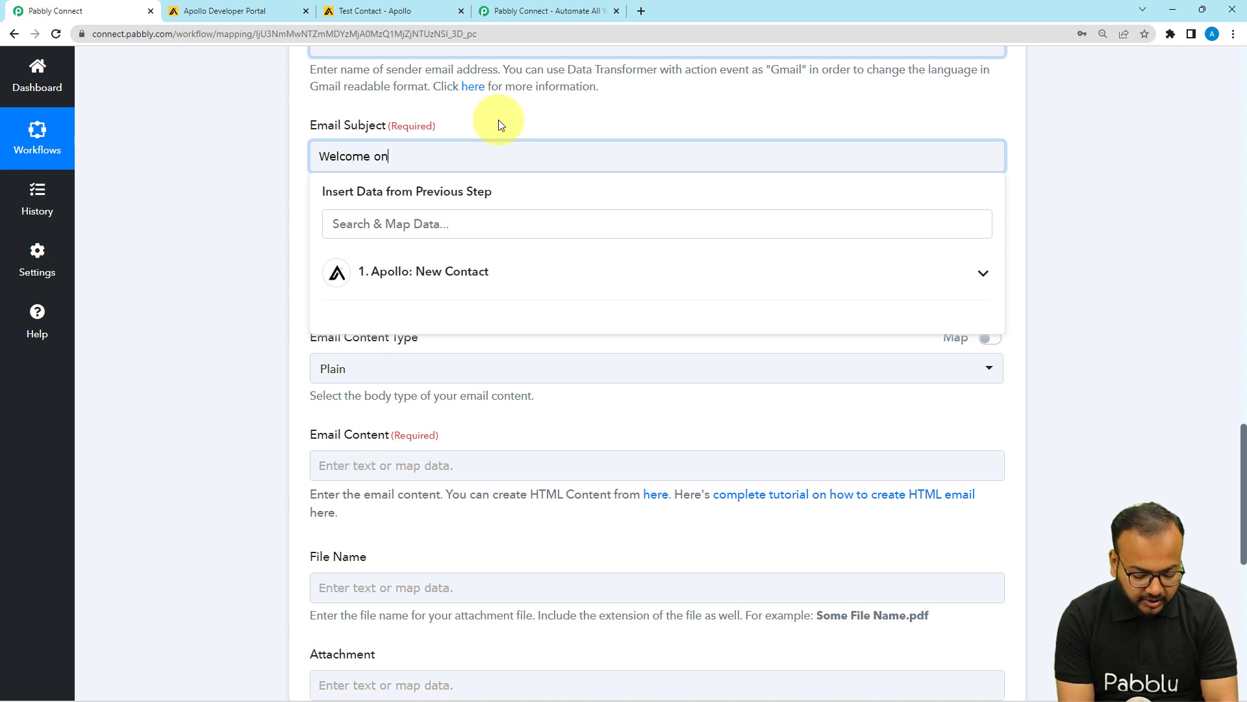
pyautogui.write('board.')
pyautogui.click(279, 174)
pyautogui.scroll(-4, 279, 174)
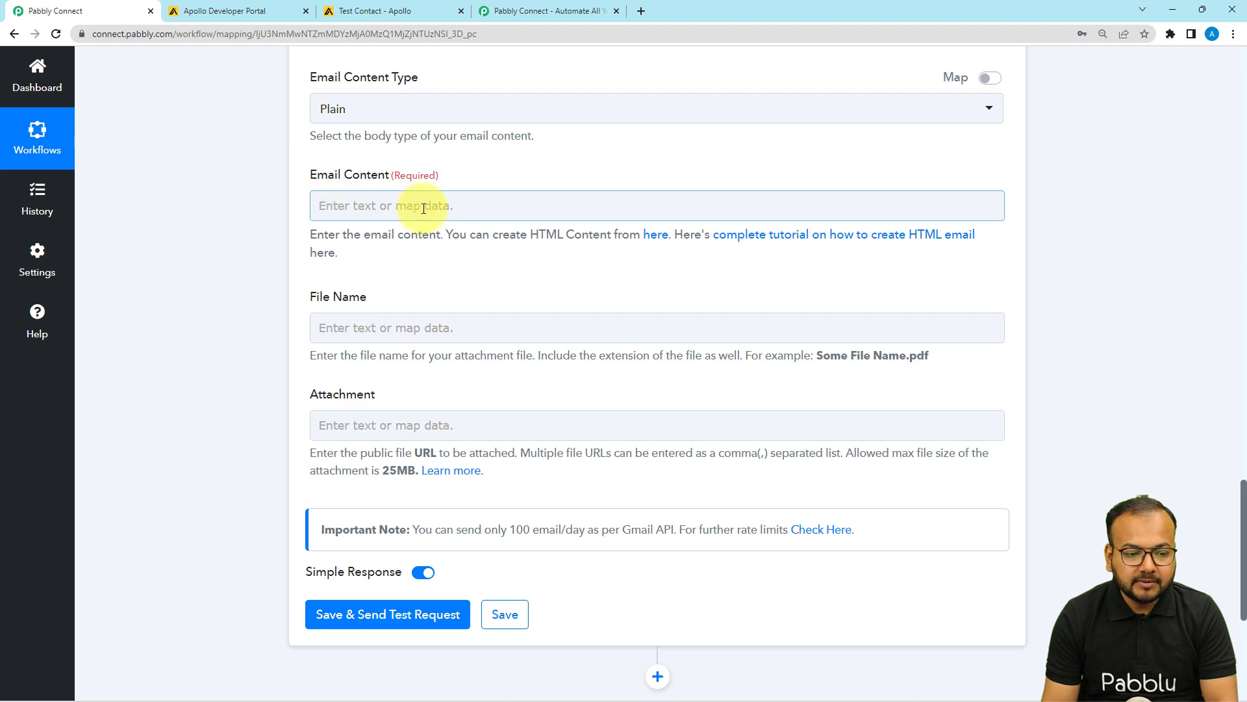
# Write the email body starting with 'Dear' followed by the pasted welcome message.
pyautogui.click(398, 207)
pyautogui.write('D')
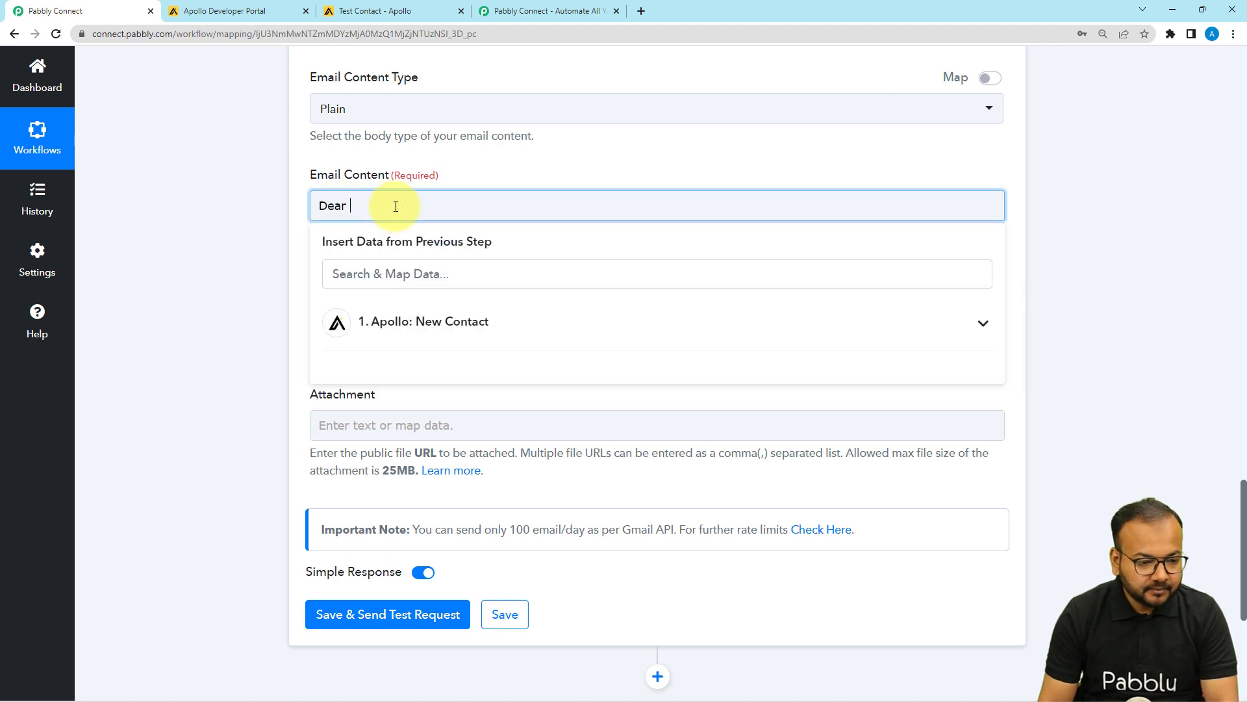
pyautogui.write('ear')
pyautogui.write(',  I’m the founder of Pabbly and I’d like to personally thank you for signing up to our service. We established this company in order to serve customers like you. I’d love to hear what you think of our product and if there is anything we can improve. If you have any questions, please reply to this email. I’m always happy to help!  Regards.')
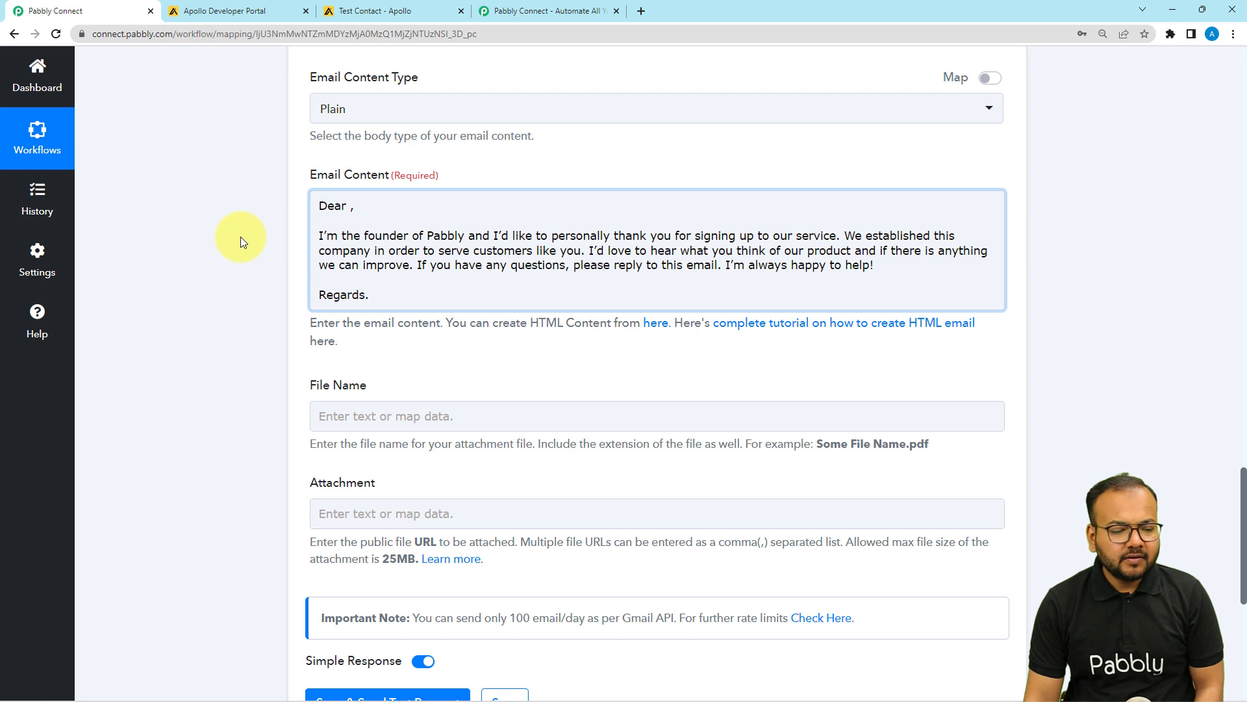
# Insert the Apollo New Contact's Name field after 'Dear' in the email body.
pyautogui.click(351, 208)
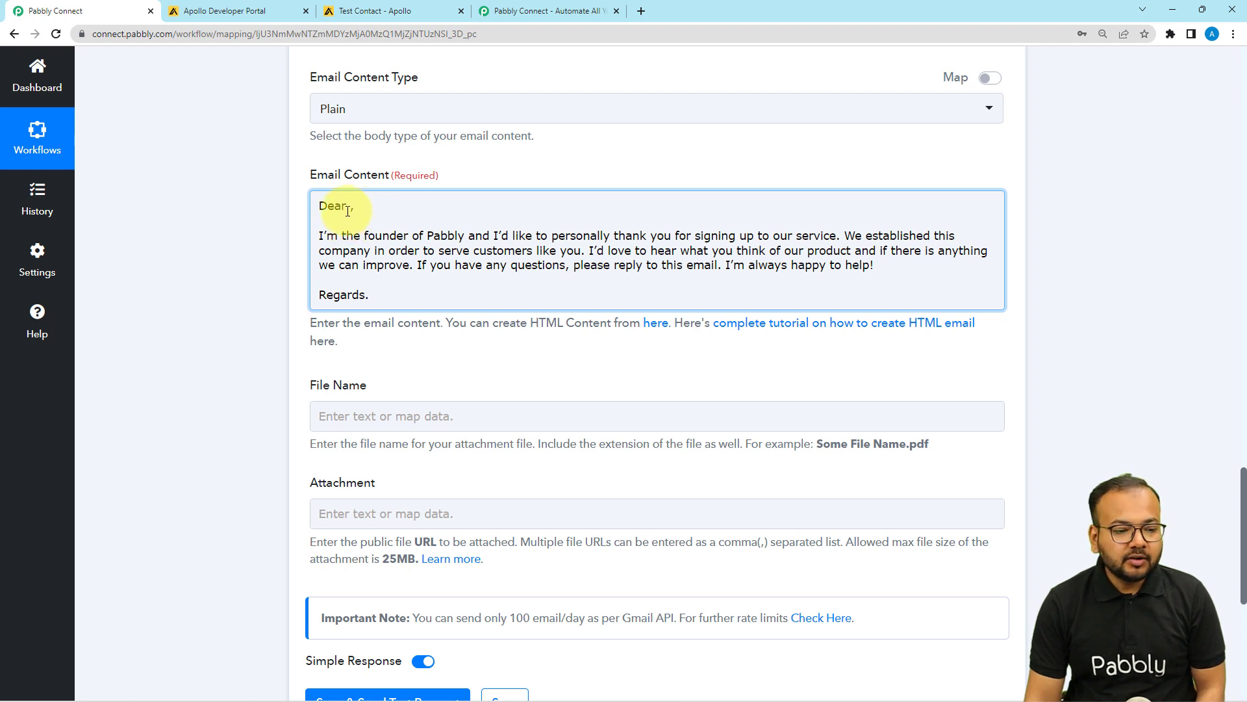
pyautogui.click(349, 208)
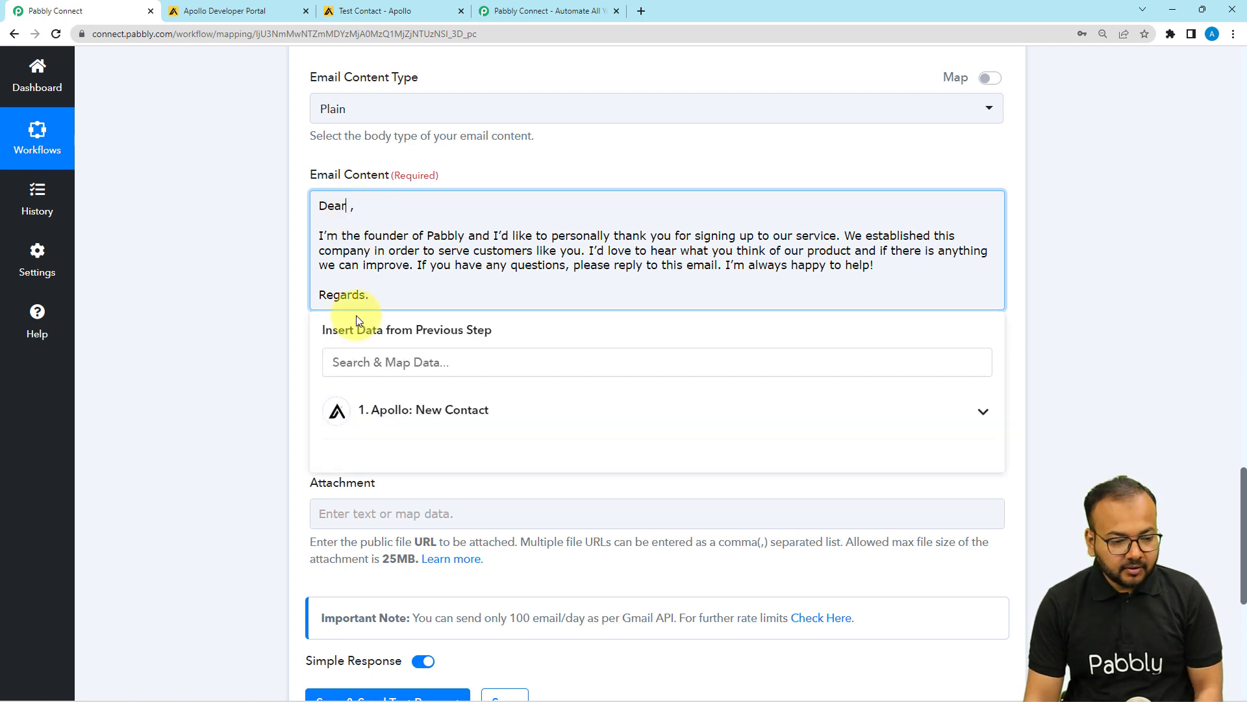
pyautogui.click(385, 432)
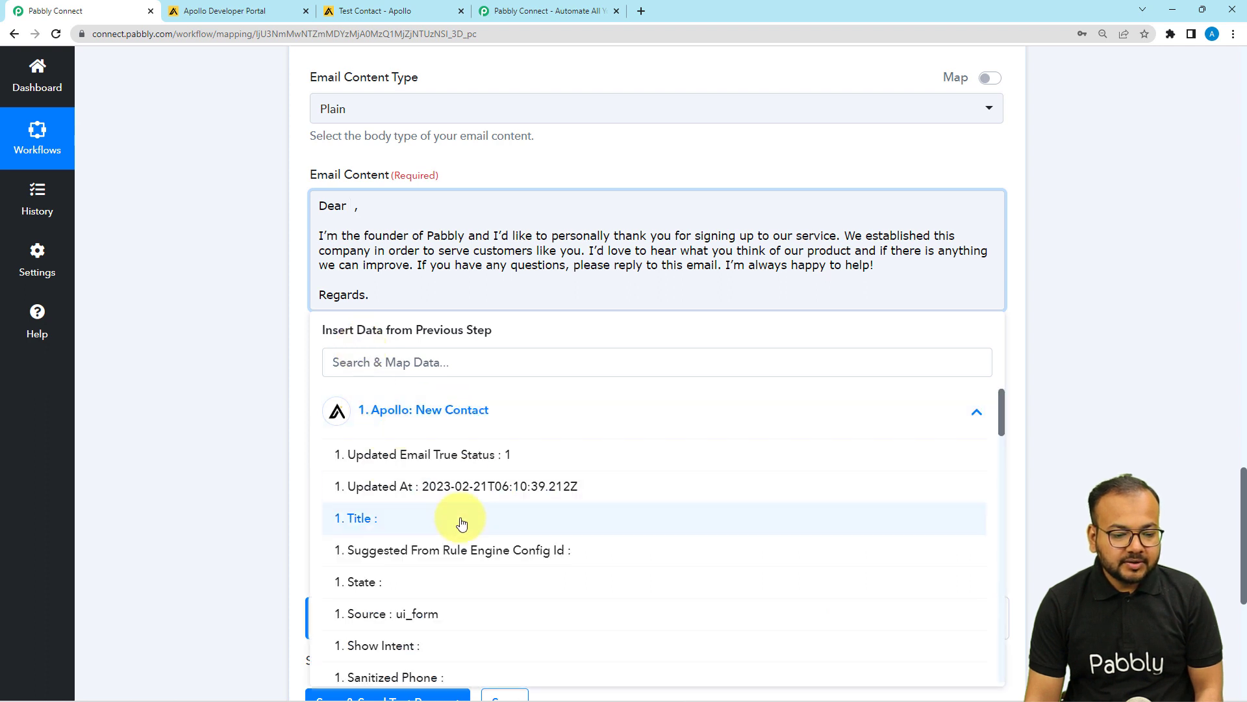
pyautogui.scroll(-7, 459, 520)
pyautogui.scroll(-3, 459, 520)
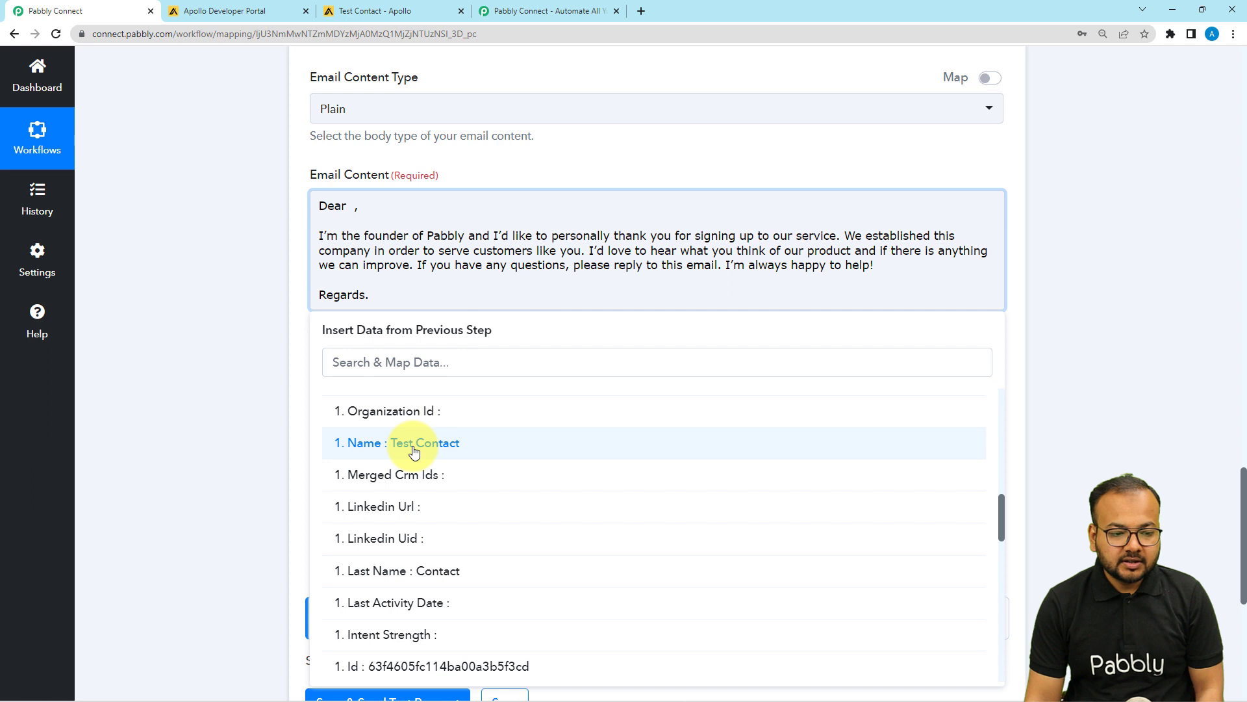
pyautogui.click(414, 443)
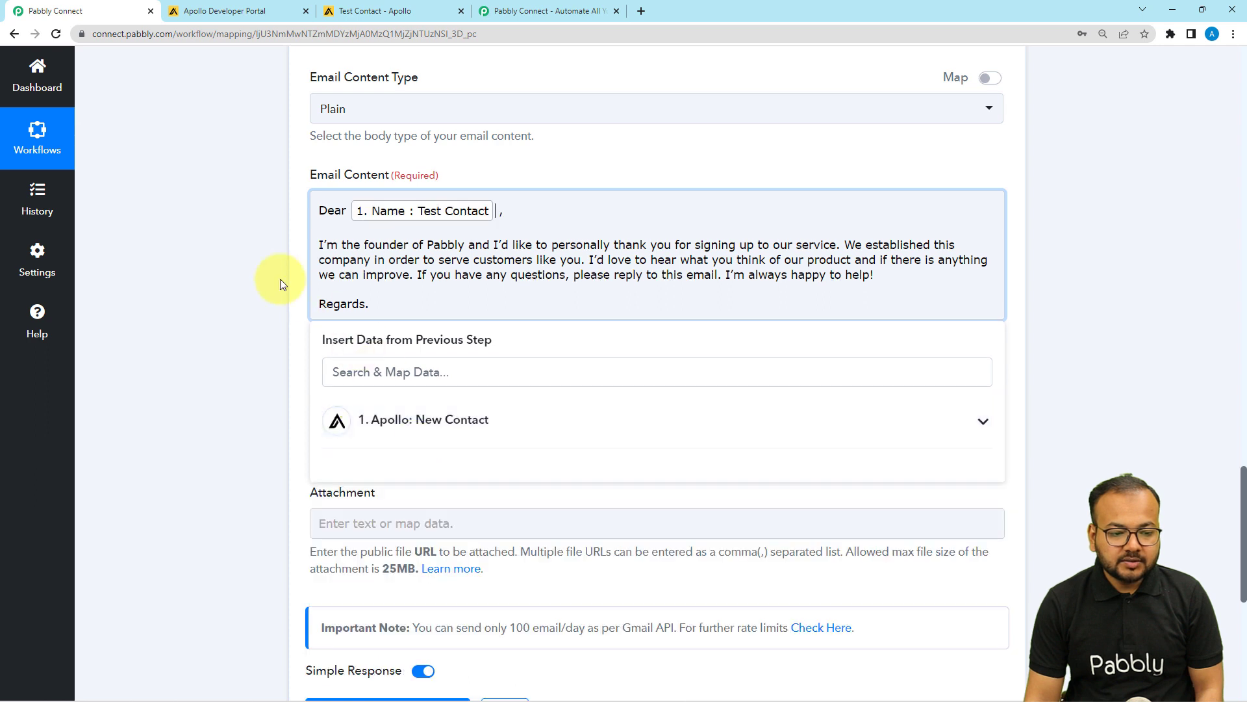
pyautogui.click(244, 262)
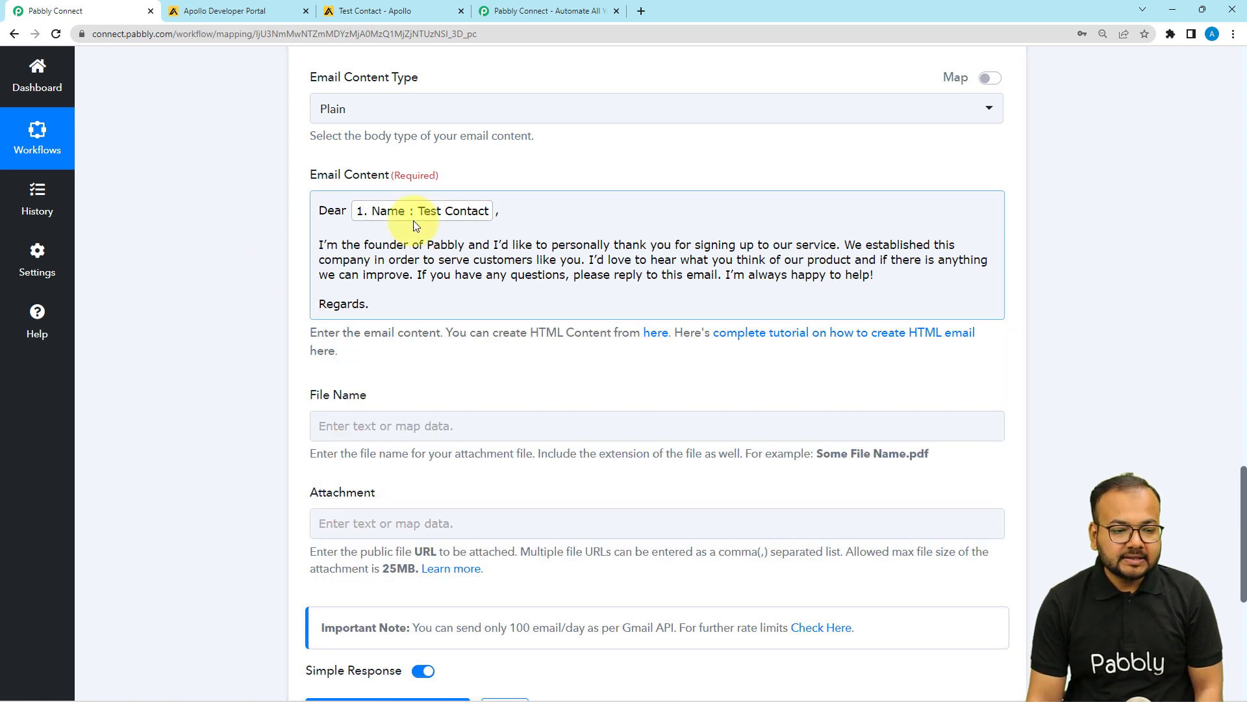
pyautogui.scroll(8, 278, 201)
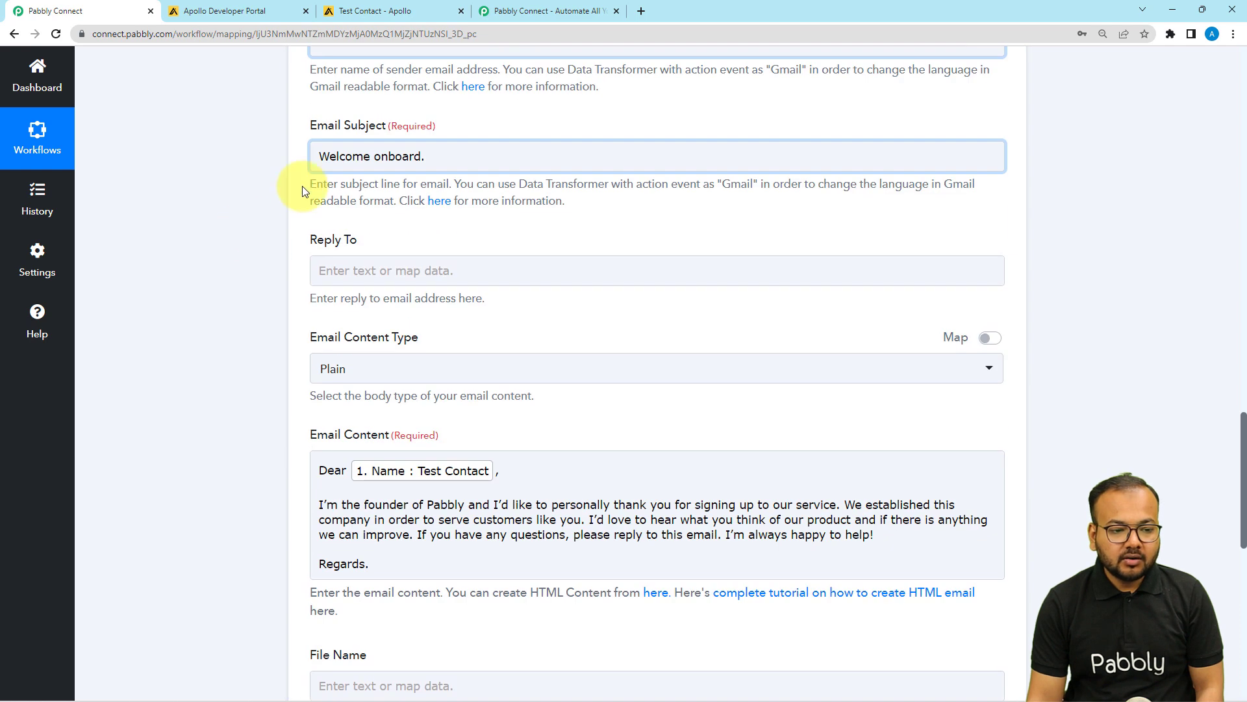
pyautogui.scroll(4, 341, 161)
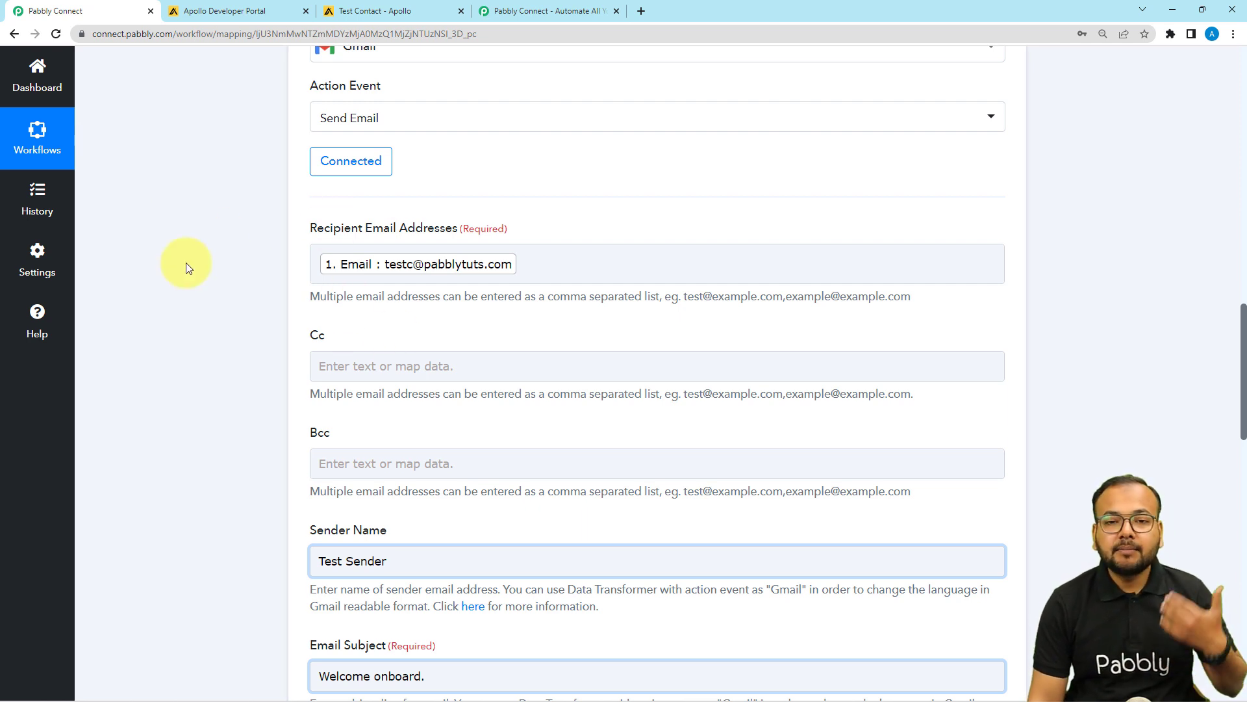
pyautogui.scroll(-1, 186, 263)
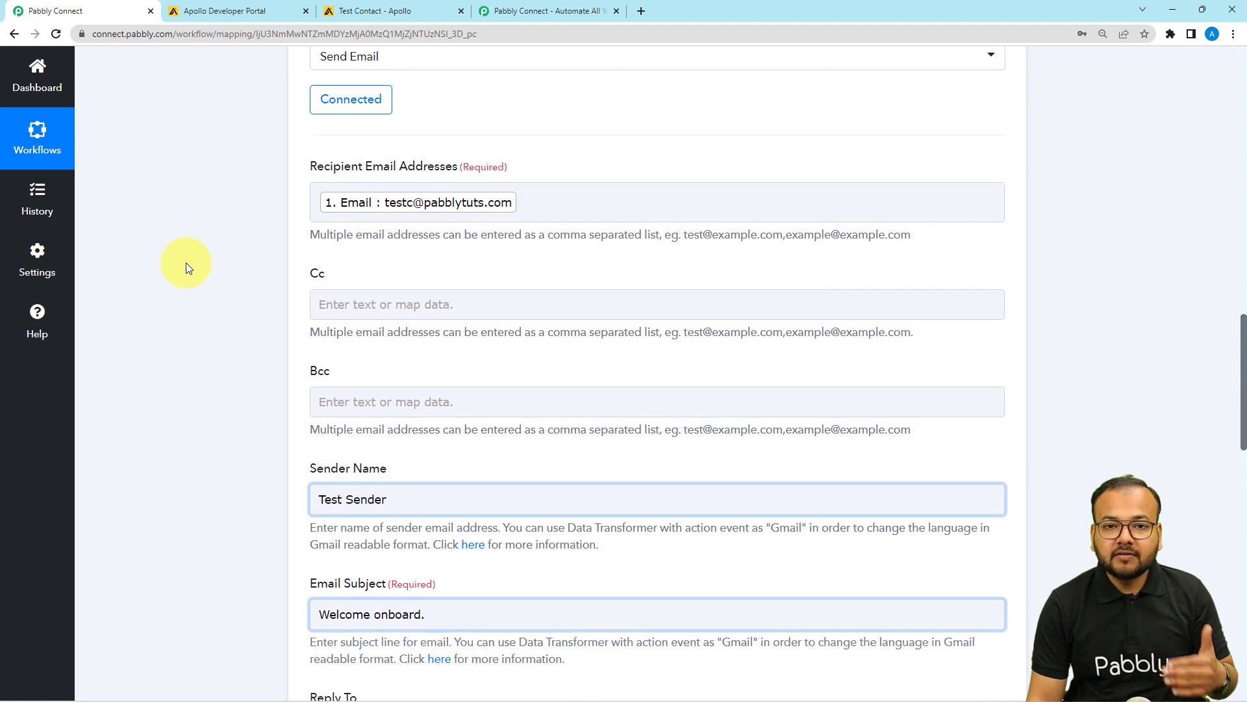
pyautogui.scroll(-12, 228, 251)
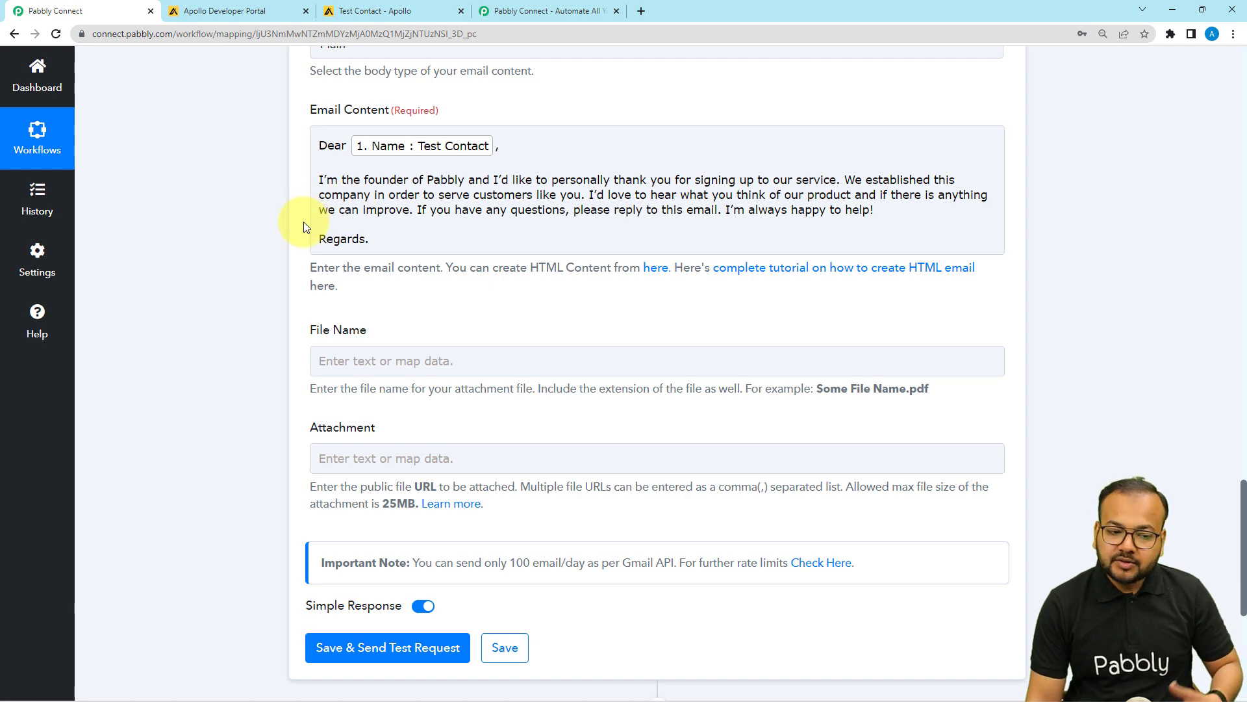
pyautogui.scroll(-1, 303, 227)
pyautogui.scroll(-2, 272, 240)
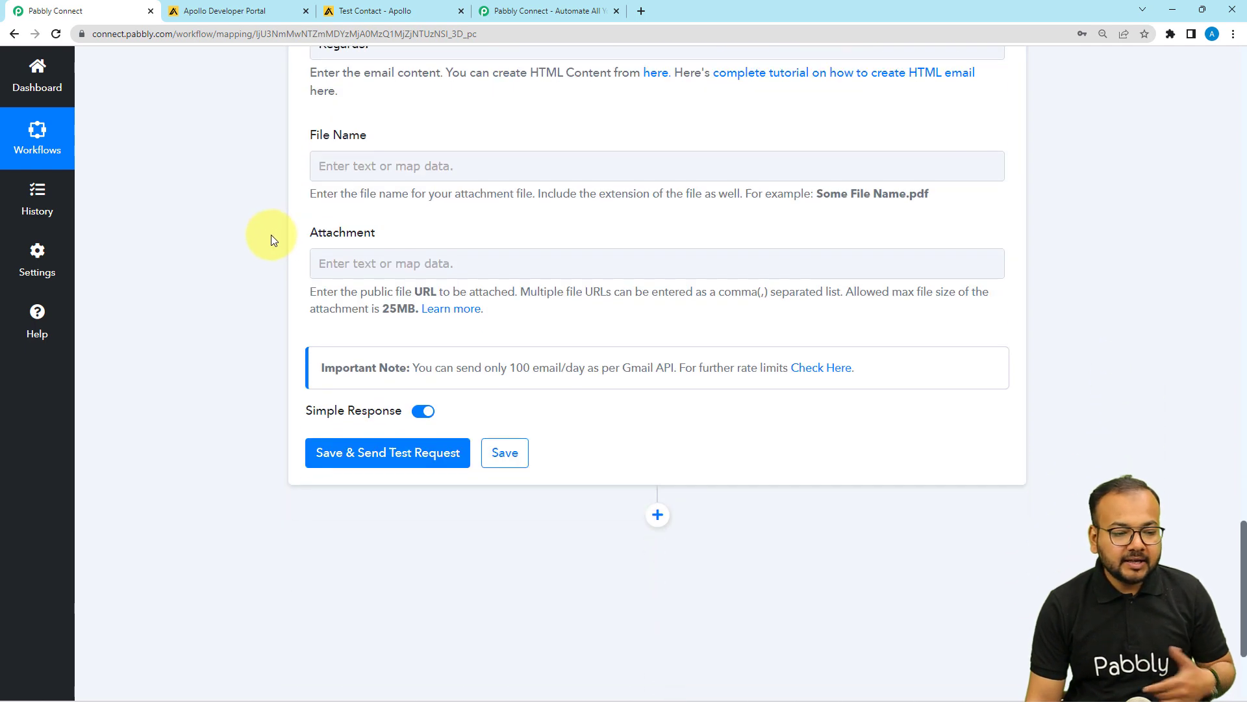
pyautogui.scroll(-2, 273, 239)
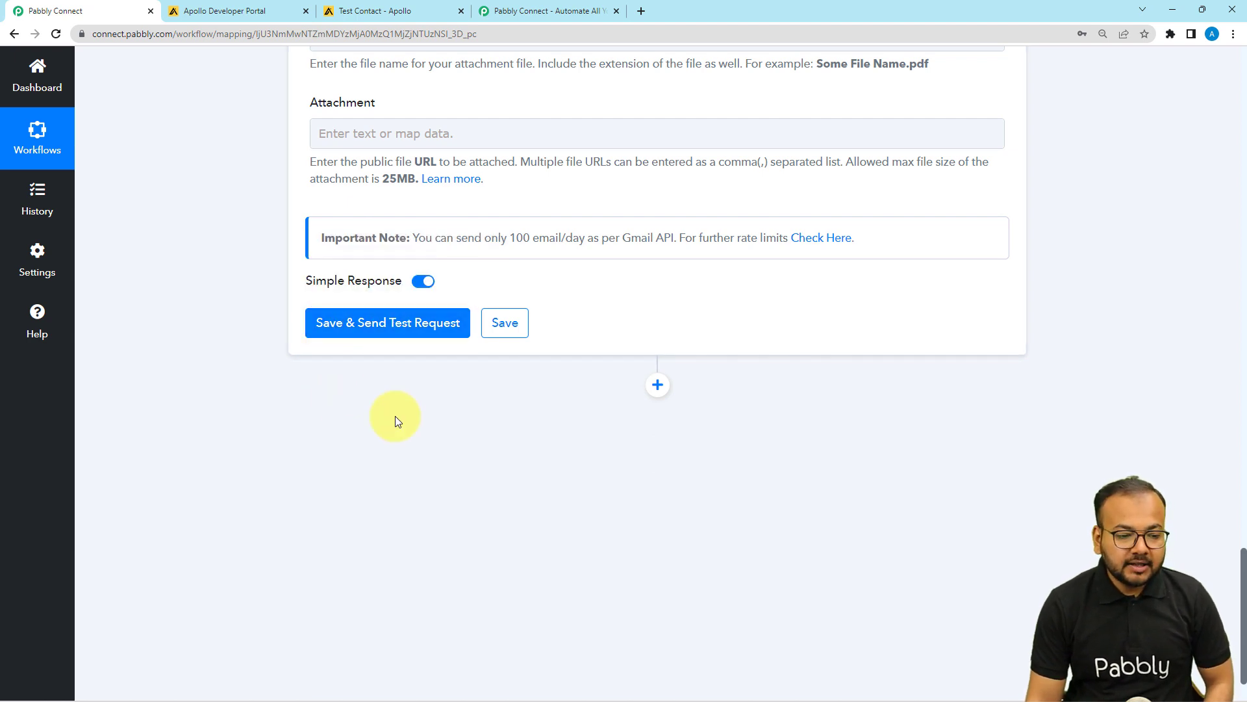
pyautogui.scroll(10, 395, 415)
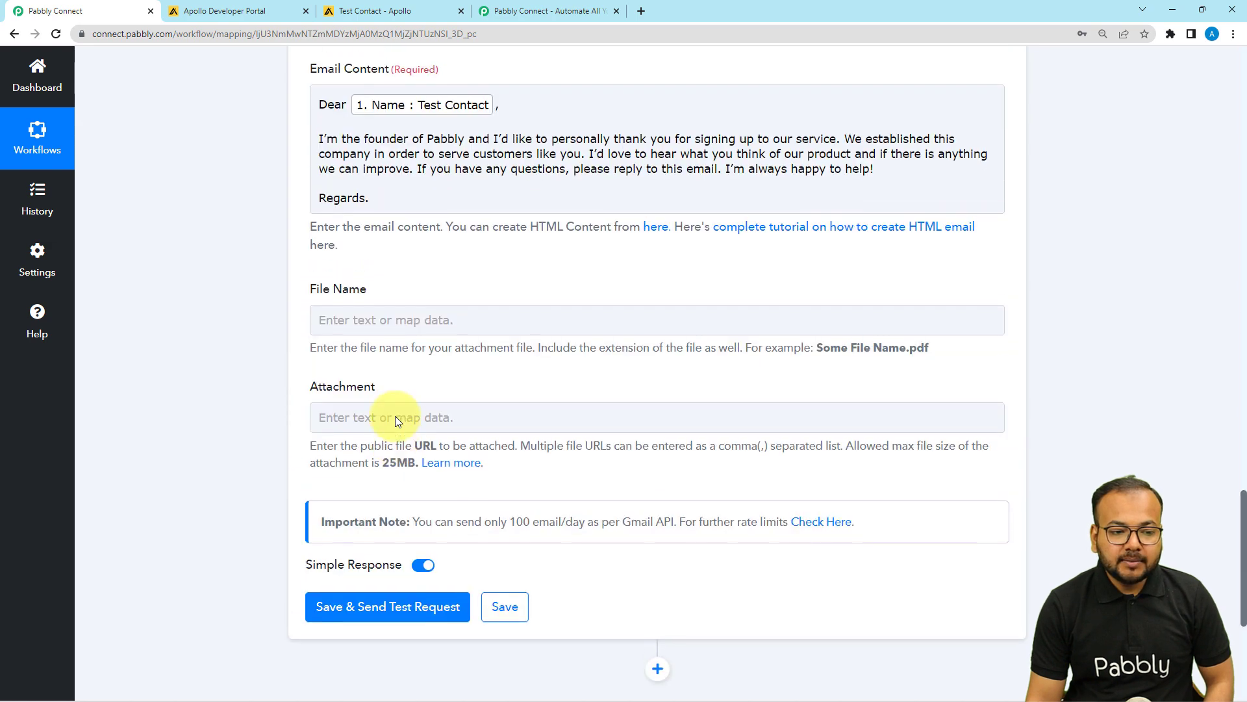
pyautogui.scroll(8, 370, 334)
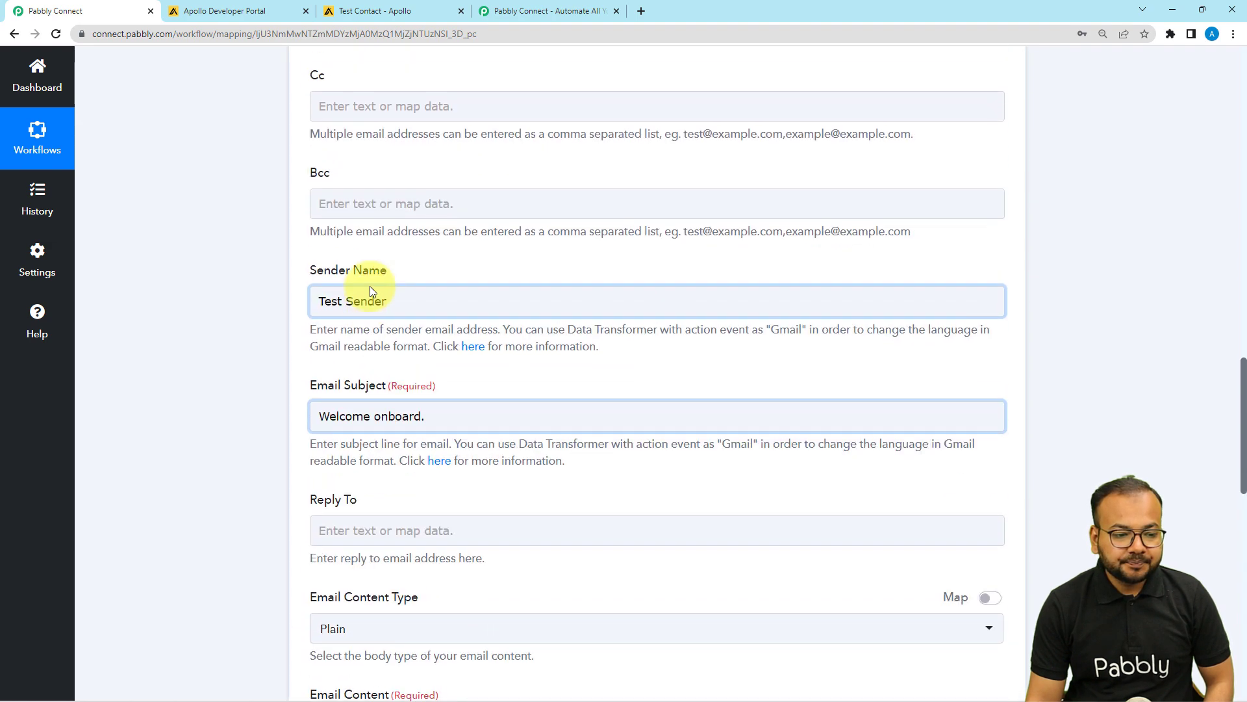
pyautogui.scroll(-10, 154, 294)
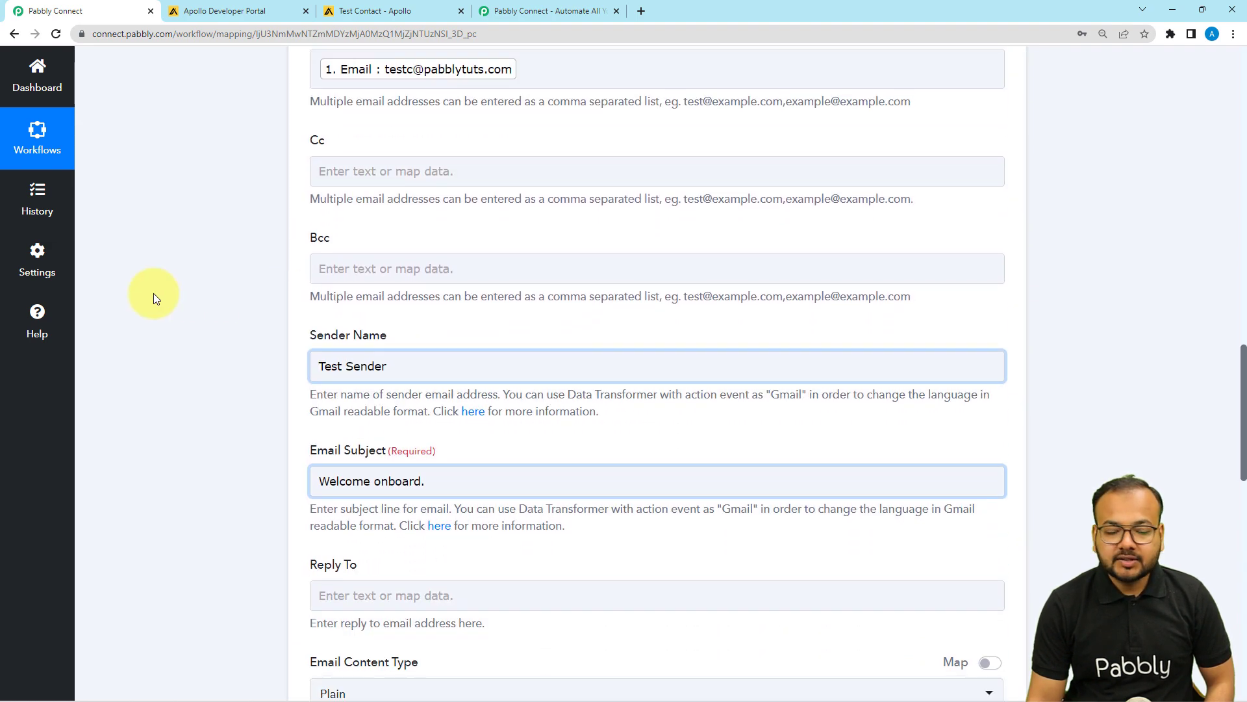
pyautogui.scroll(-6, 153, 293)
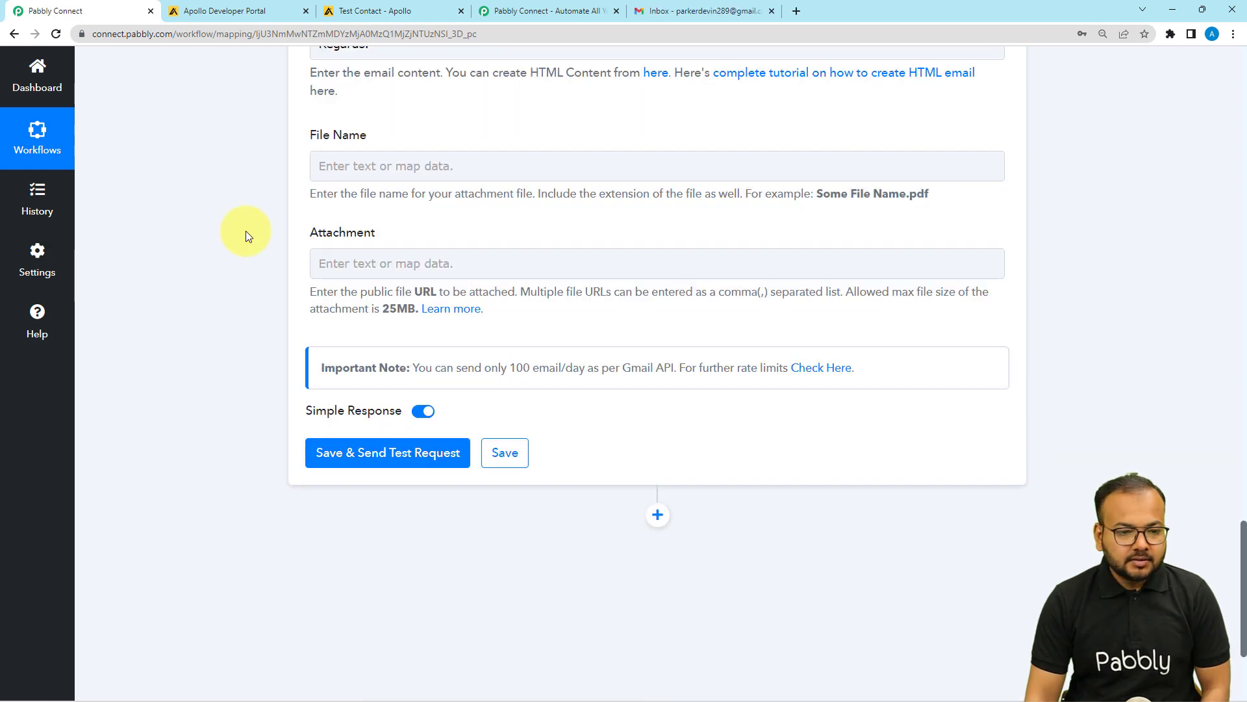
# Save the Gmail step and send a test email, getting status sent with quota 98 remaining.
pyautogui.click(732, 9)
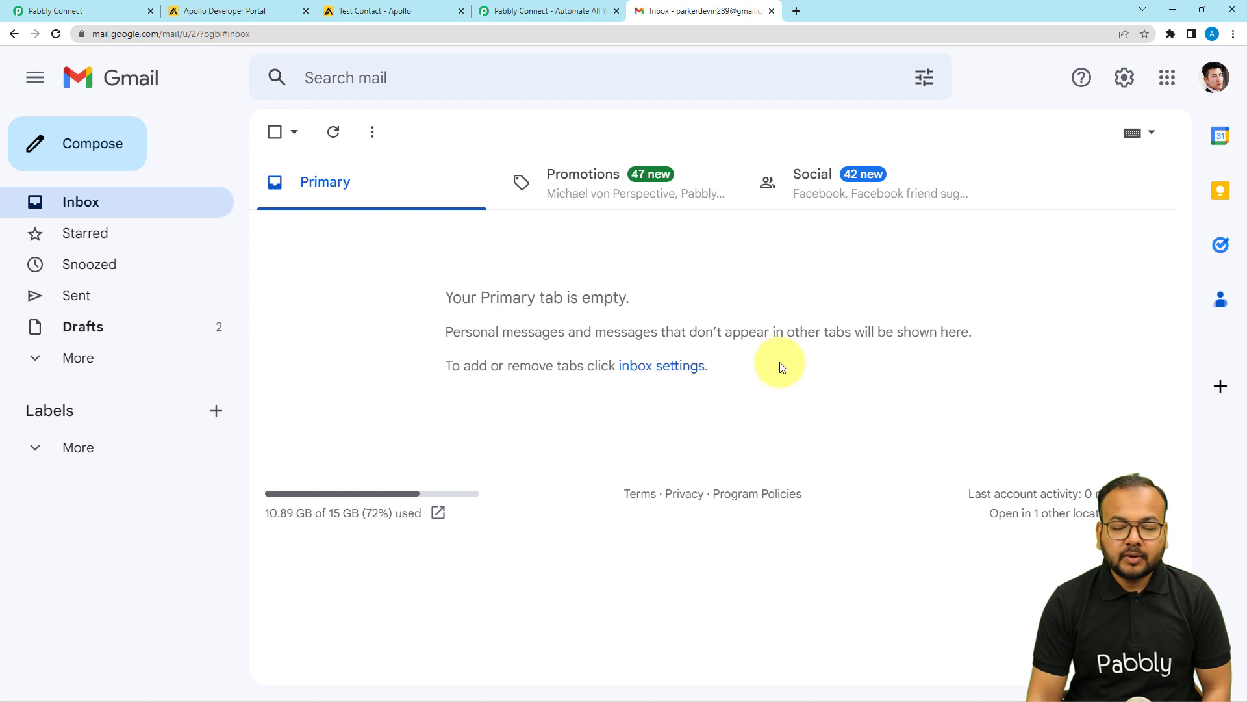
pyautogui.click(74, 11)
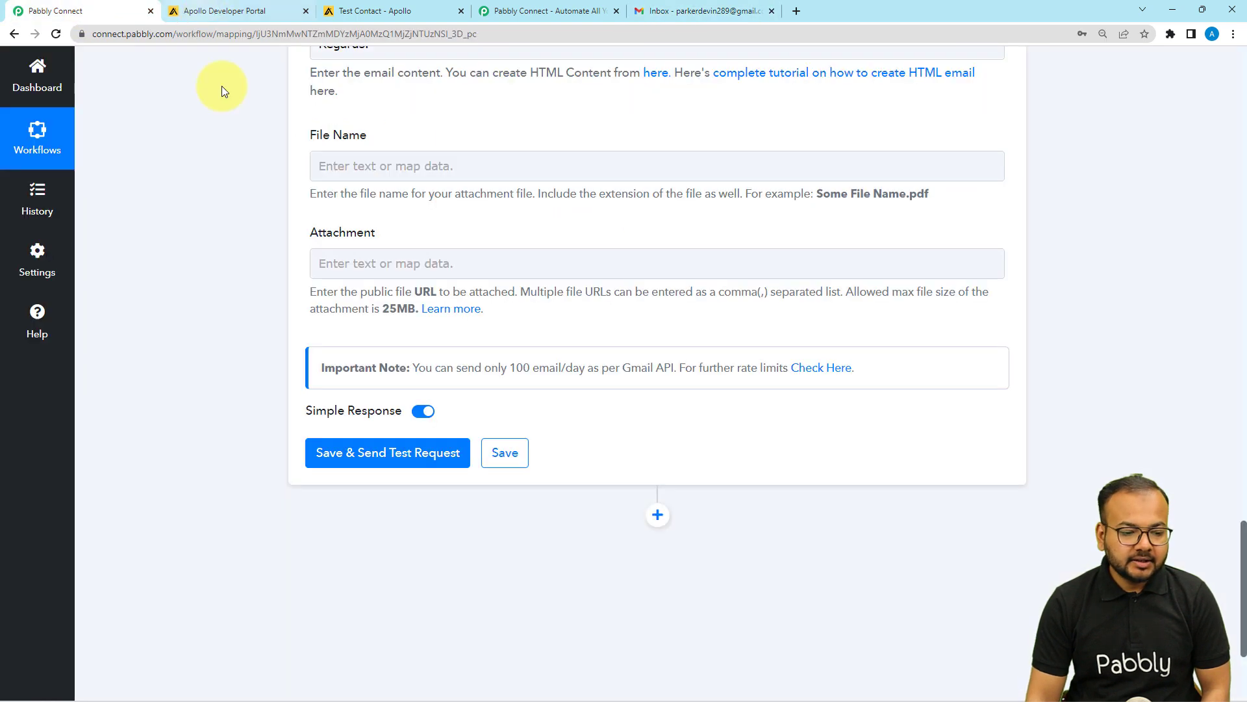
pyautogui.click(317, 447)
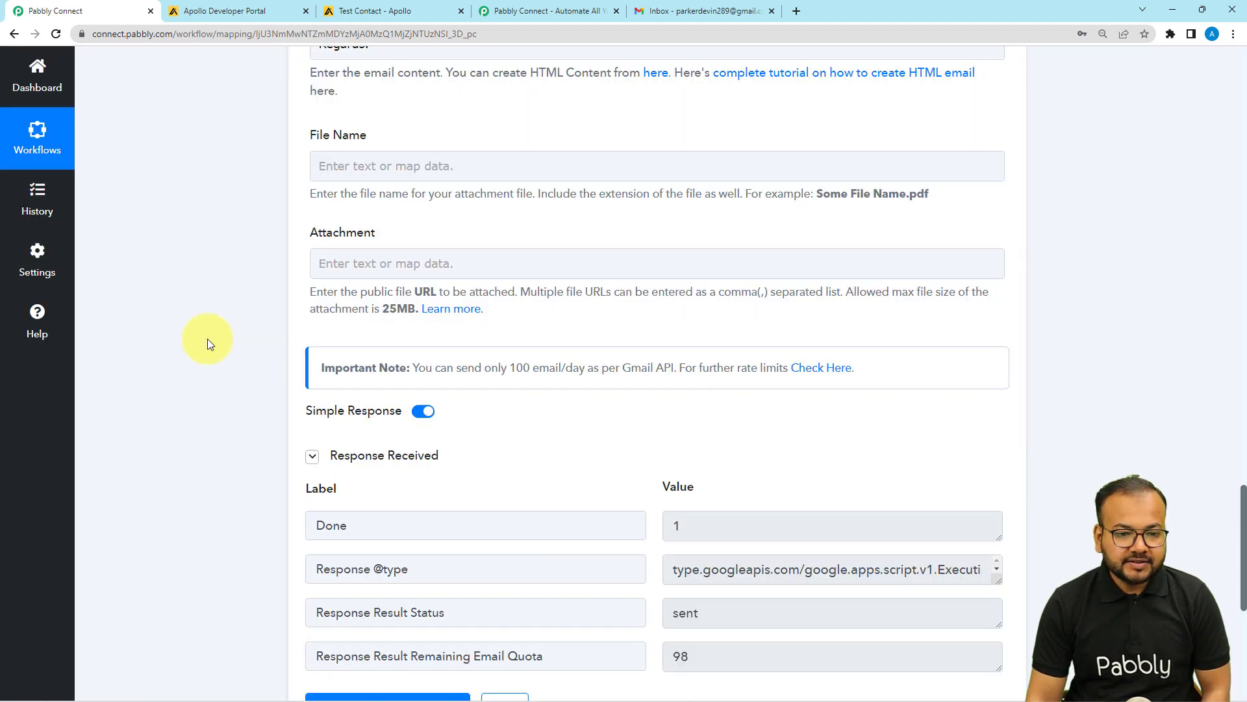
# Open the 'Welcome onboard.' email in Gmail, confirm it greets the contact by name, then return to Pabbly.
pyautogui.click(668, 13)
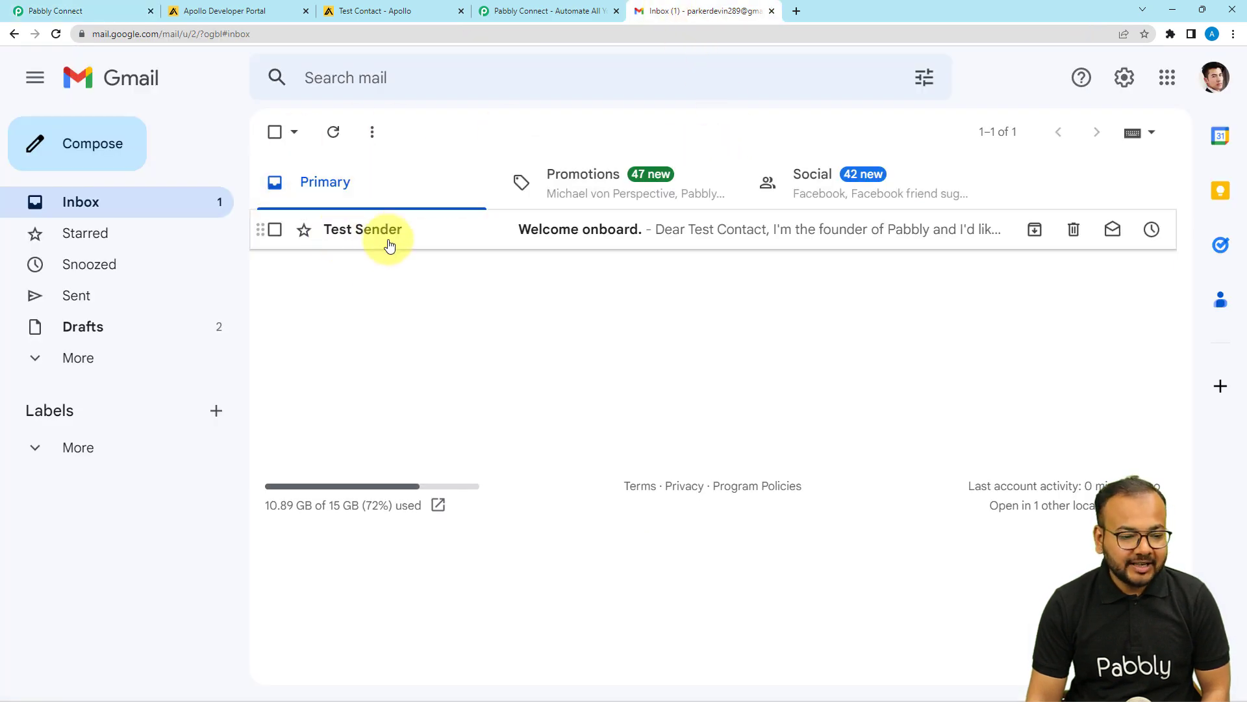
pyautogui.click(485, 245)
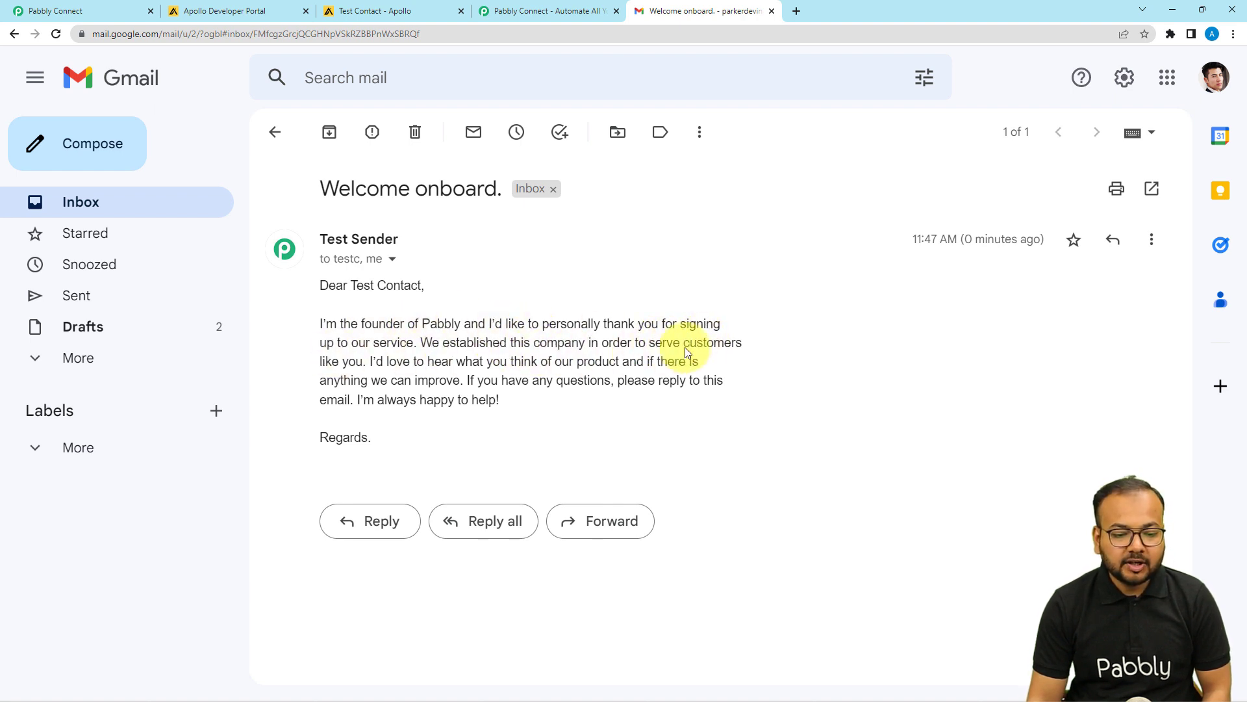
pyautogui.click(100, 7)
pyautogui.scroll(3, 309, 301)
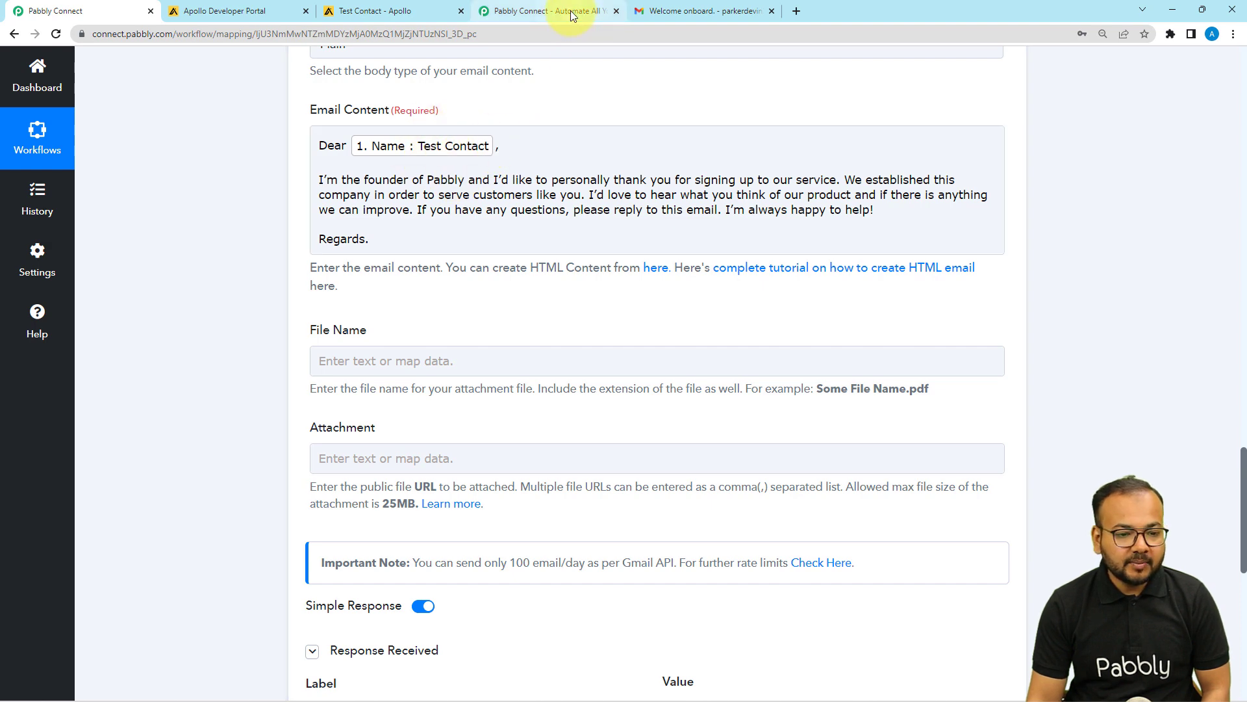
pyautogui.click(650, 11)
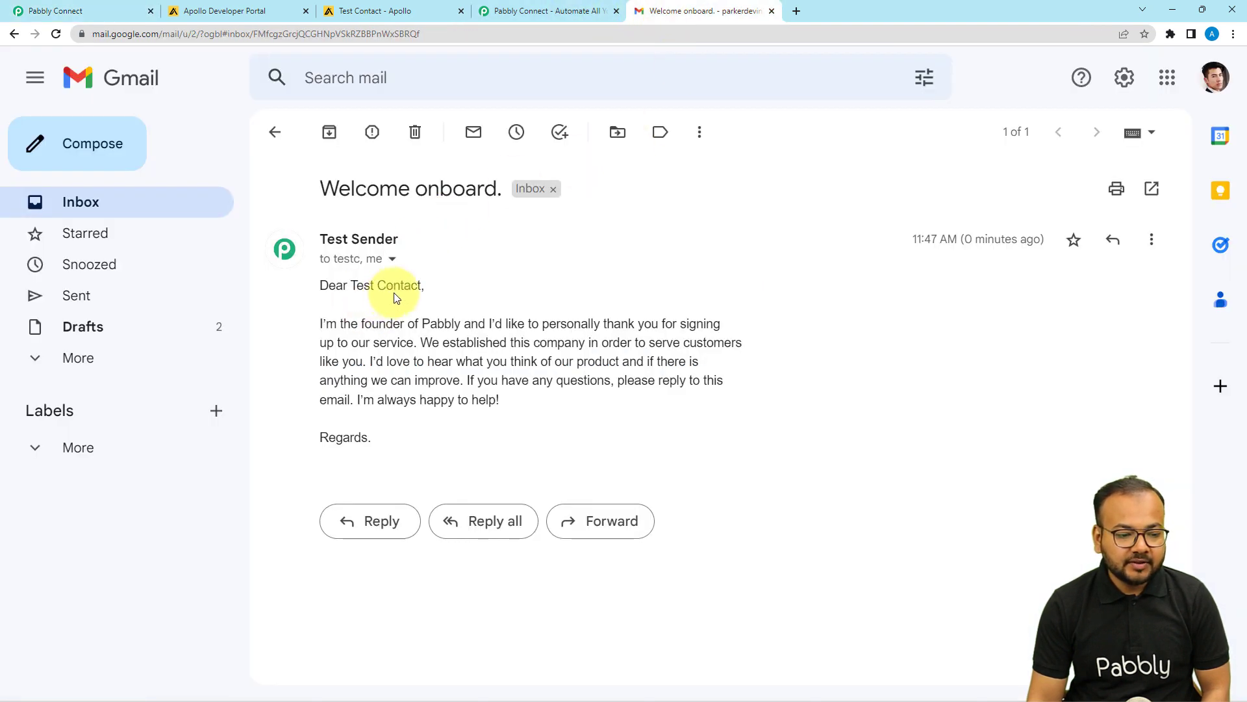
pyautogui.click(105, 5)
pyautogui.scroll(6, 208, 178)
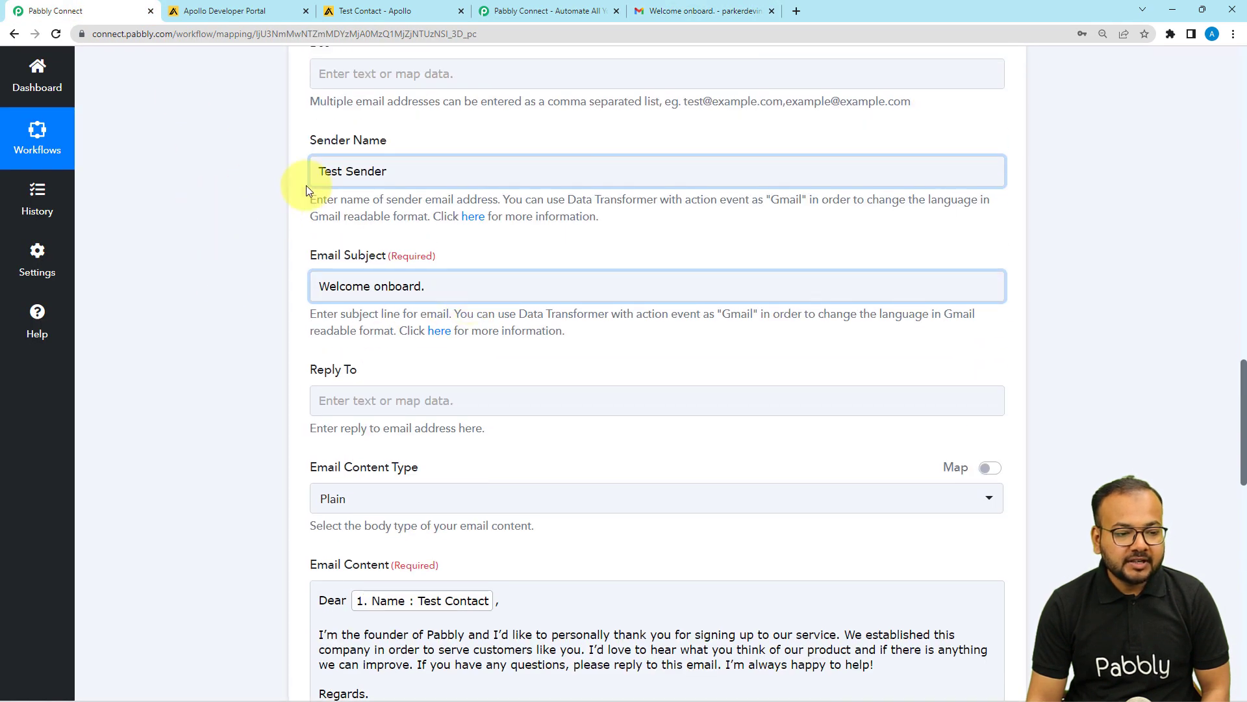
pyautogui.scroll(2, 251, 193)
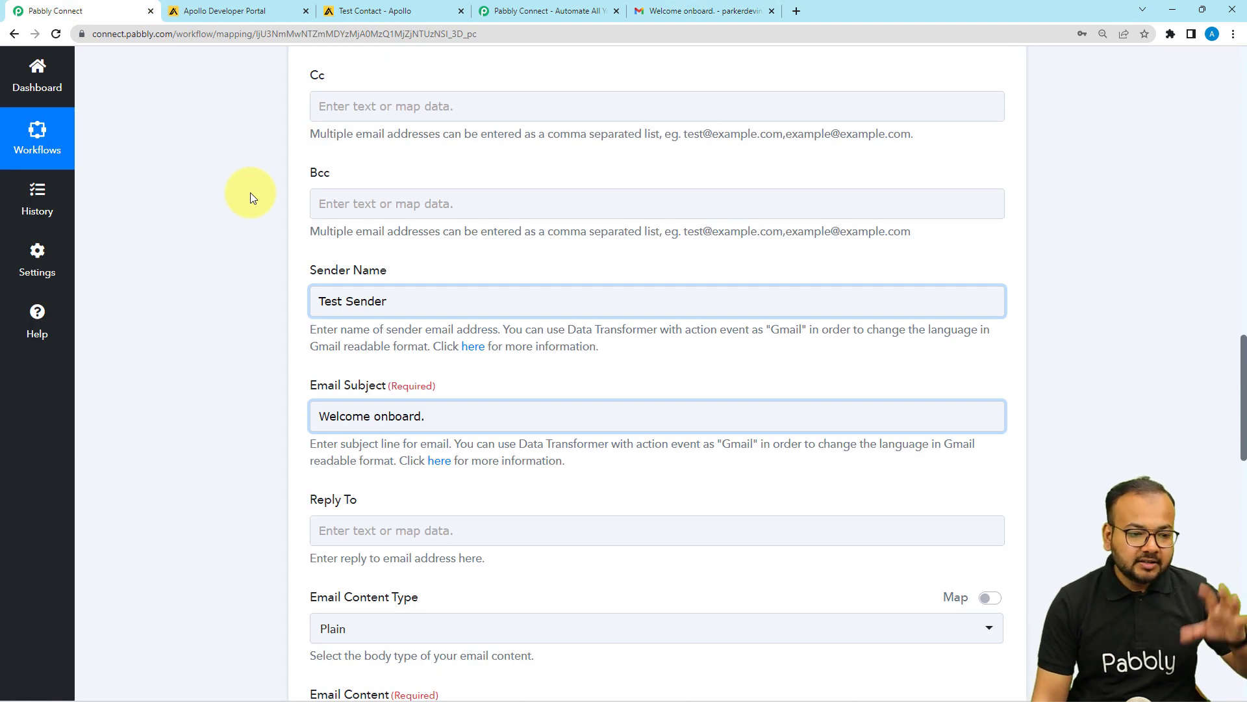
pyautogui.scroll(10, 251, 192)
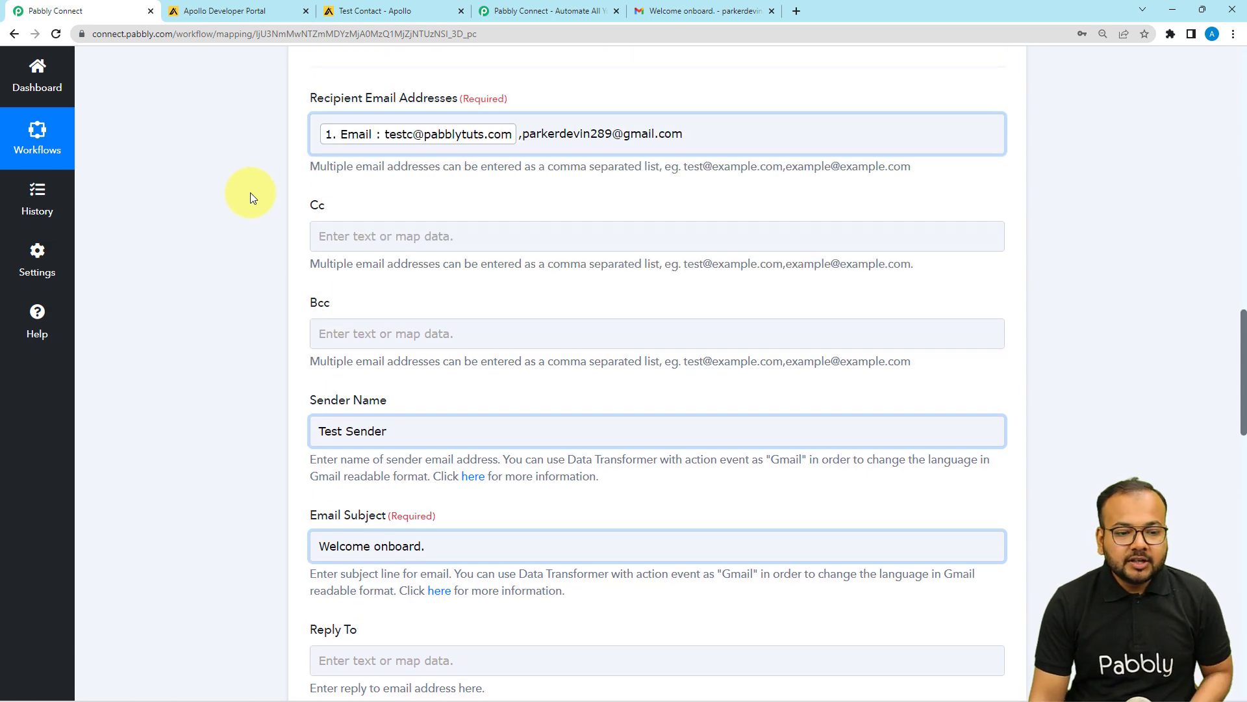
pyautogui.scroll(4, 251, 192)
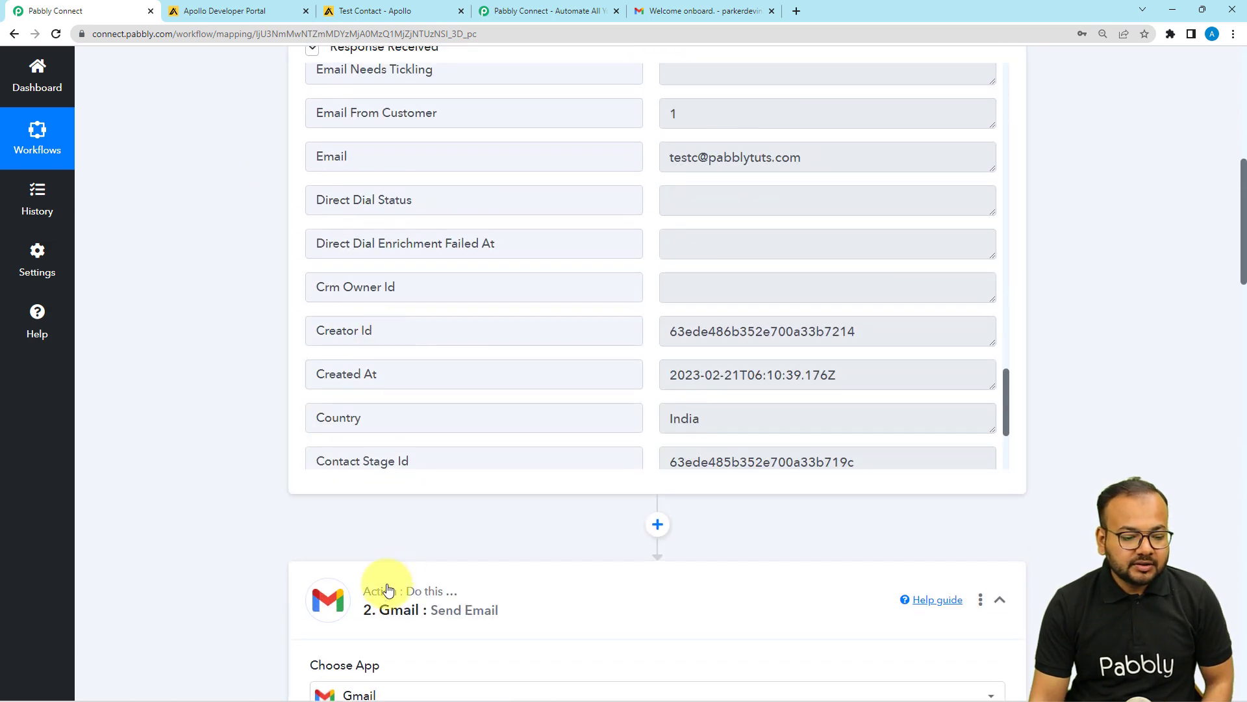